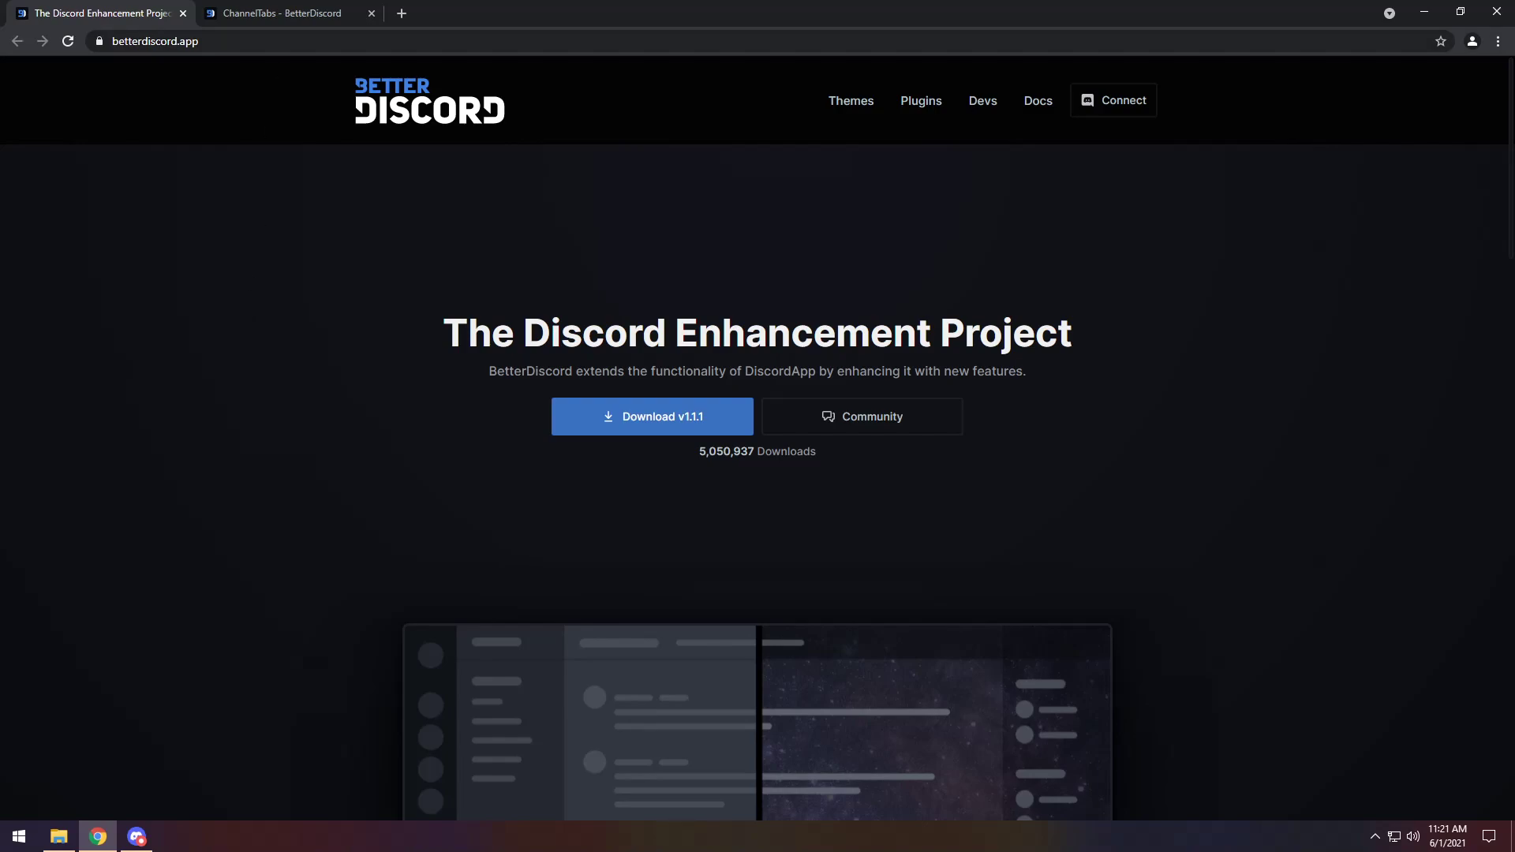
Download ChannelTabs.plugin.js from the BetterDiscord site's ChannelTabs page and minimize Chrome
click(248, 16)
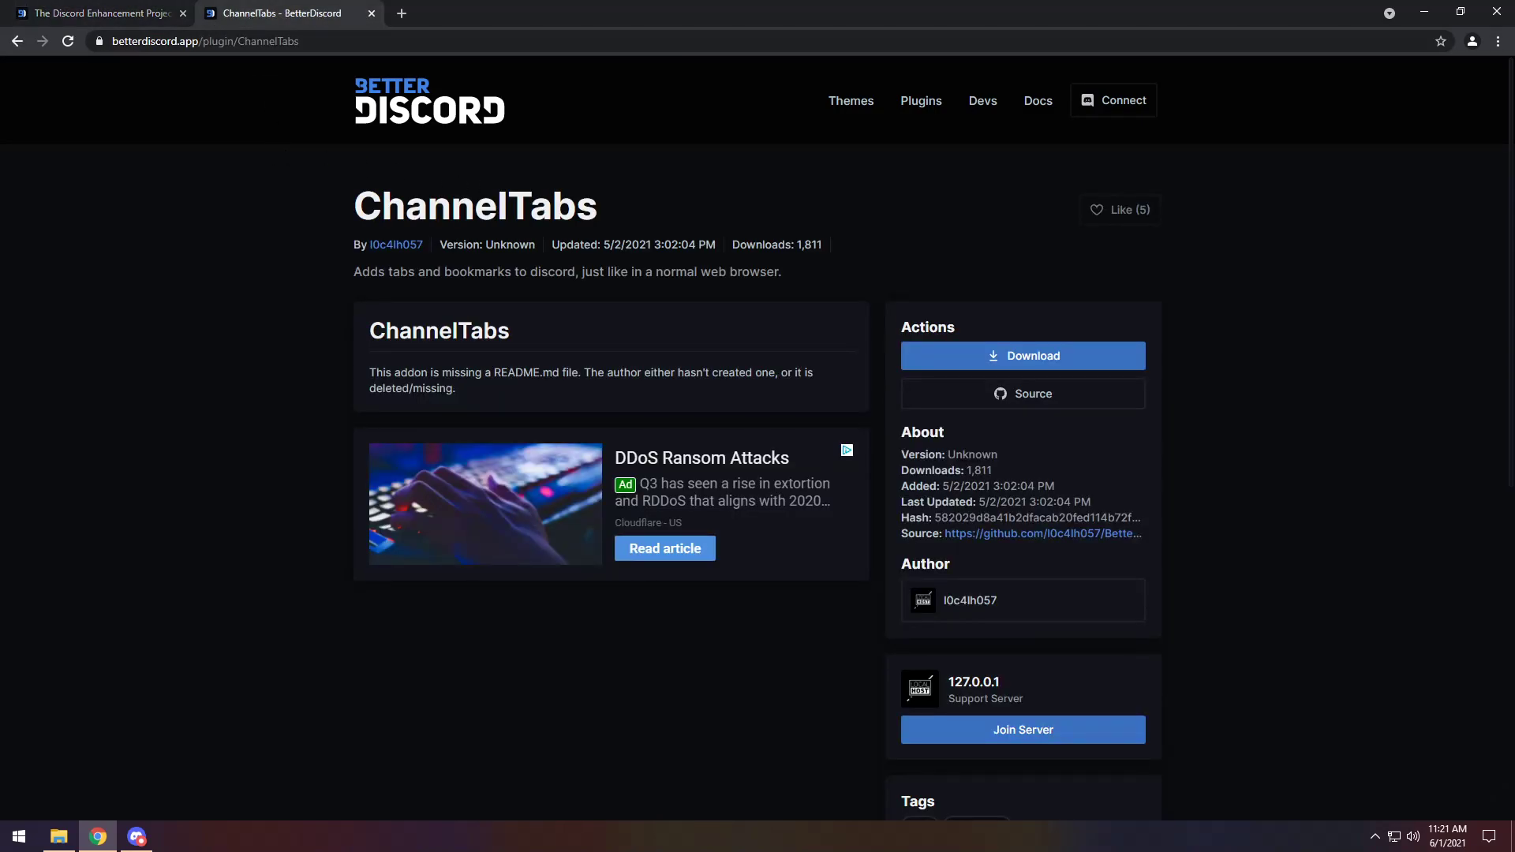
click(1025, 365)
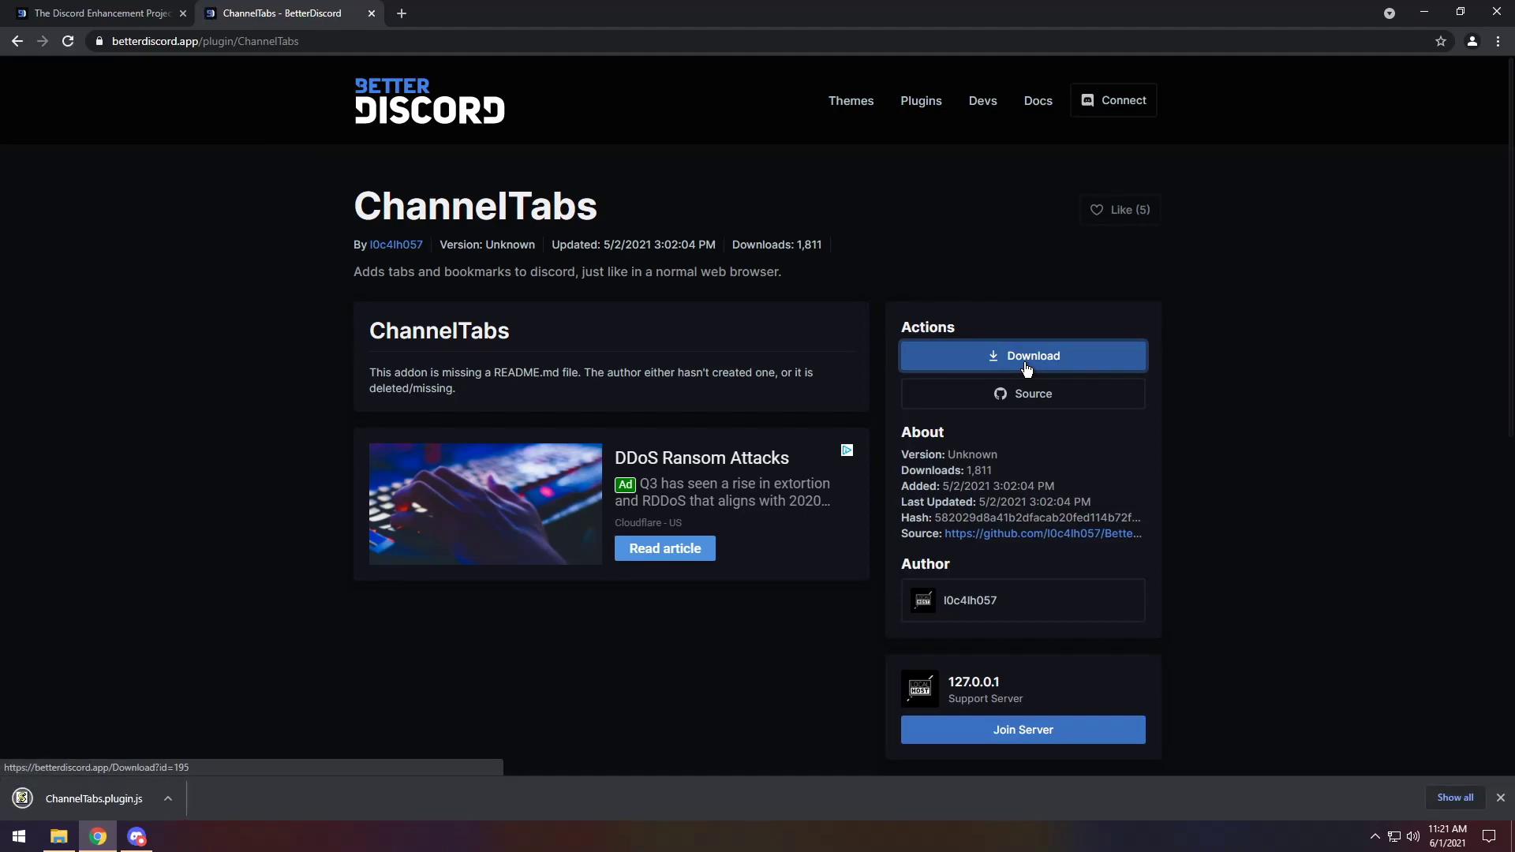
click(1429, 12)
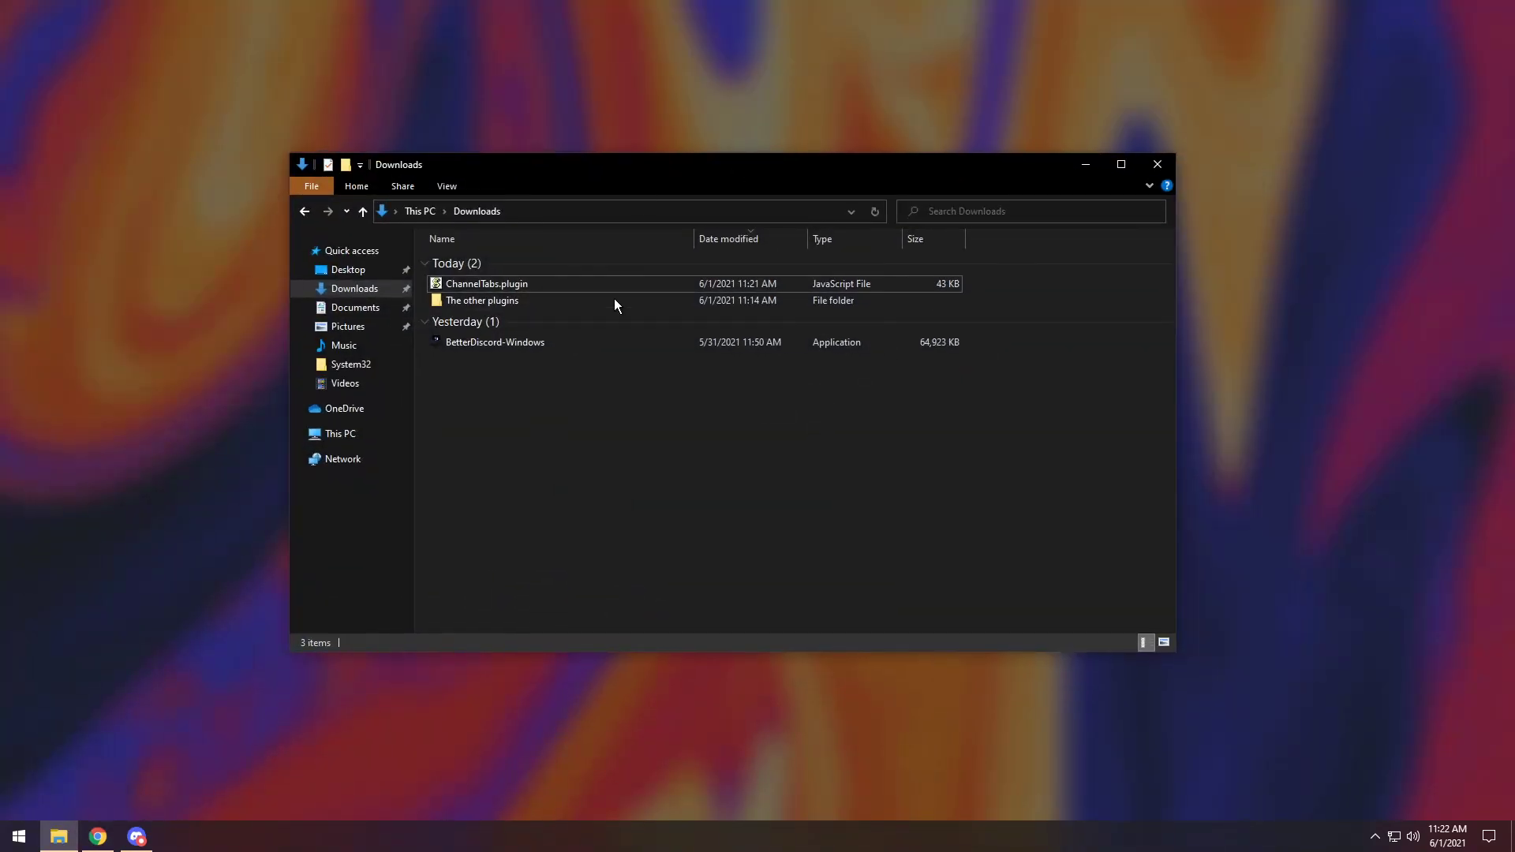
Run the BetterDiscord-Windows installer, accept the license, and install BetterDiscord into the regular Discord client
click(507, 350)
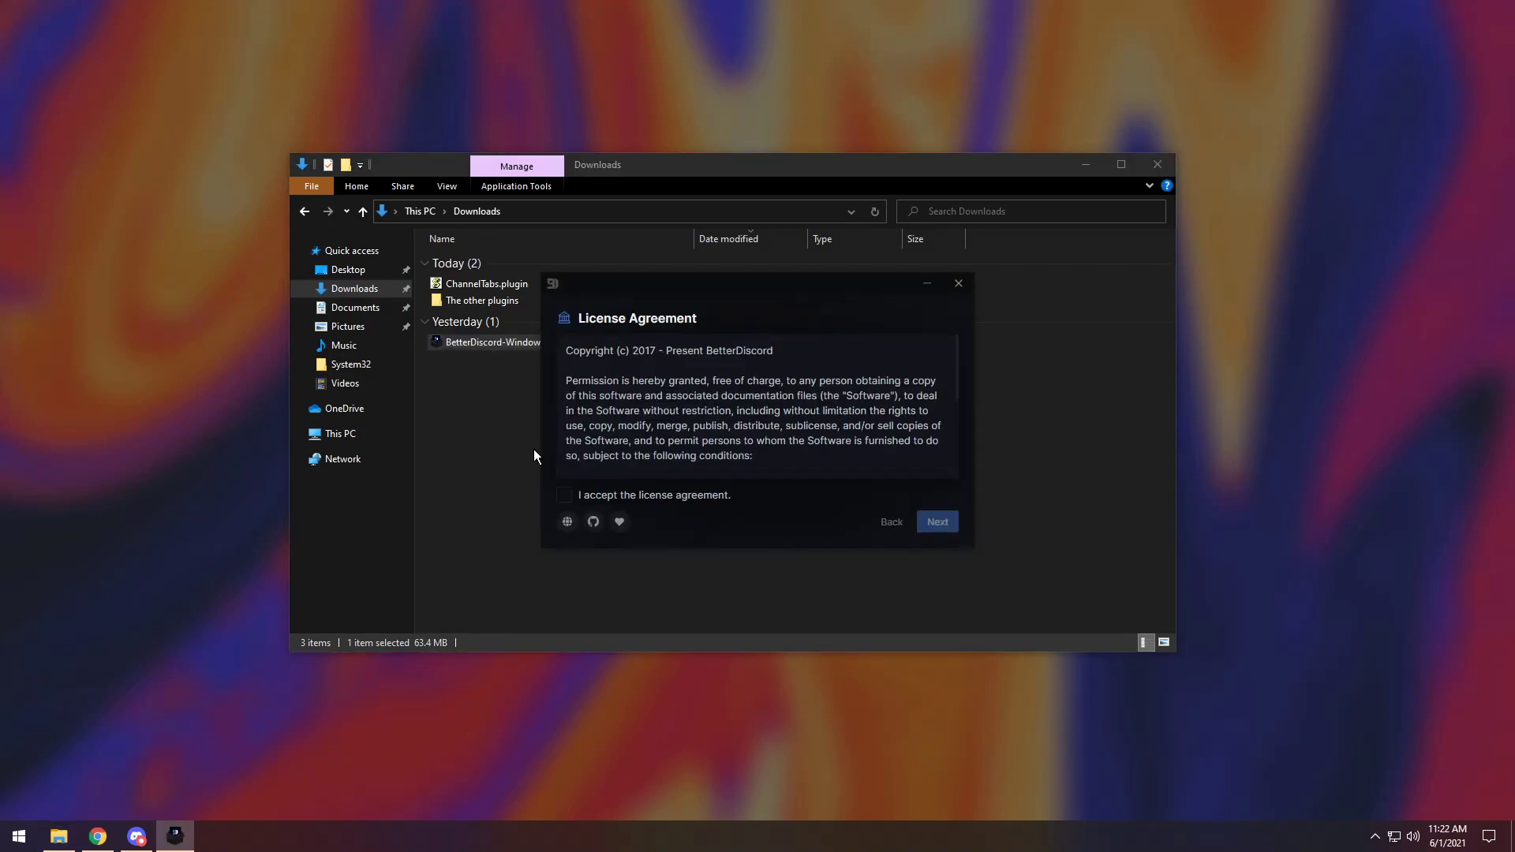
click(565, 496)
click(938, 526)
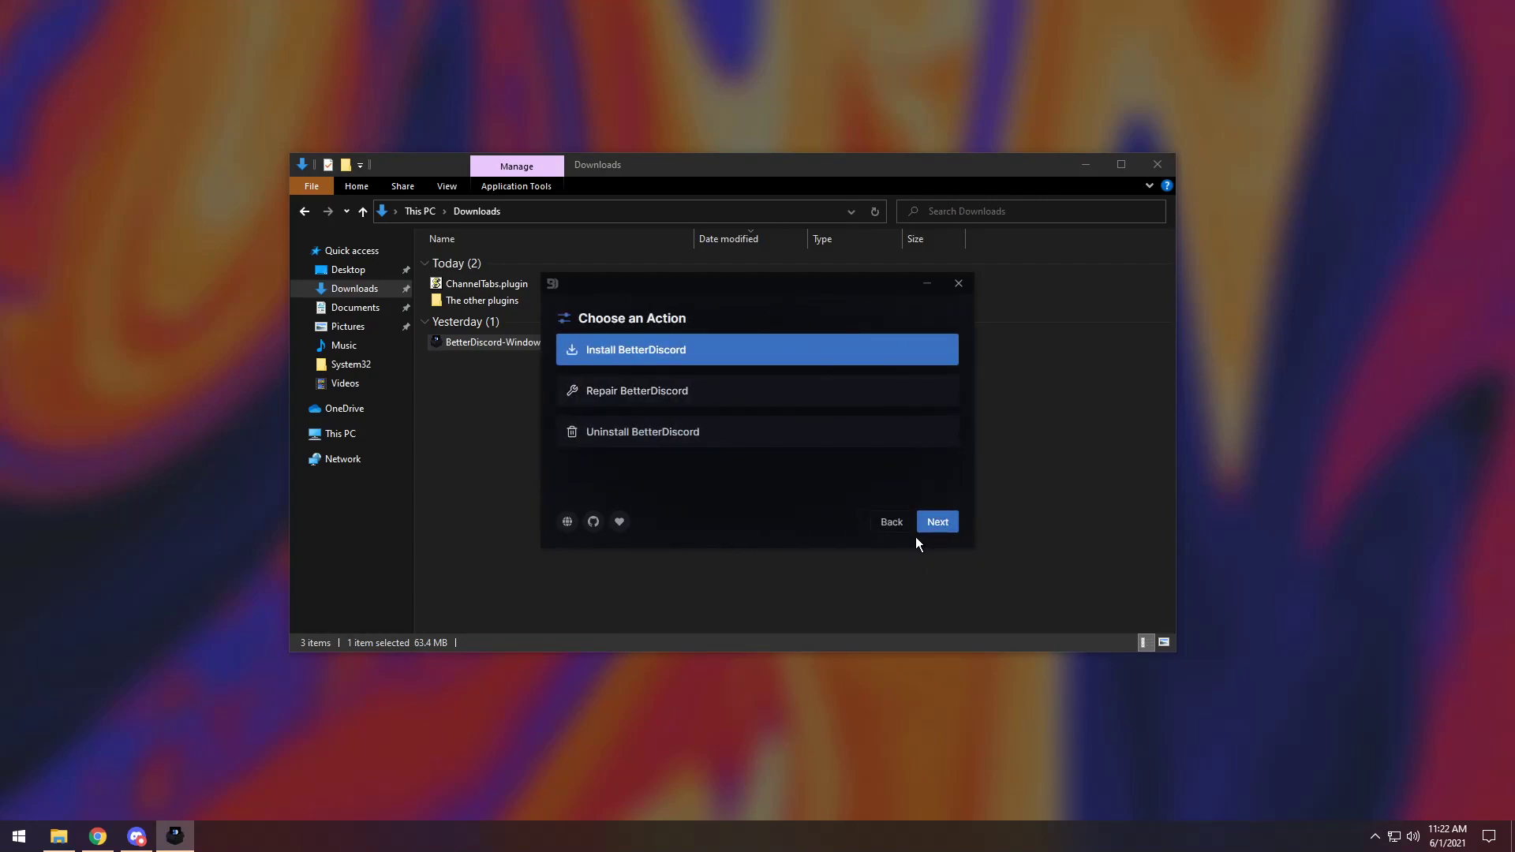
click(936, 523)
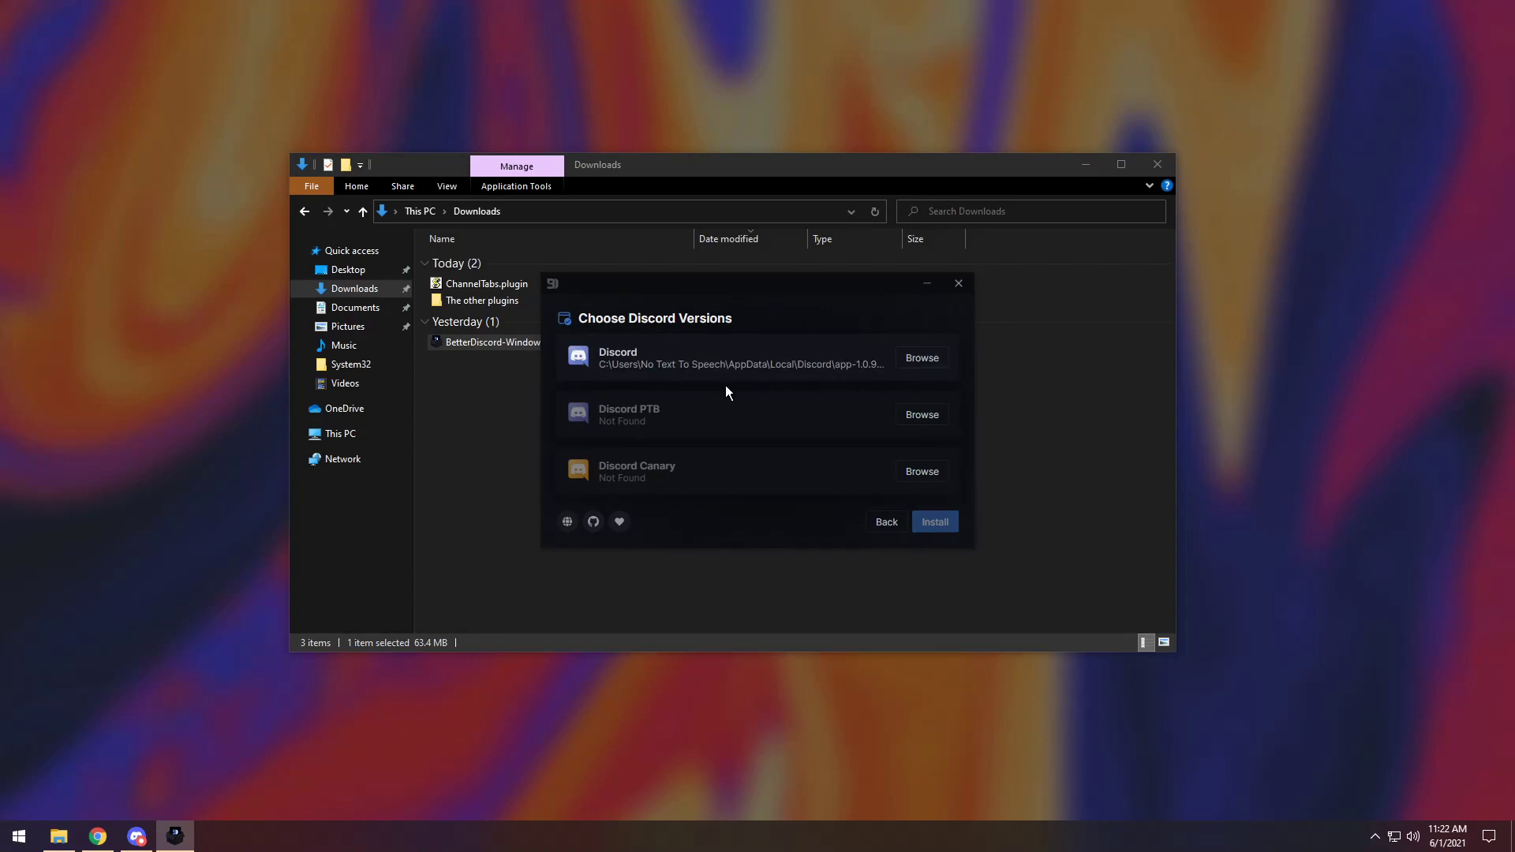
click(707, 363)
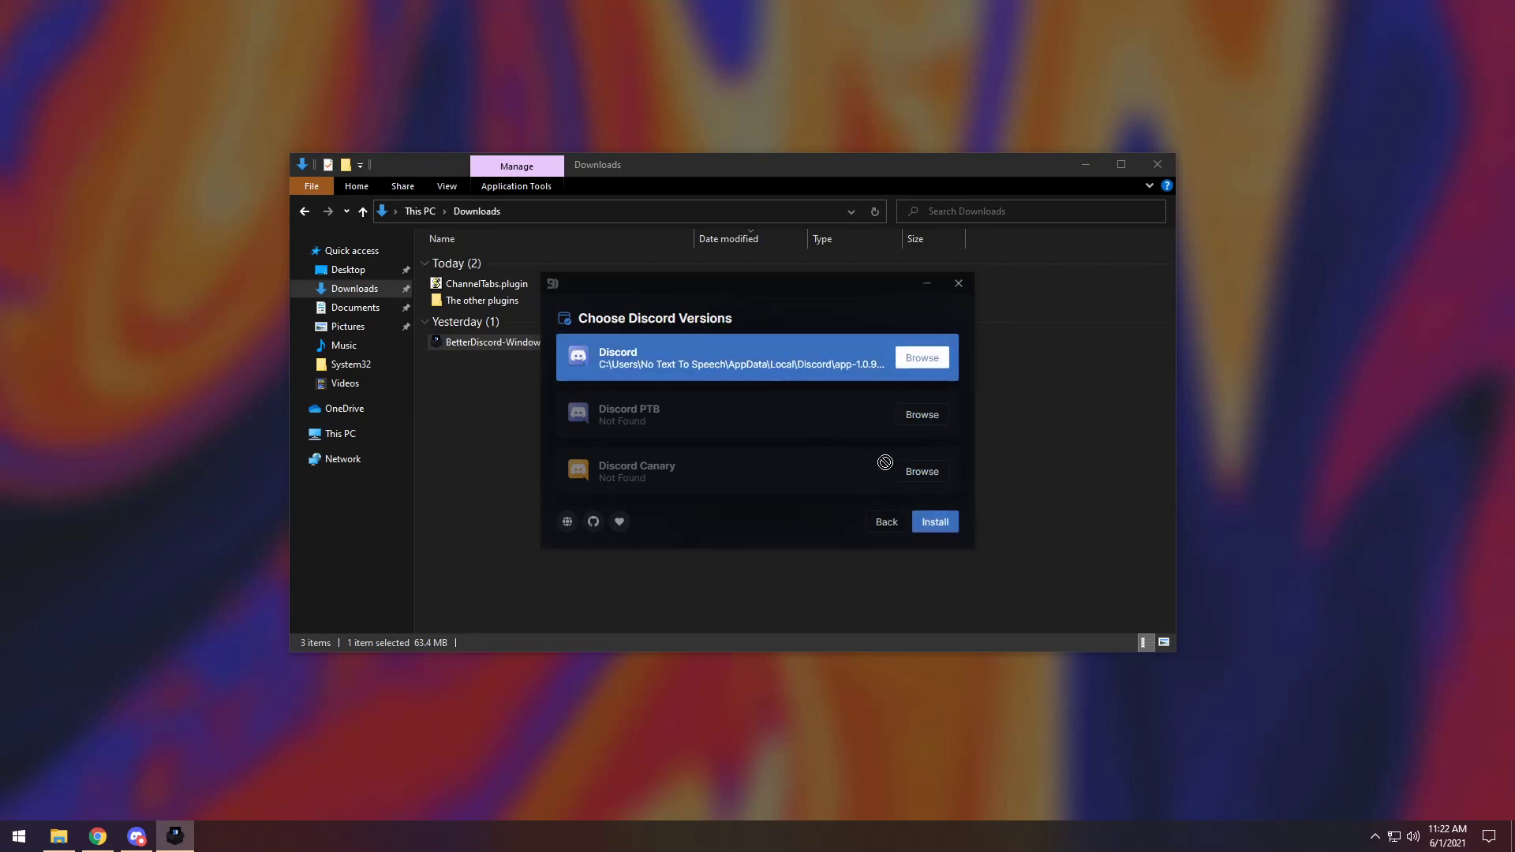
click(936, 523)
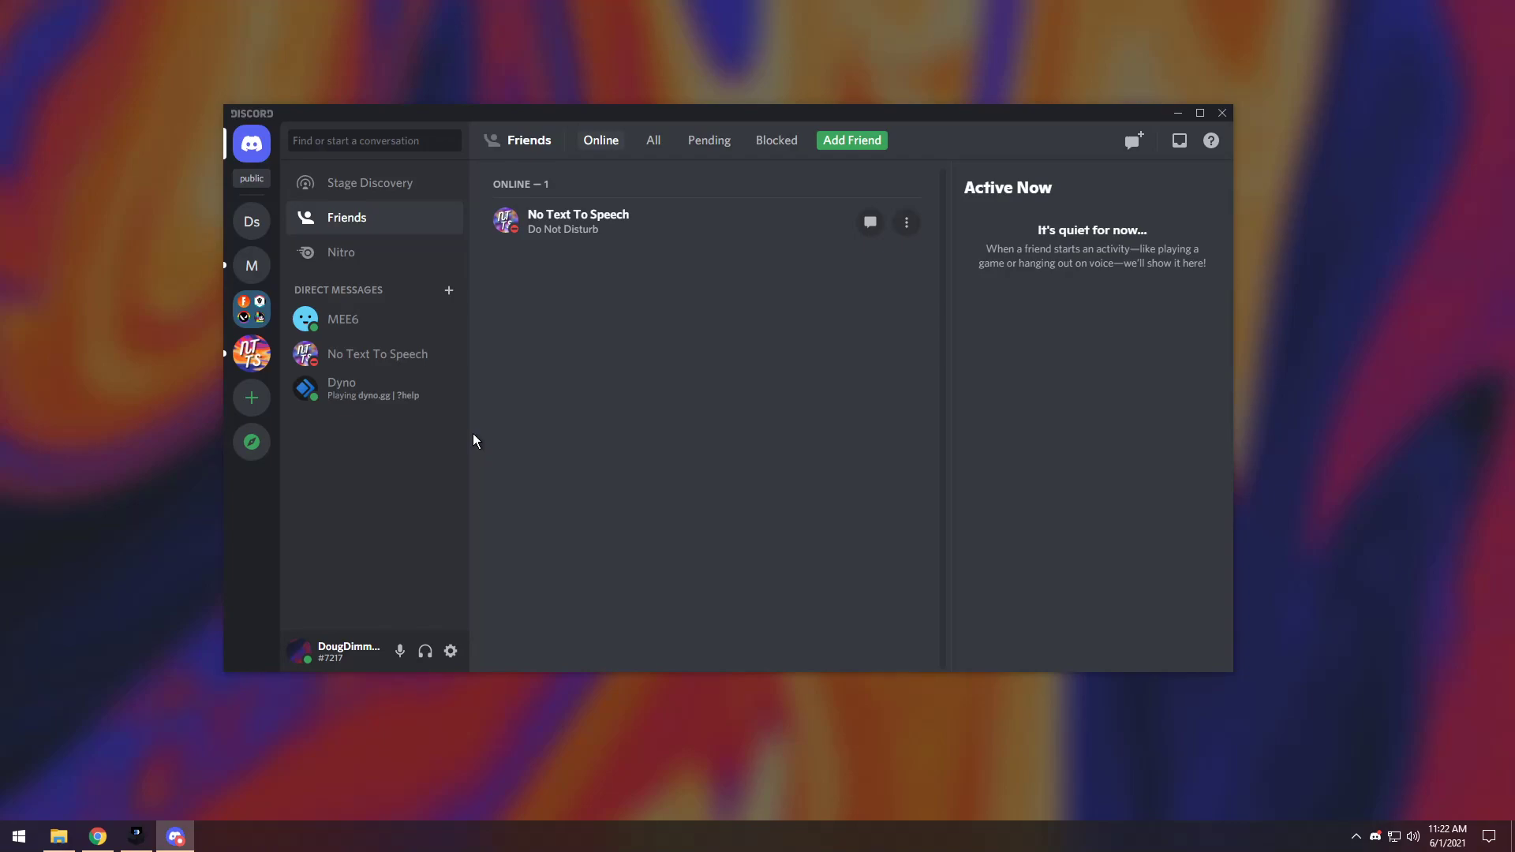
Open BetterDiscord > Plugins in User Settings and launch its empty plugins folder in File Explorer
click(455, 651)
scroll(395, 463, down, 5)
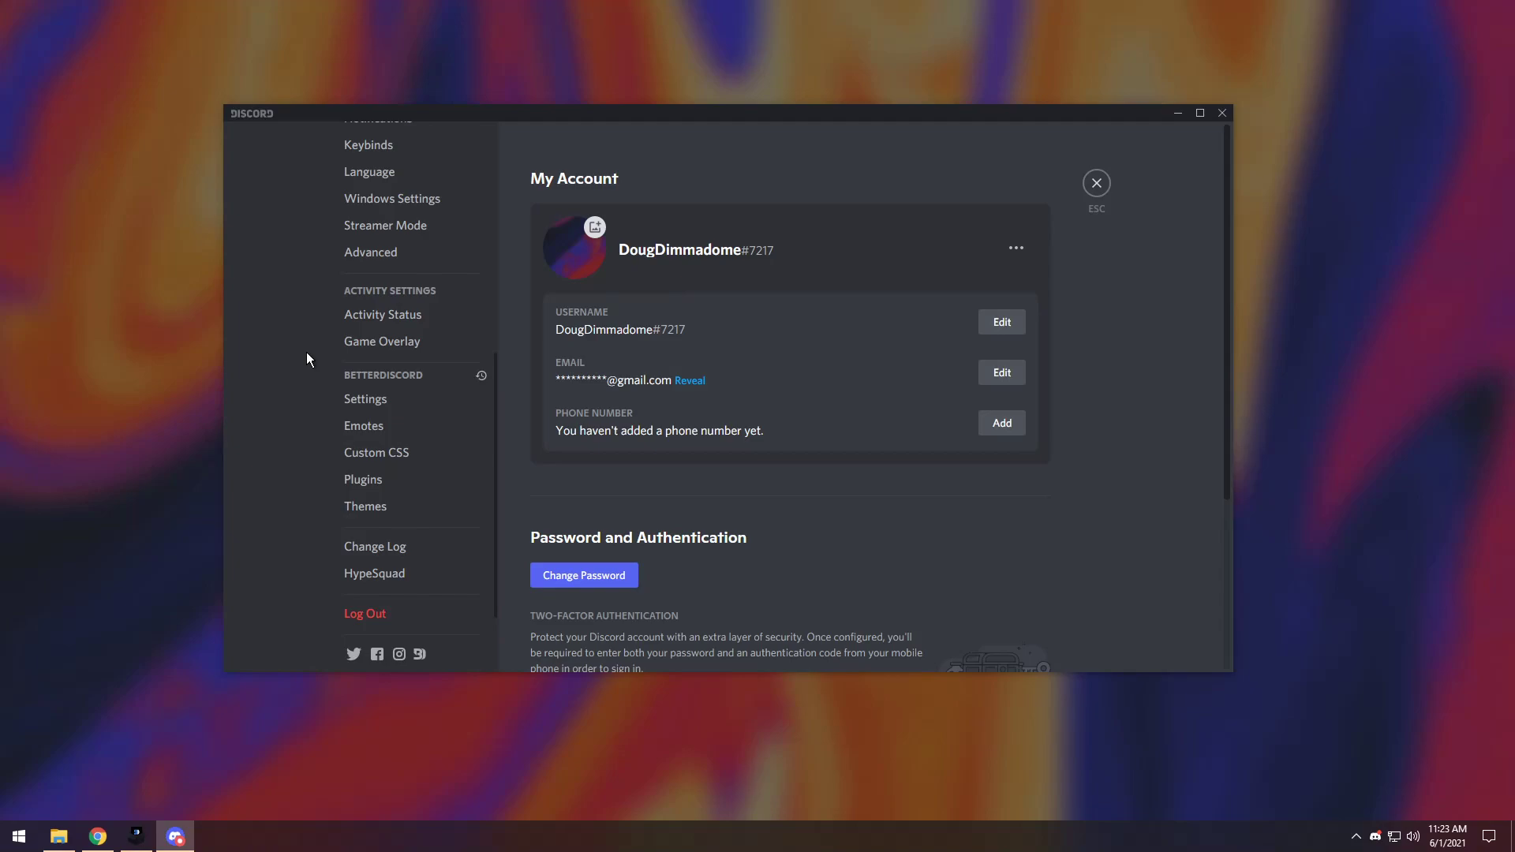
click(382, 479)
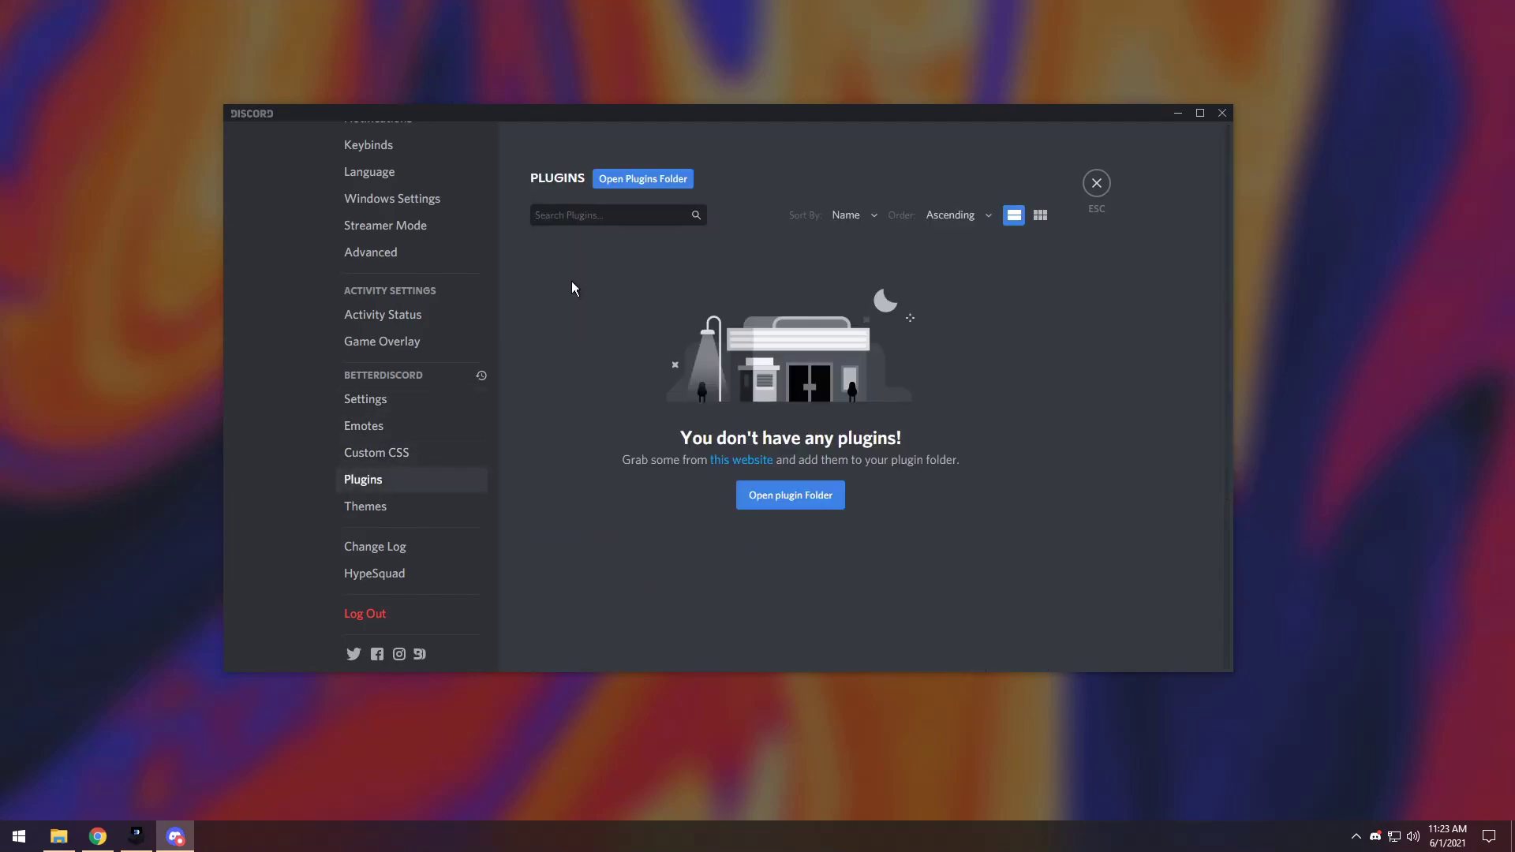
click(625, 180)
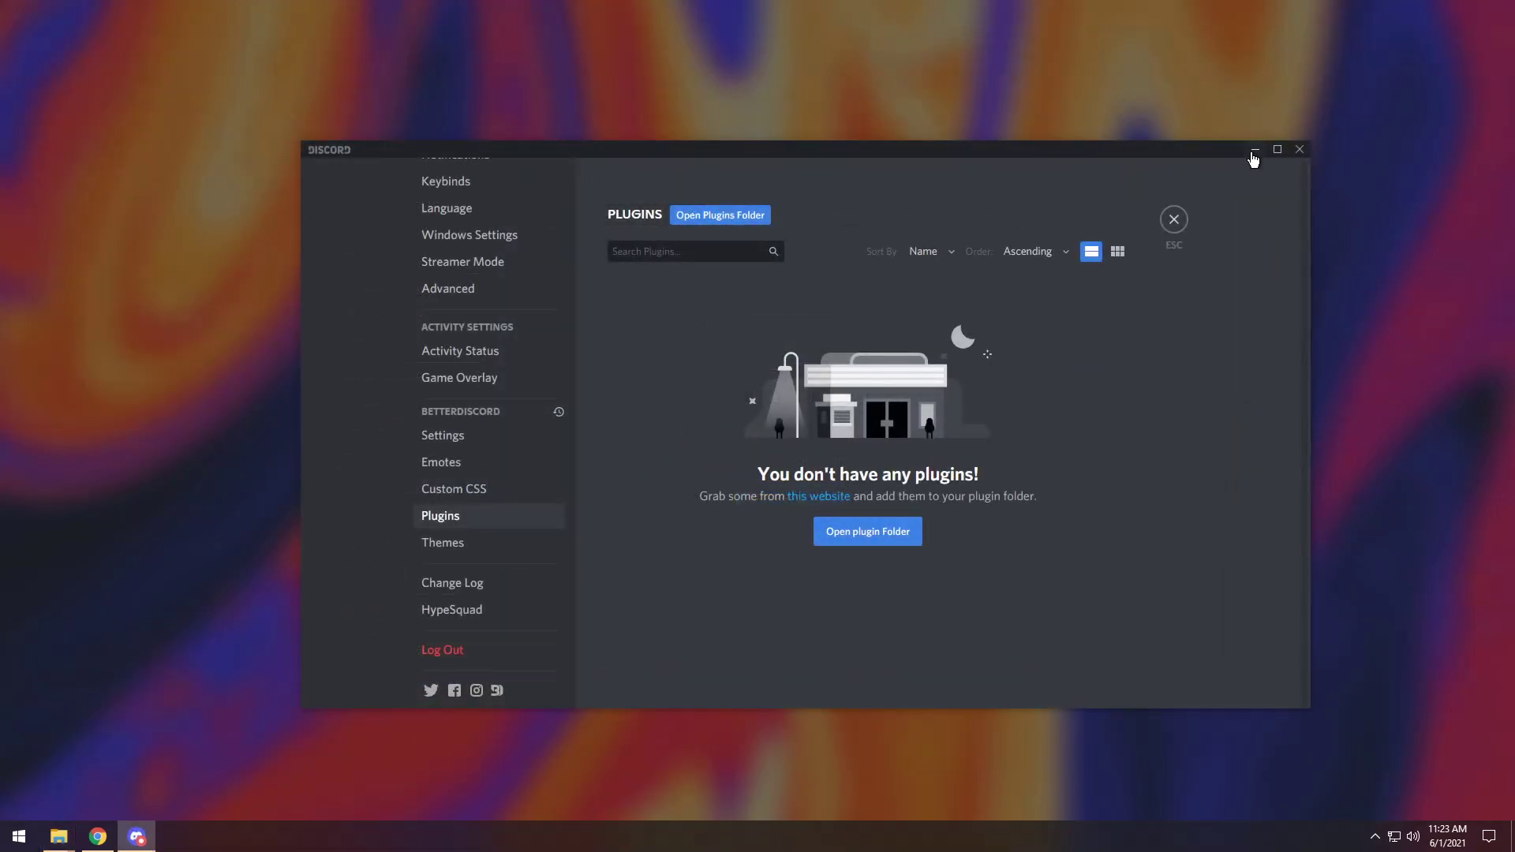
click(1254, 152)
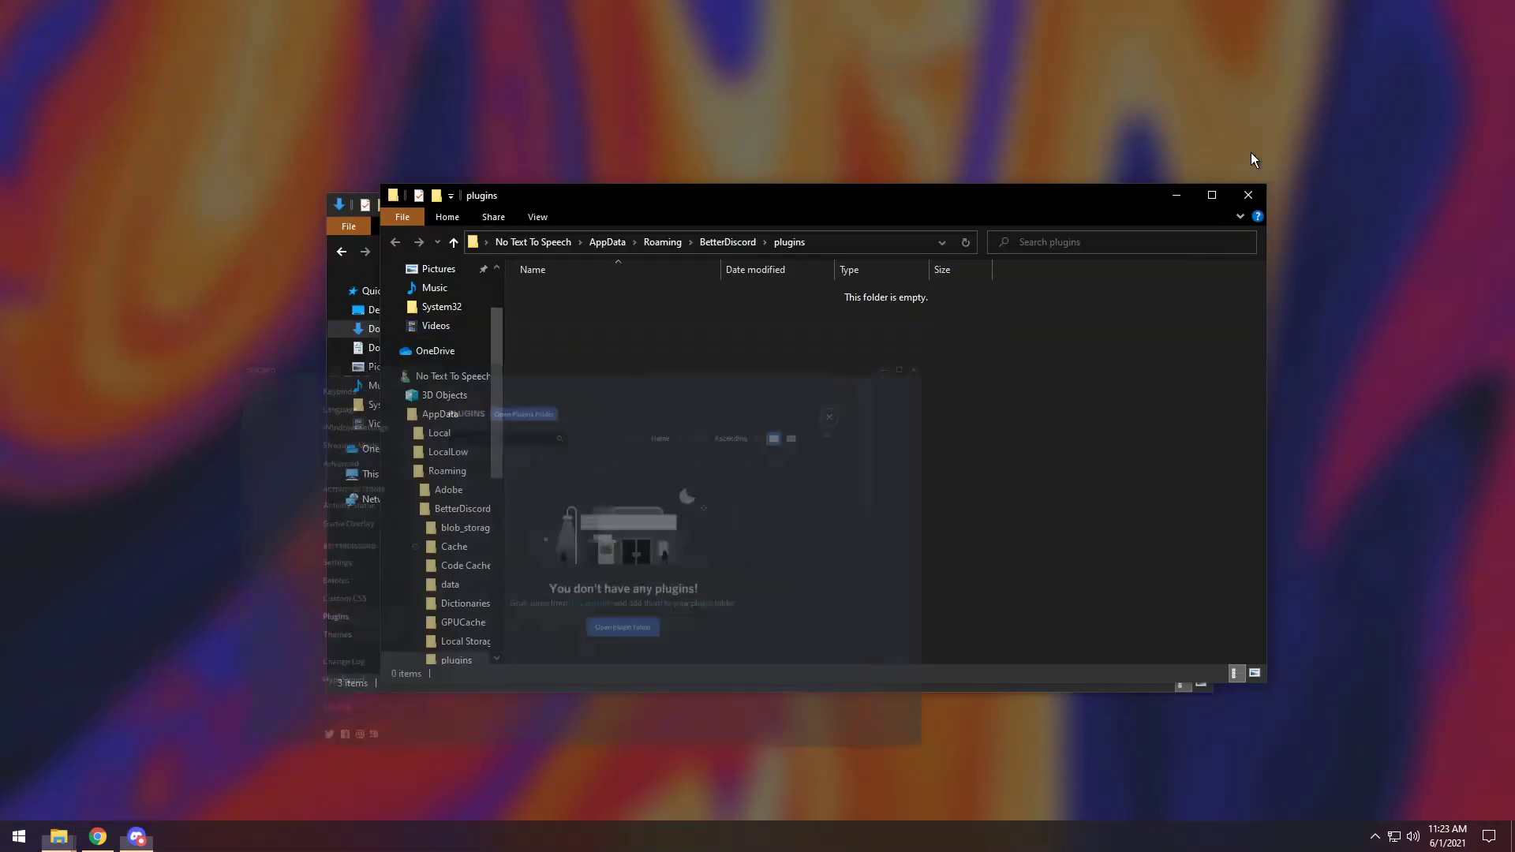
Arrange the Explorer windows side by side and move ChannelTabs.plugin.js from Downloads into the plugins folder
drag(672, 105, 952, 134)
drag(561, 201, 486, 257)
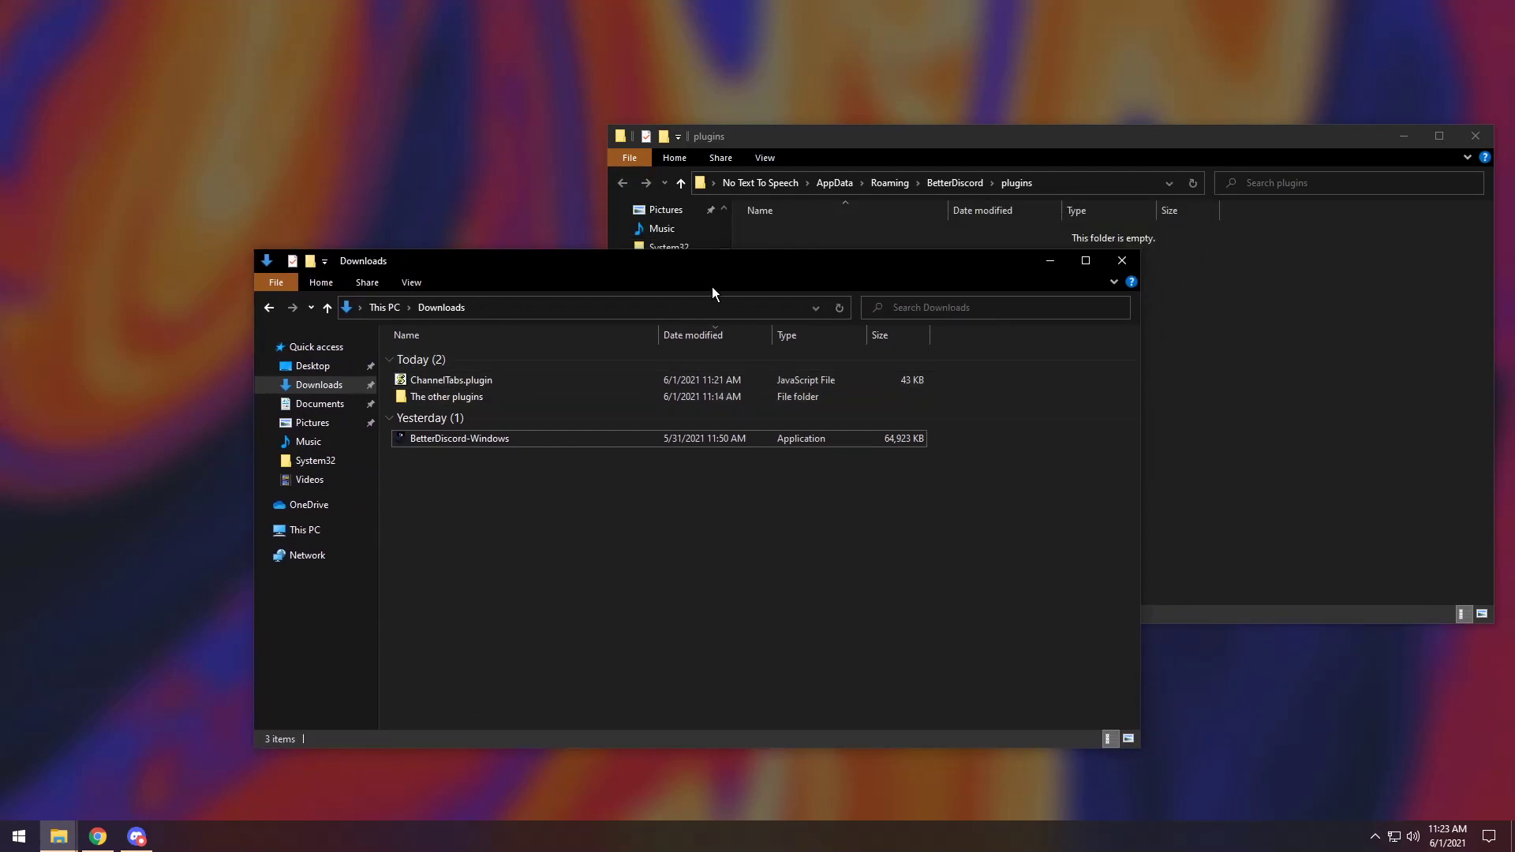
drag(710, 262, 654, 293)
drag(444, 415, 1232, 324)
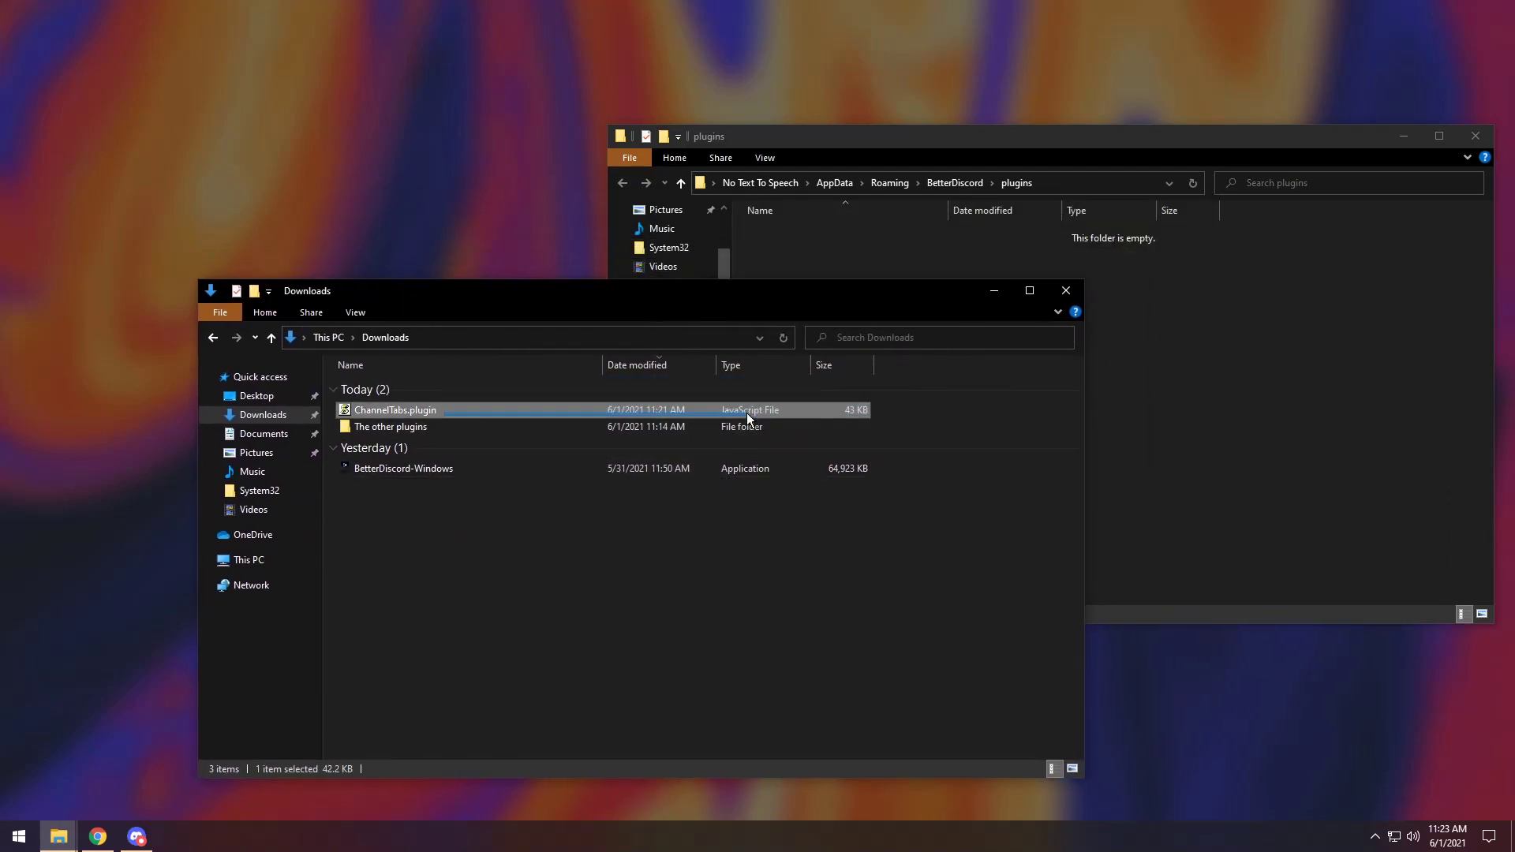
drag(747, 413, 1263, 347)
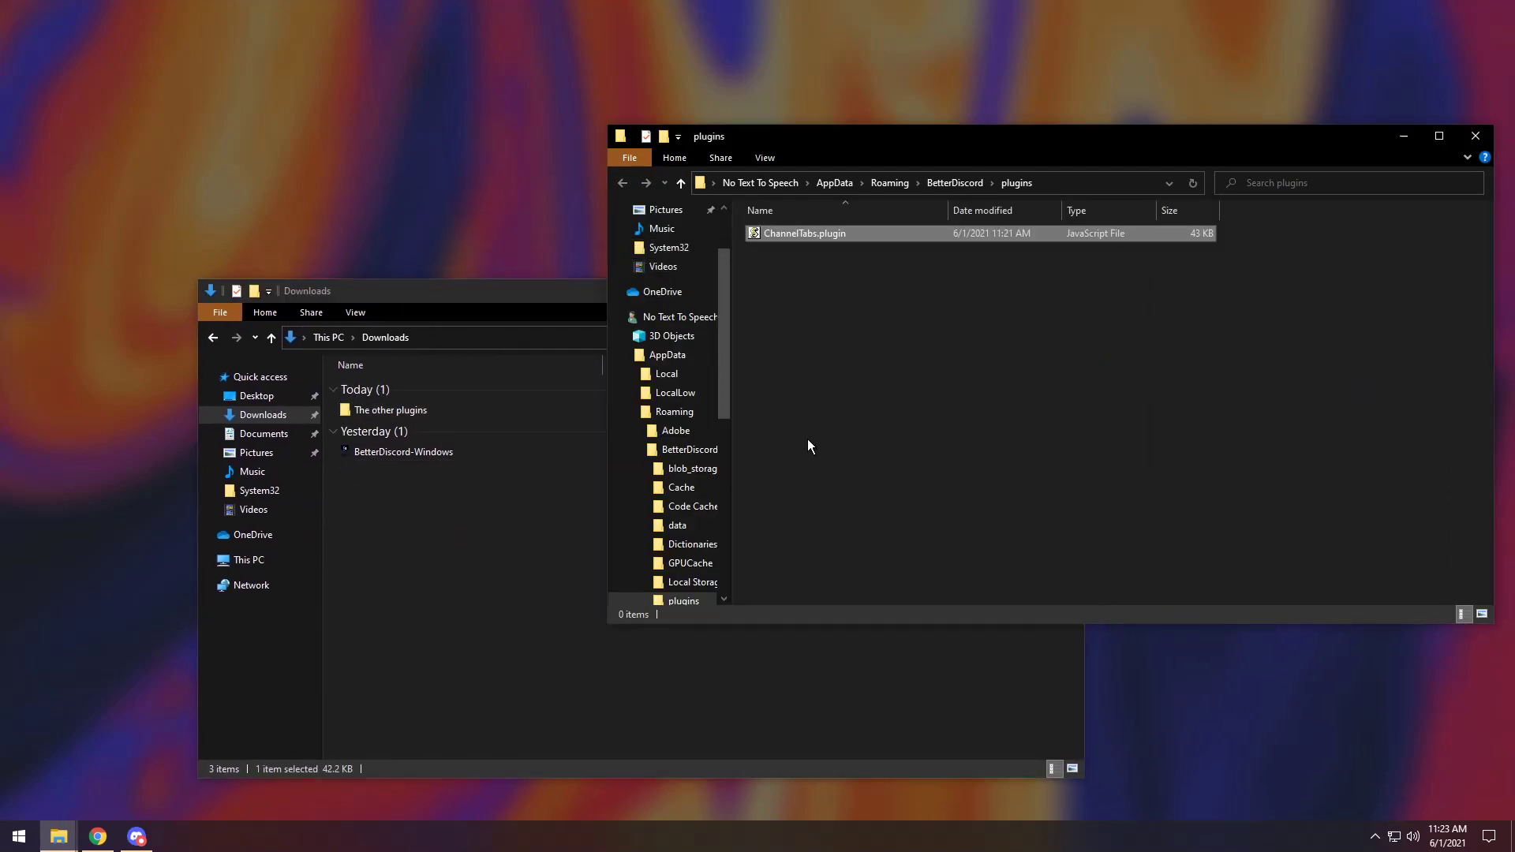
Move all eight plugins from 'The other plugins' folder into the BetterDiscord plugins folder
double_click(424, 410)
drag(436, 566, 1075, 385)
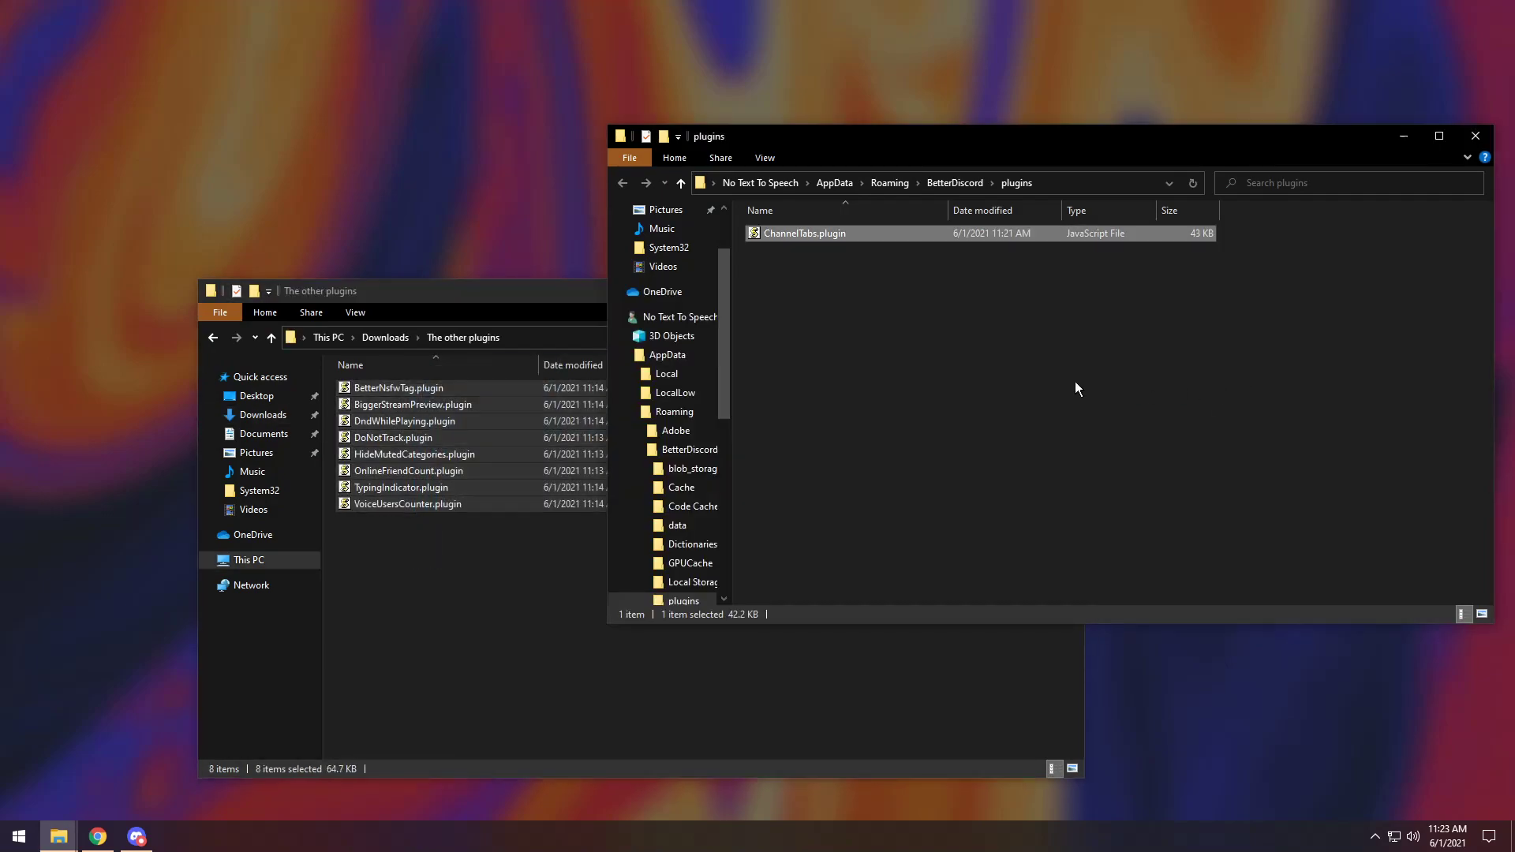
click(136, 836)
Accept each Library plugin needed prompt to fetch ZeresPluginLibrary and BDFDB, dismissing the changelog popup
drag(707, 133, 609, 86)
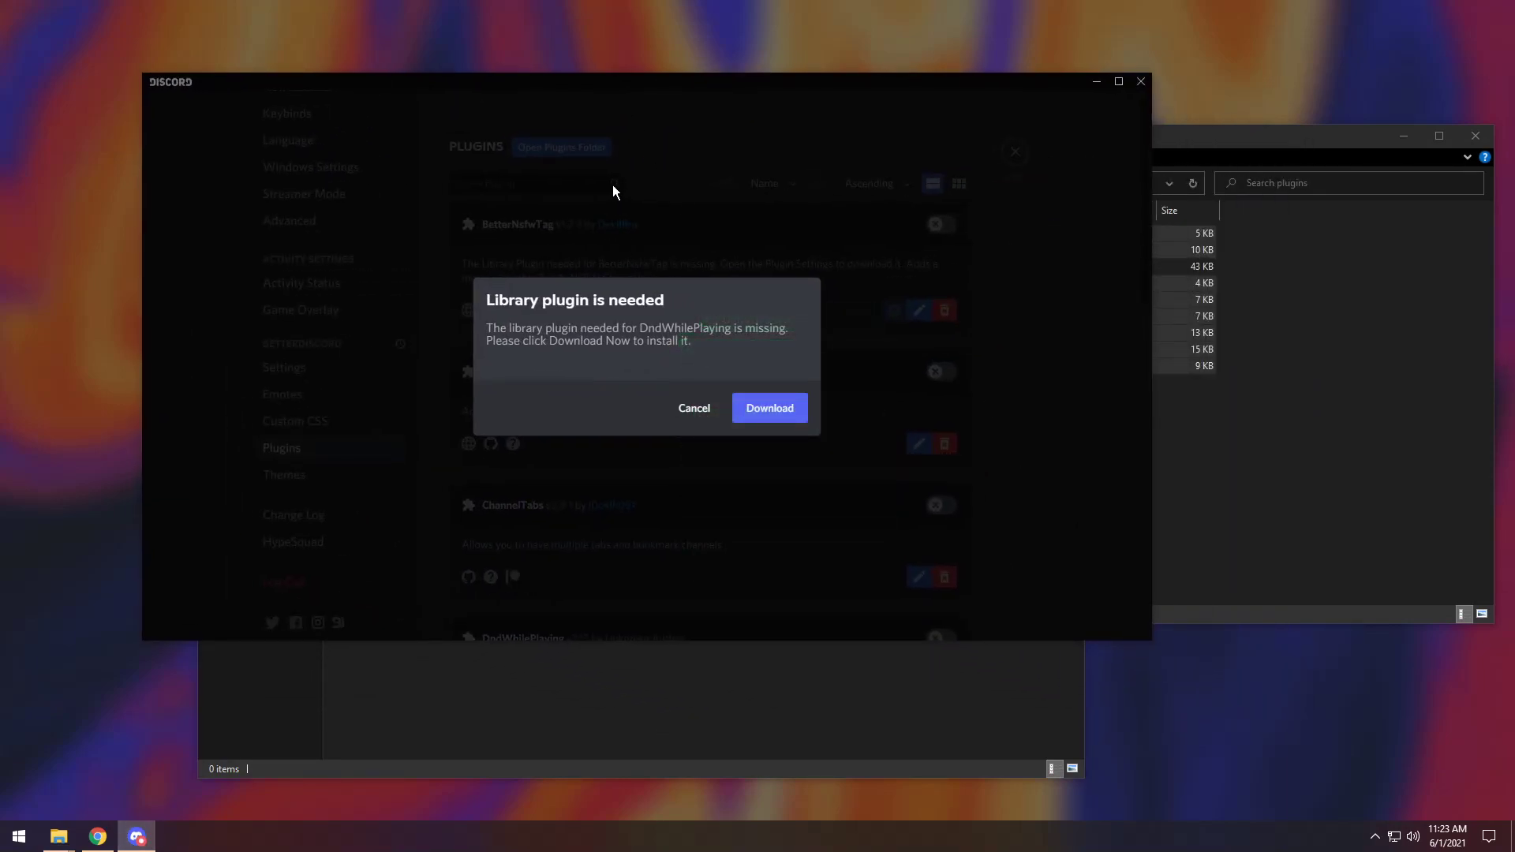
click(752, 408)
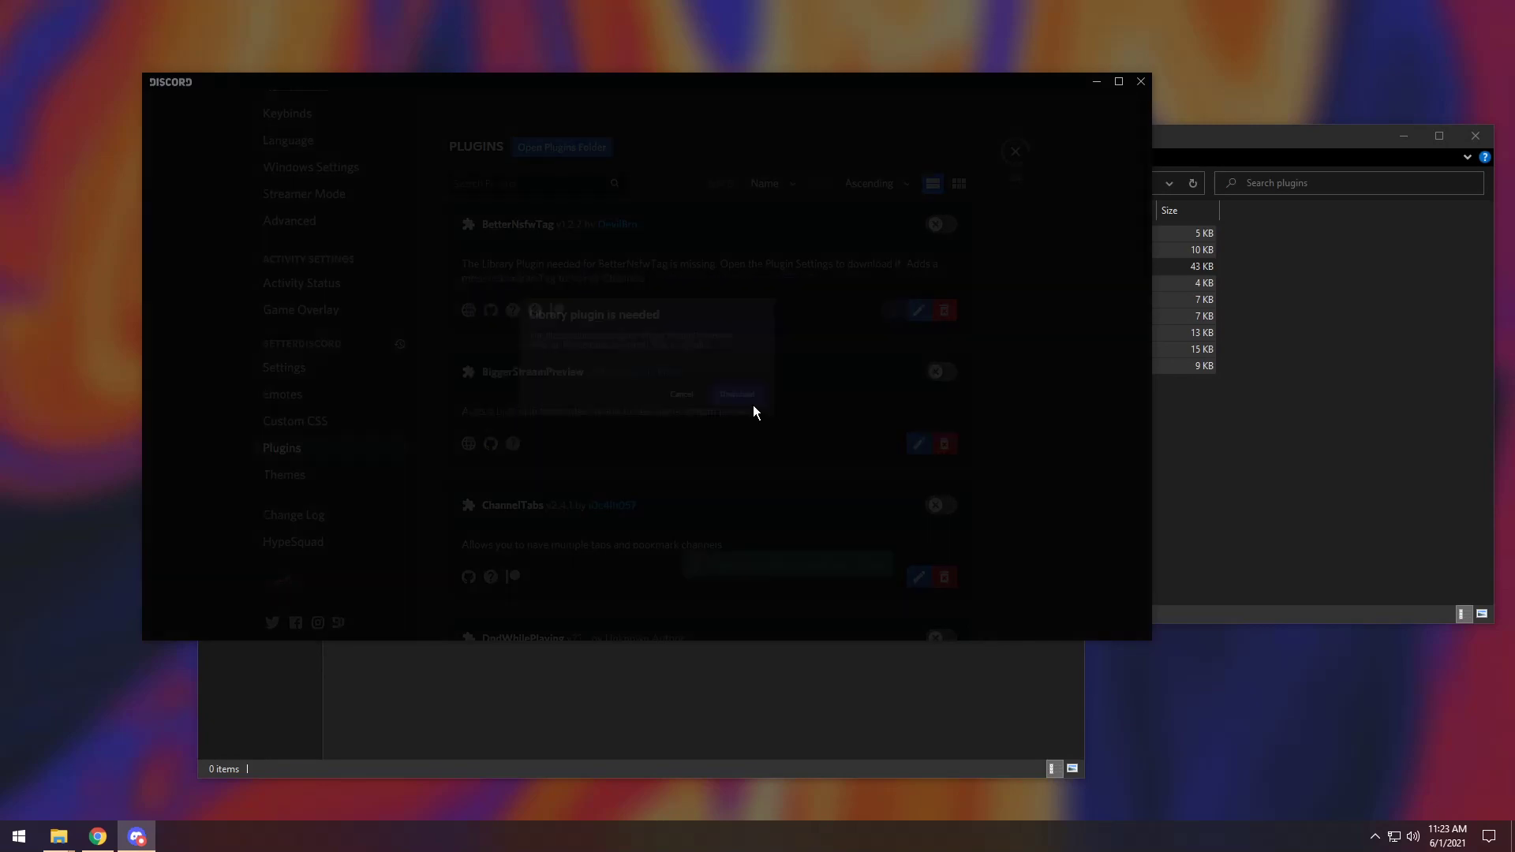
click(815, 304)
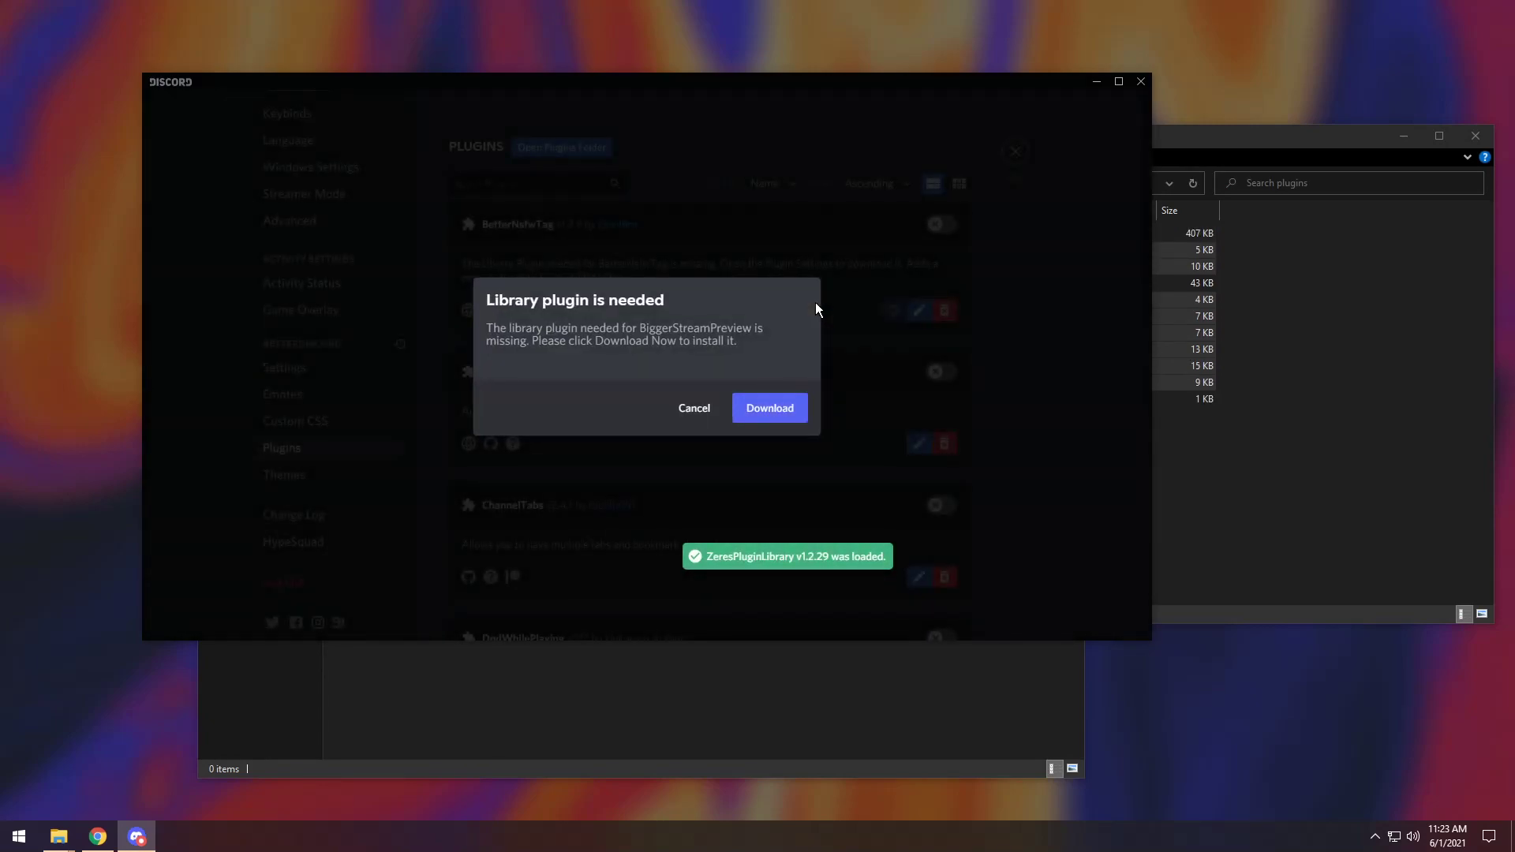
click(767, 407)
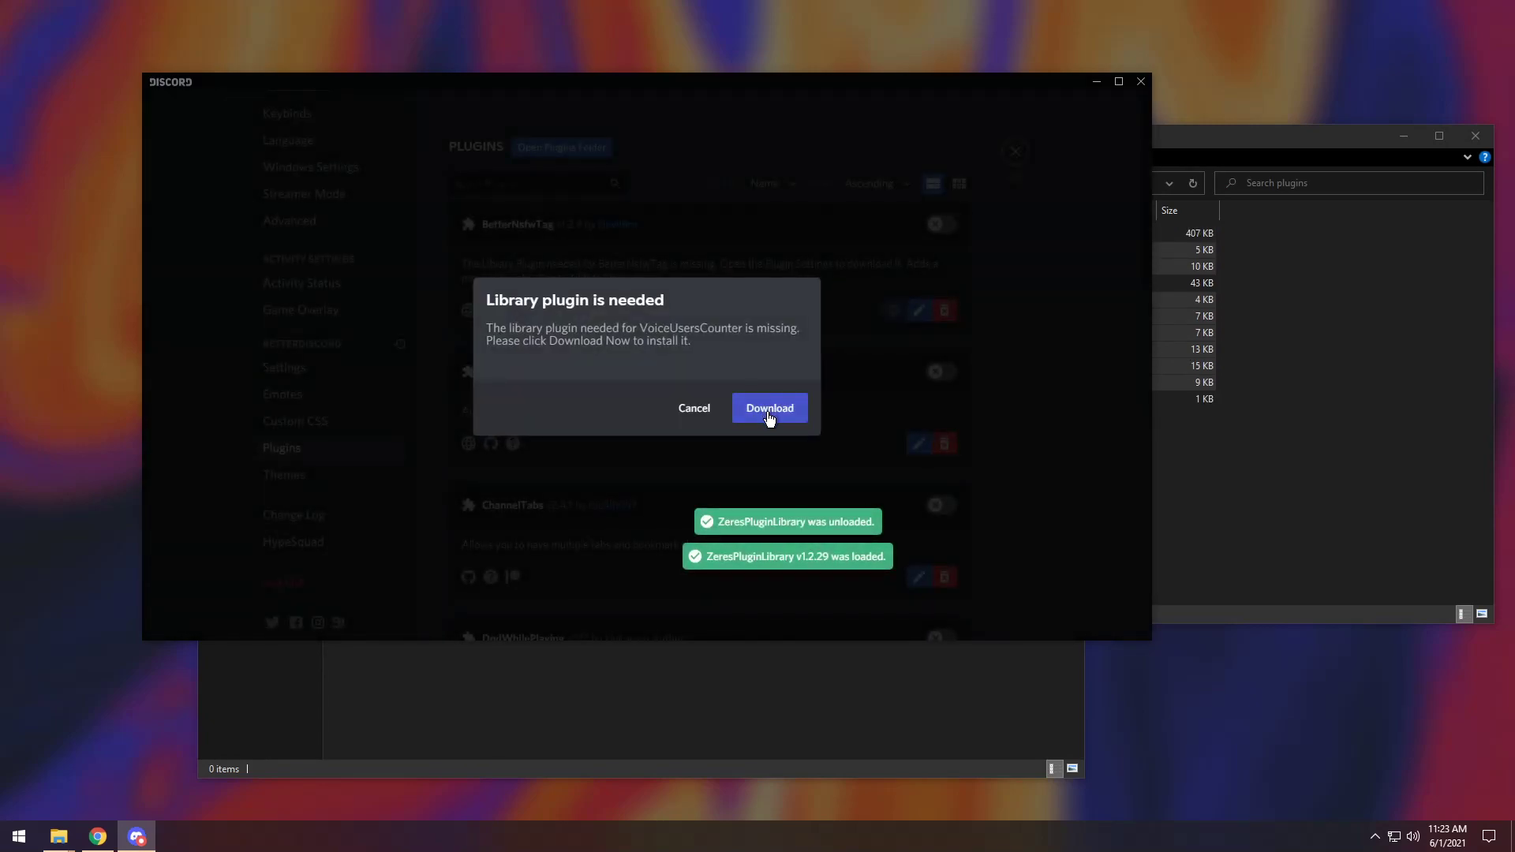
click(768, 410)
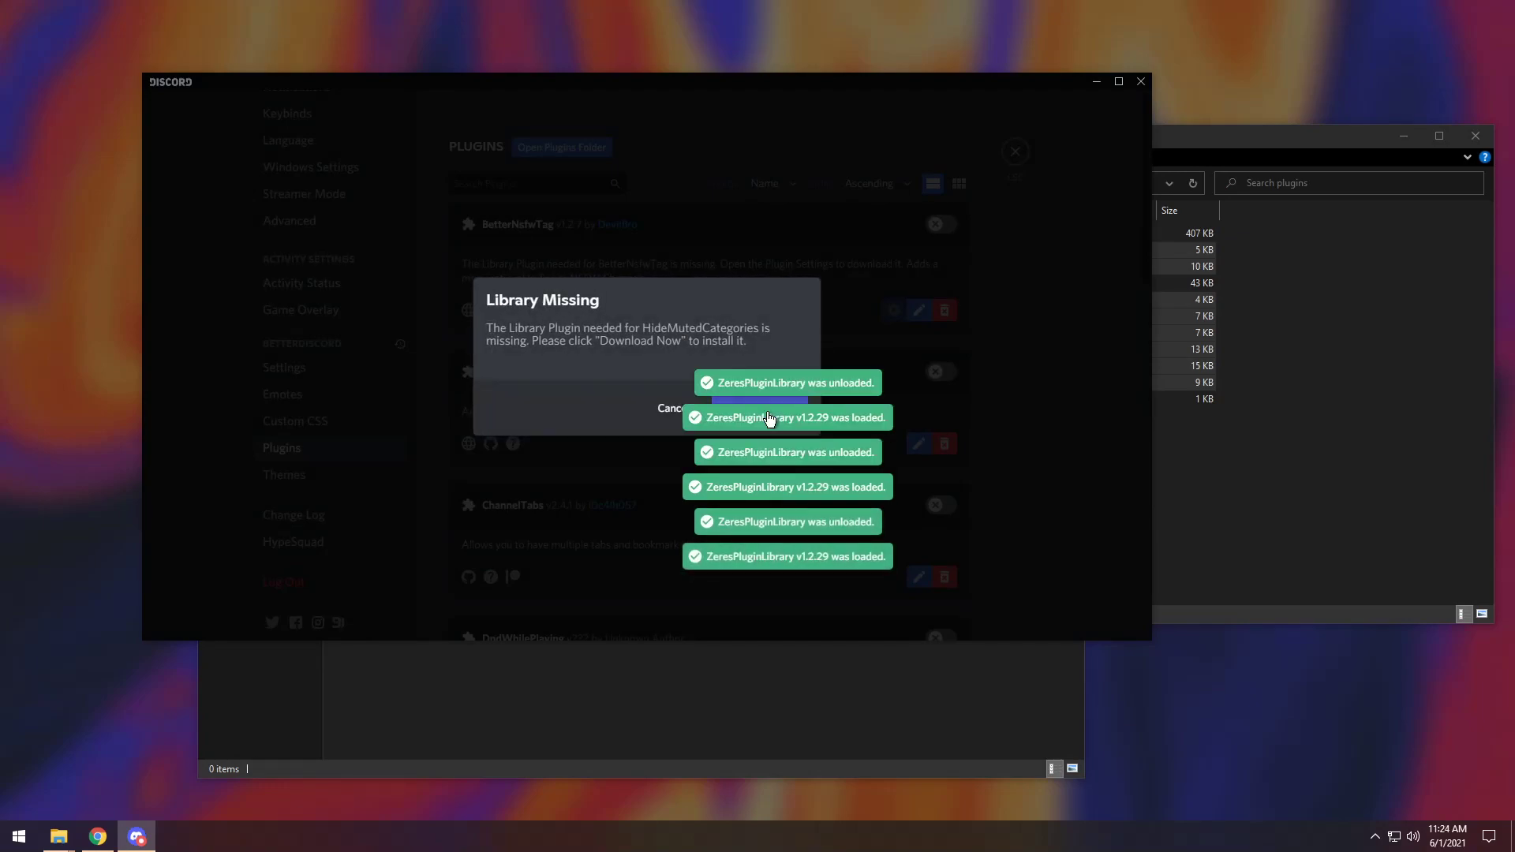
click(748, 410)
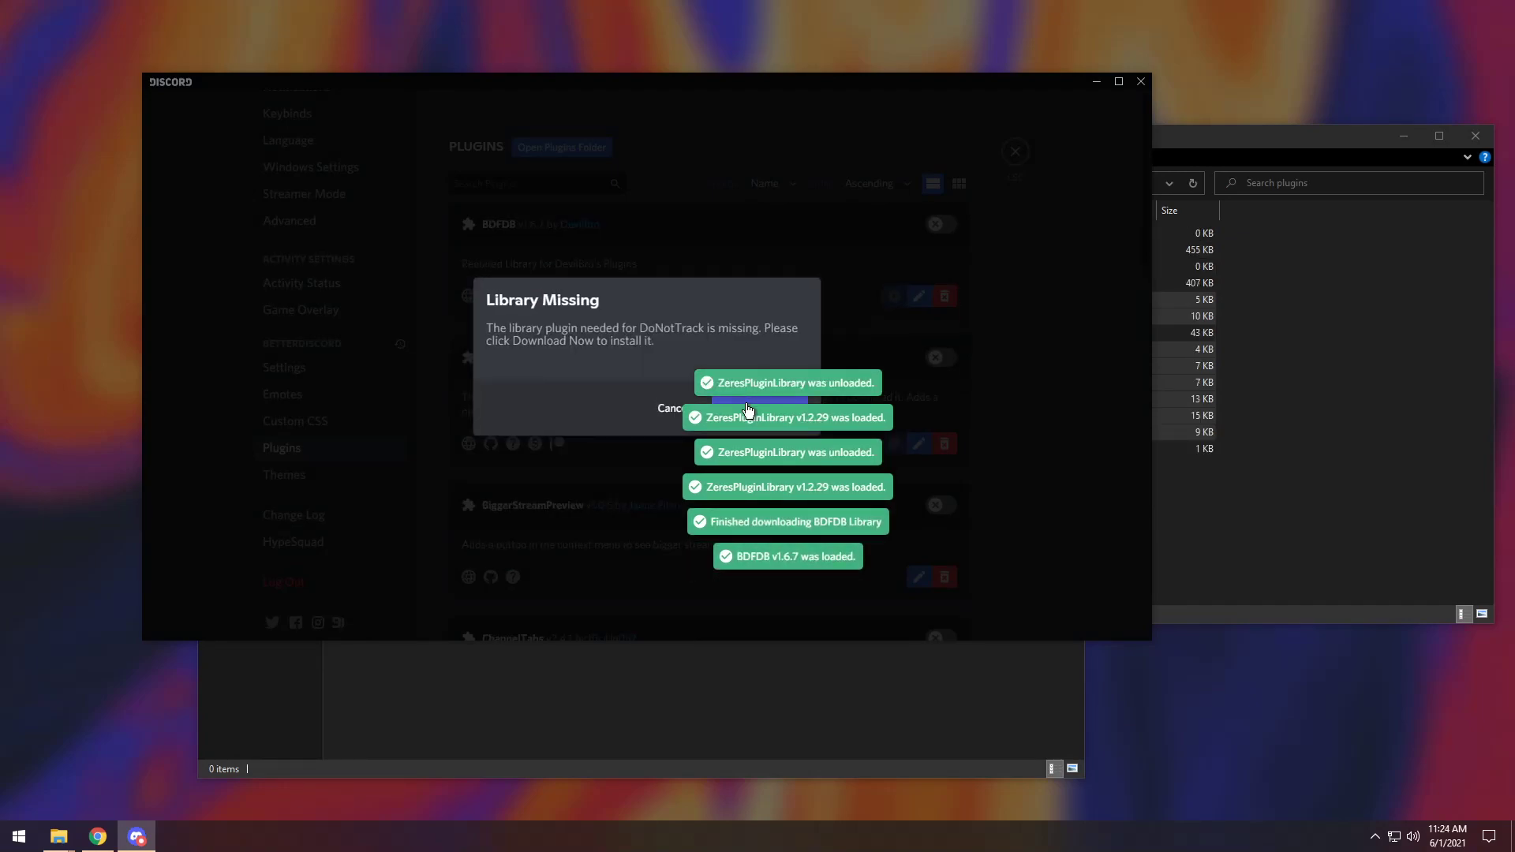
click(754, 407)
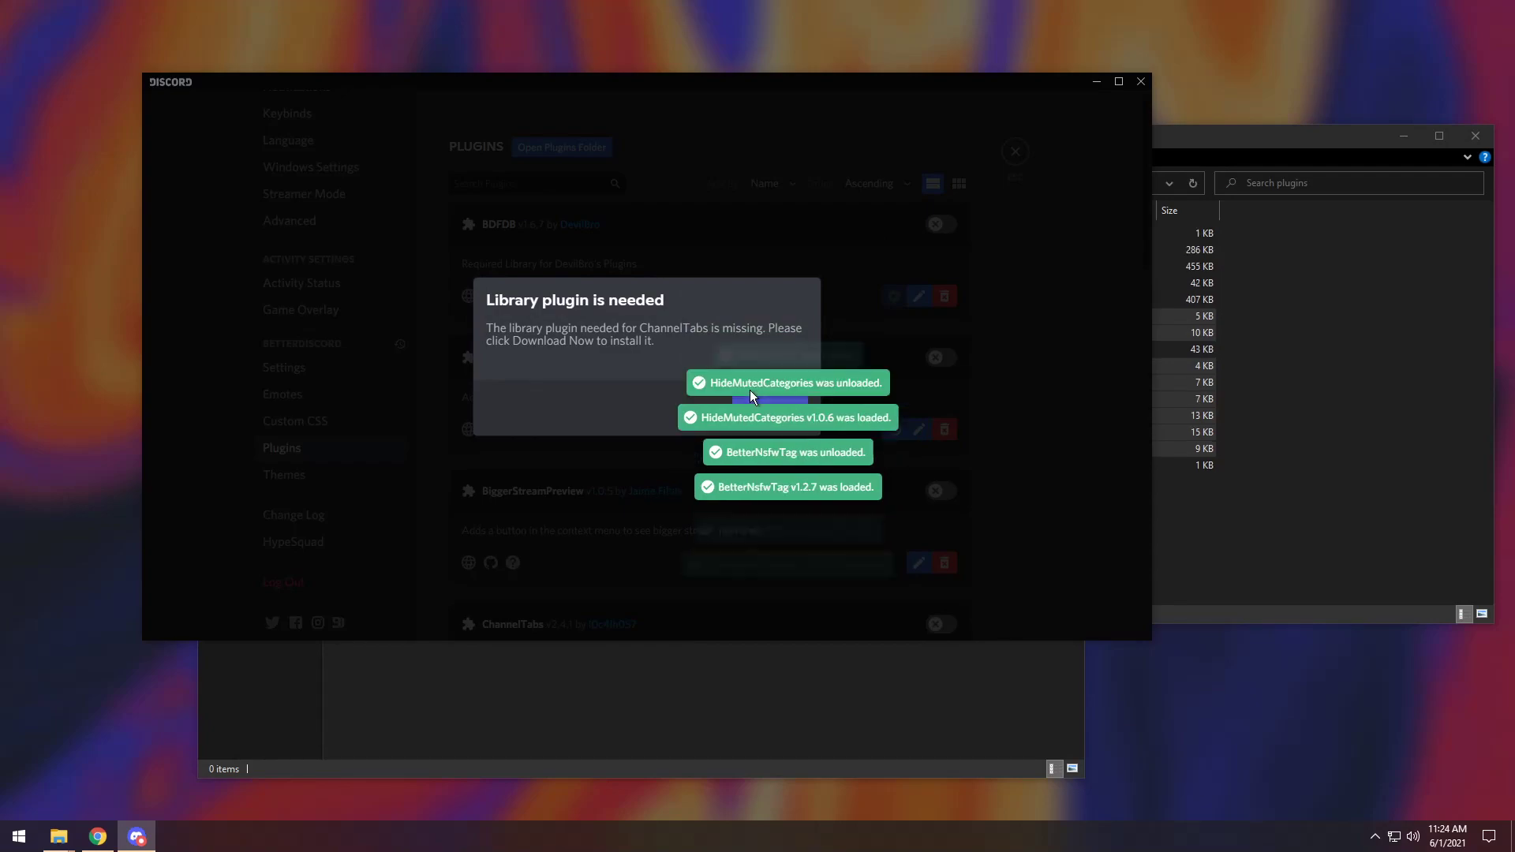
click(760, 401)
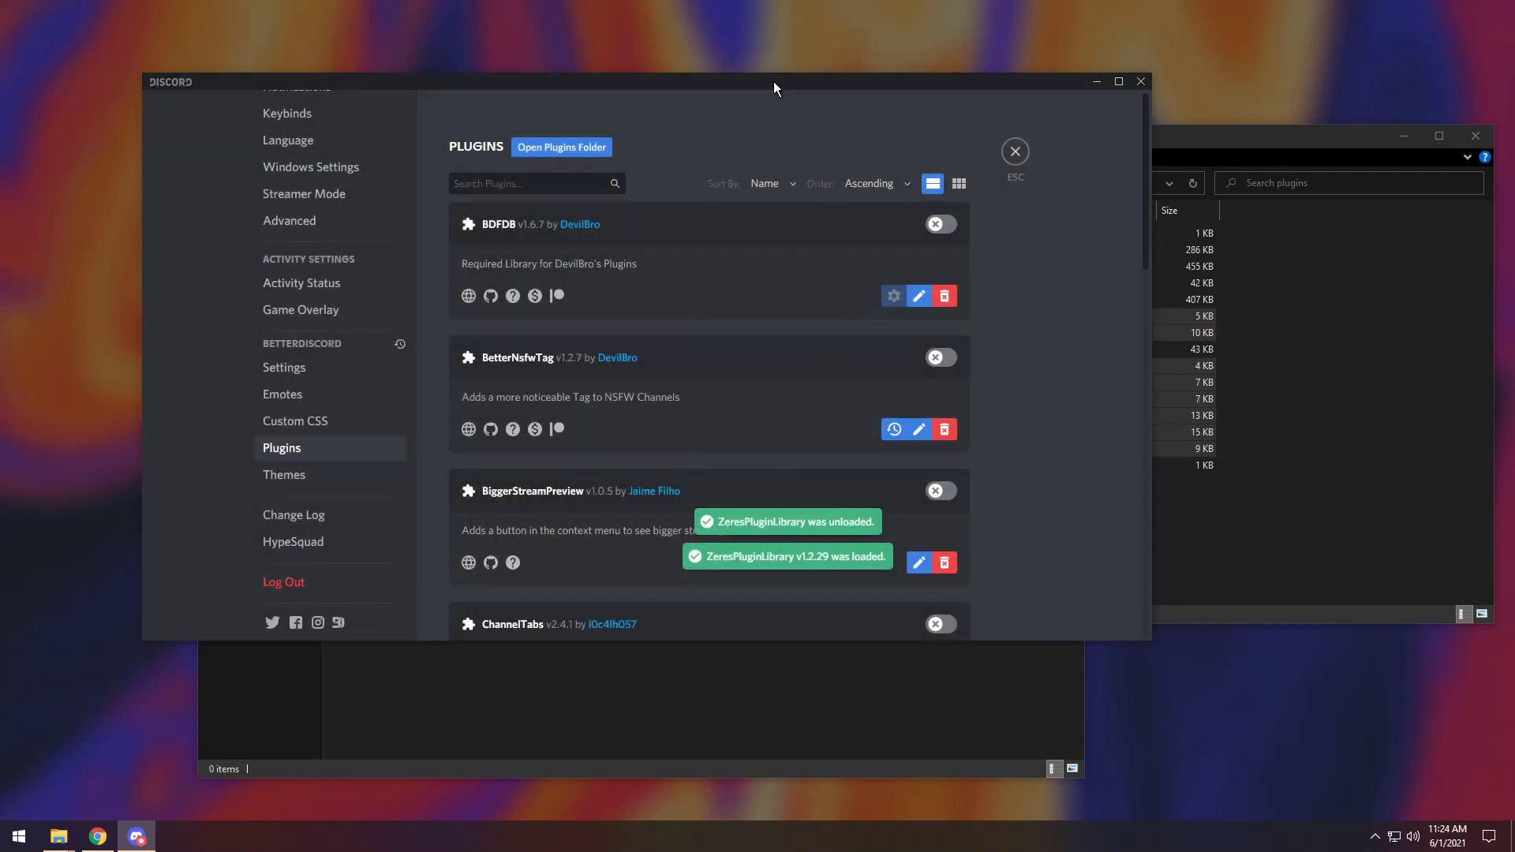
drag(773, 82, 855, 88)
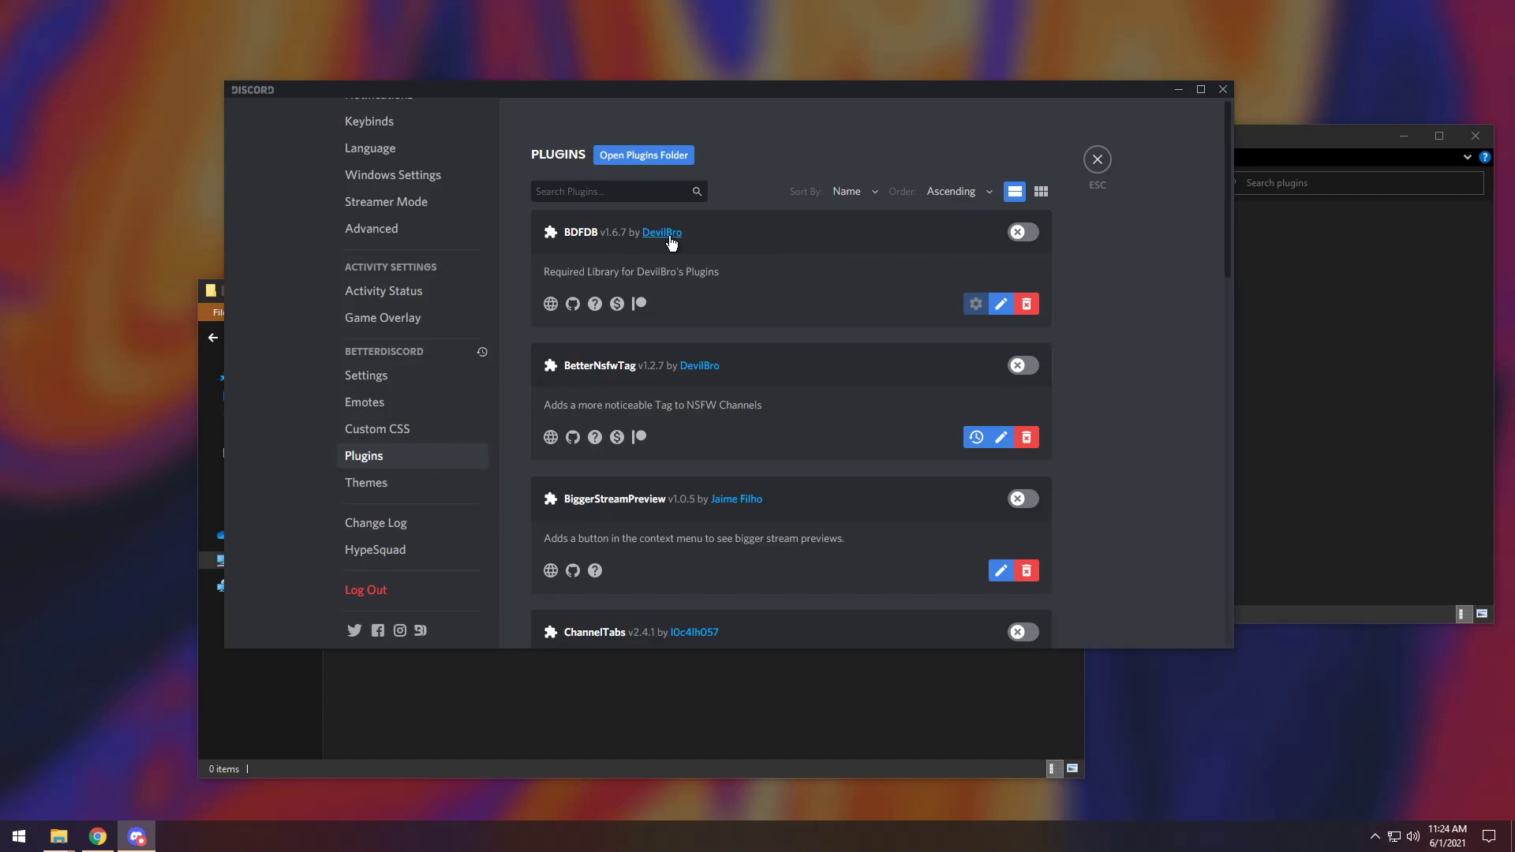
Toggle on BDFDB, ZeresPluginLibrary and ChannelTabs in the BetterDiscord Plugins list
click(1014, 232)
scroll(883, 265, down, 20)
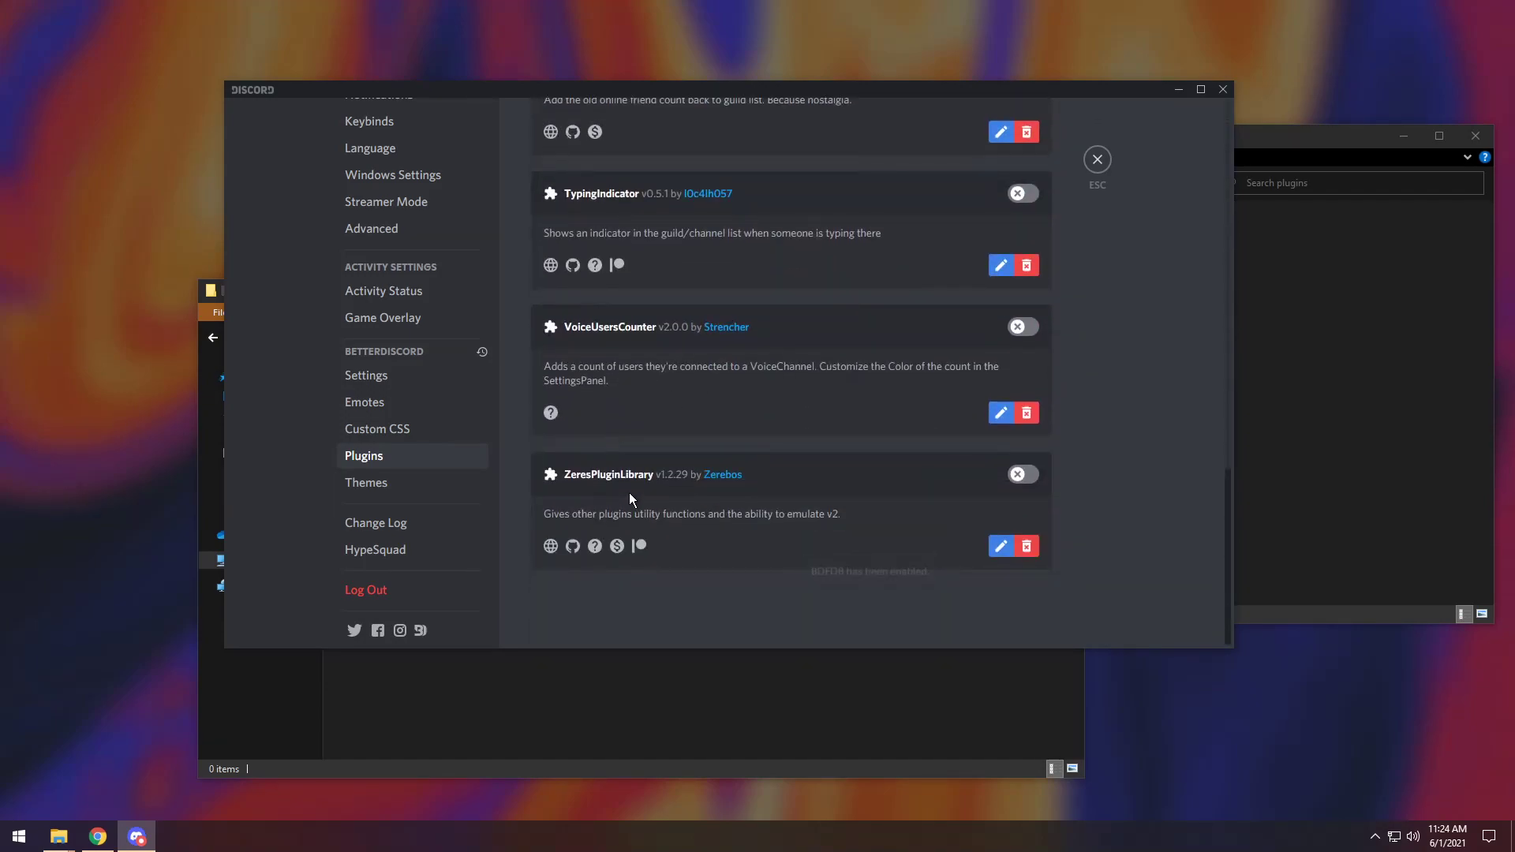
click(1023, 476)
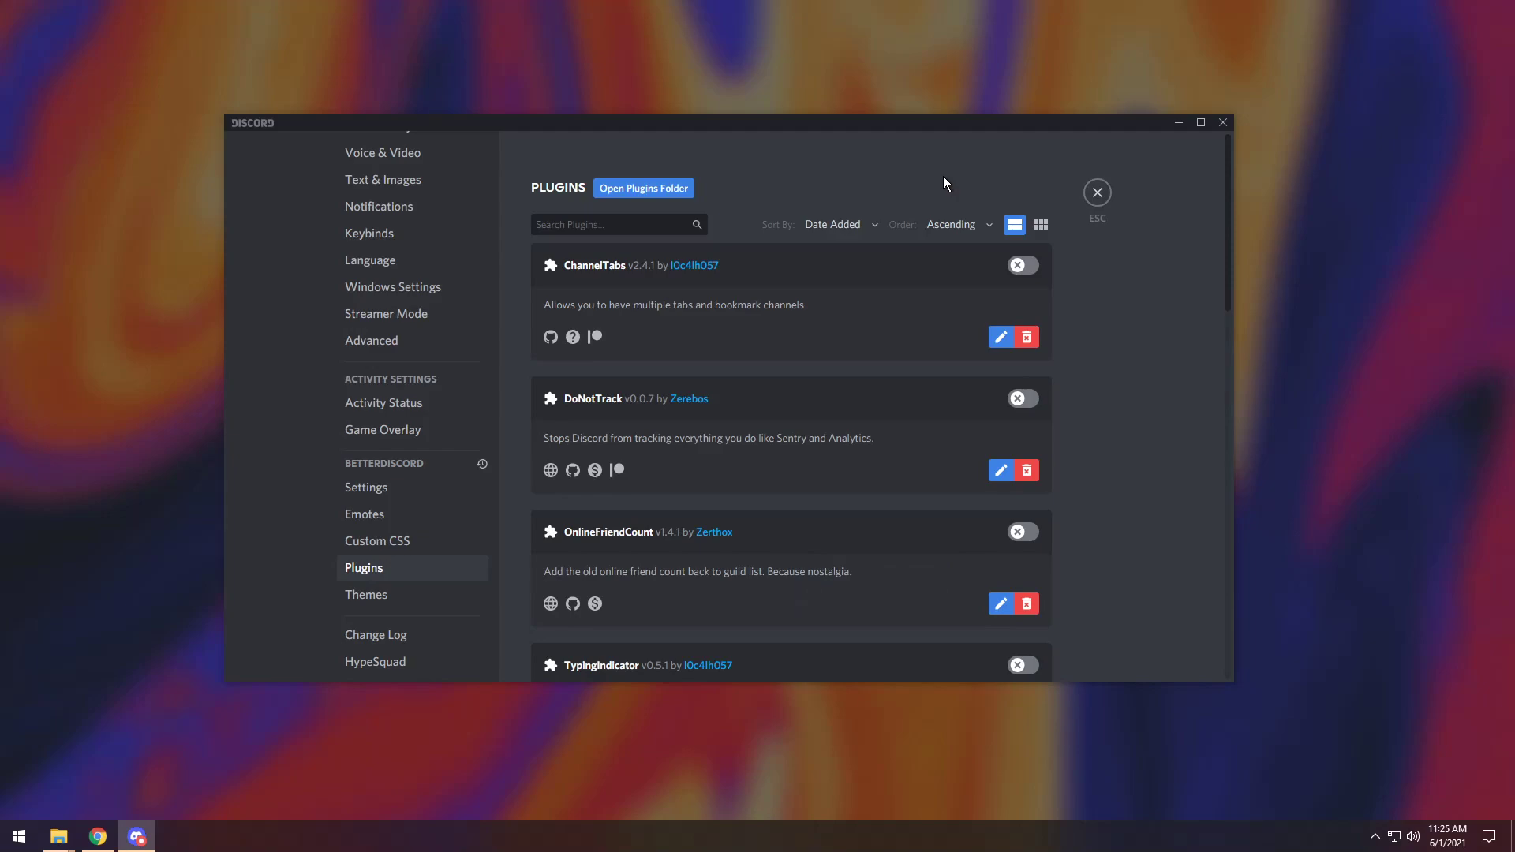
click(1017, 270)
Reload Discord with Ctrl+R, dismiss the five plugin changelogs, and decline the optional helper plugin
key(ctrl+r)
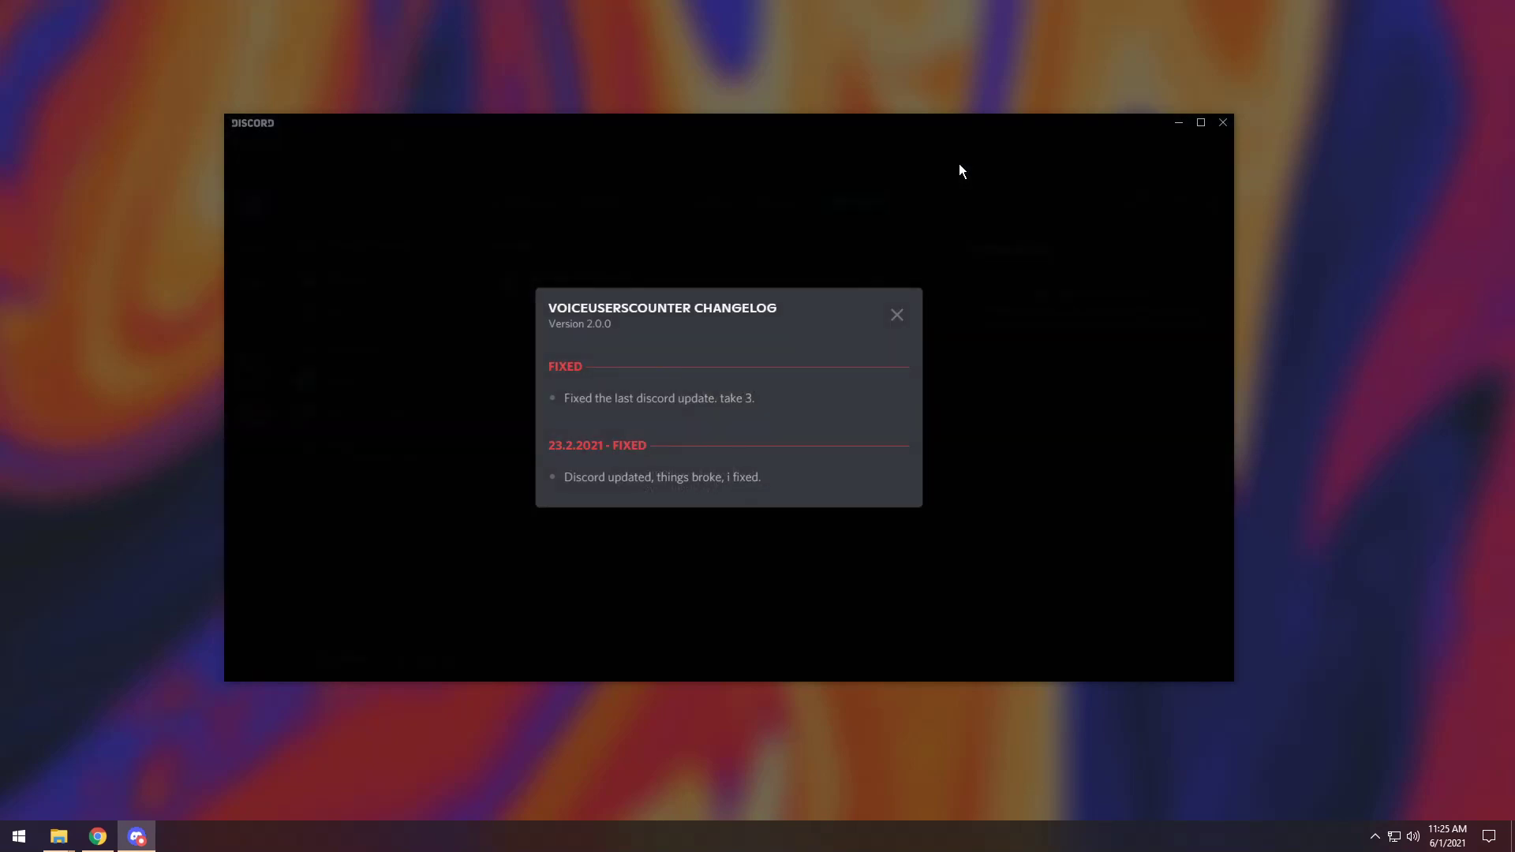
click(896, 315)
click(897, 355)
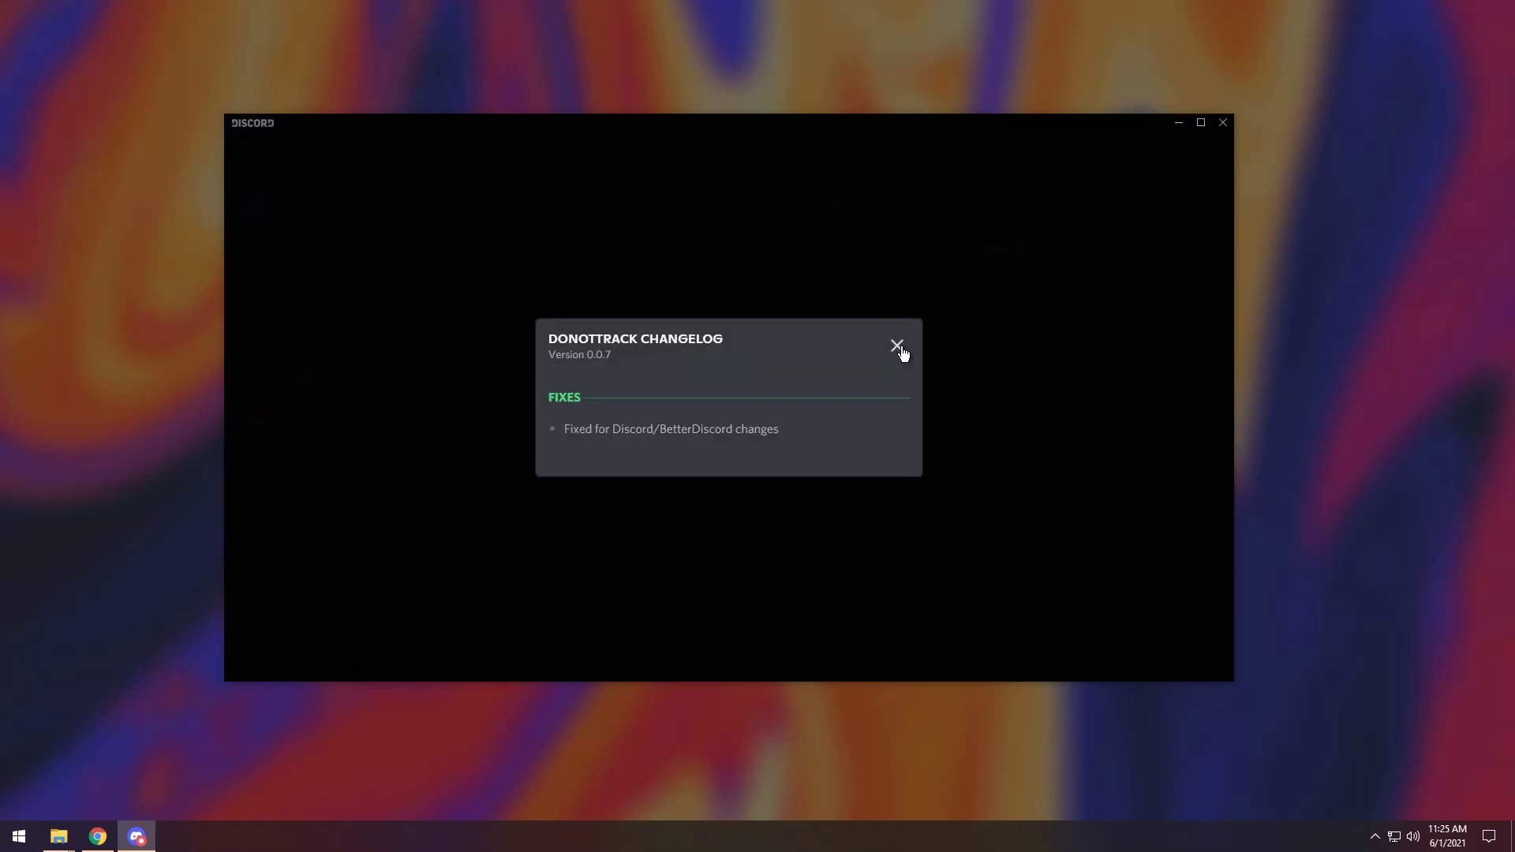
click(897, 345)
click(897, 346)
click(902, 348)
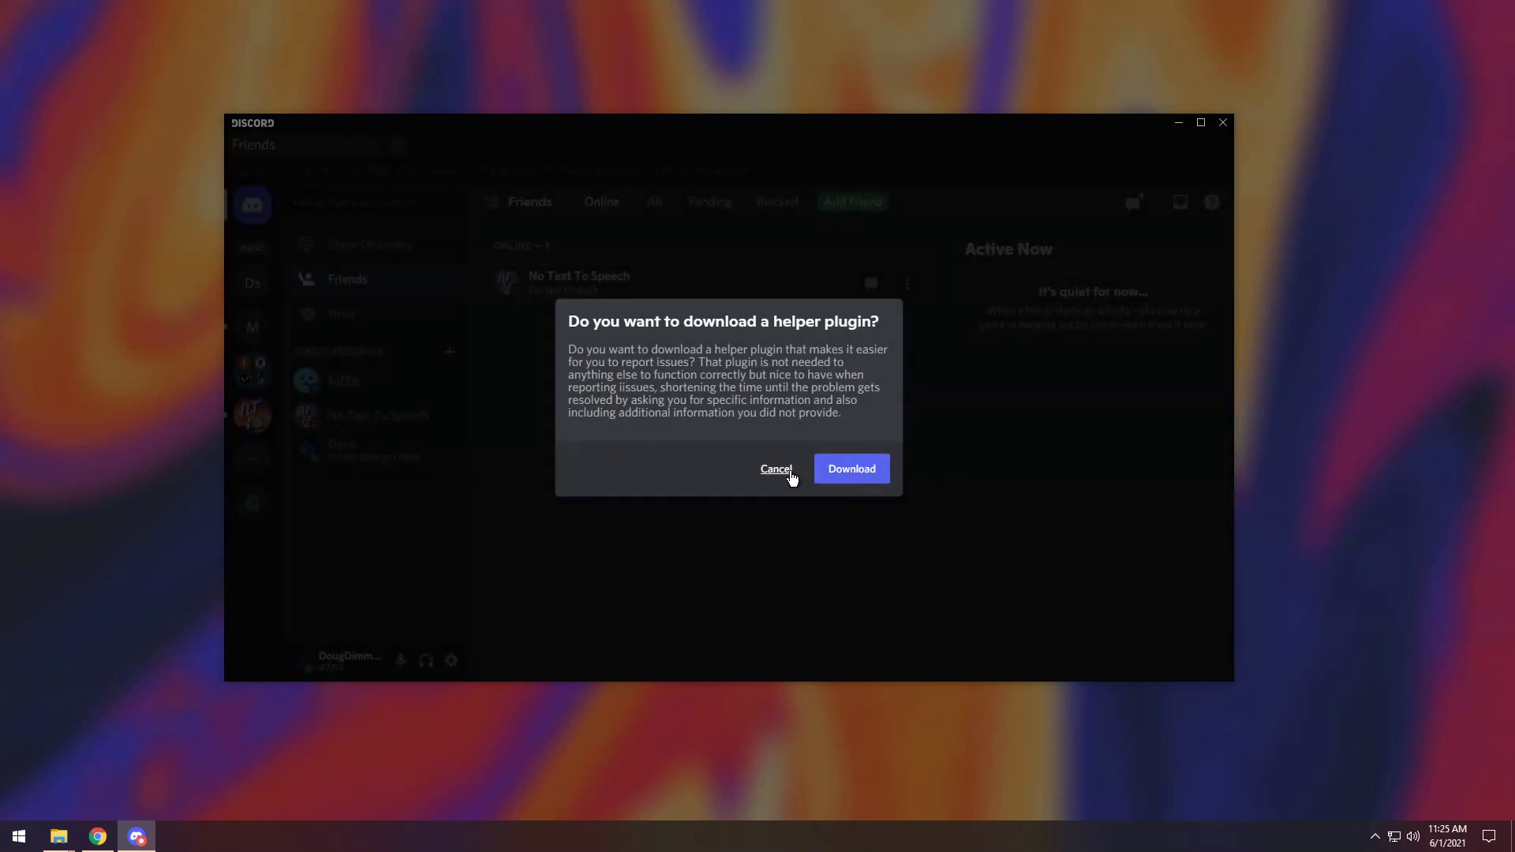
click(785, 471)
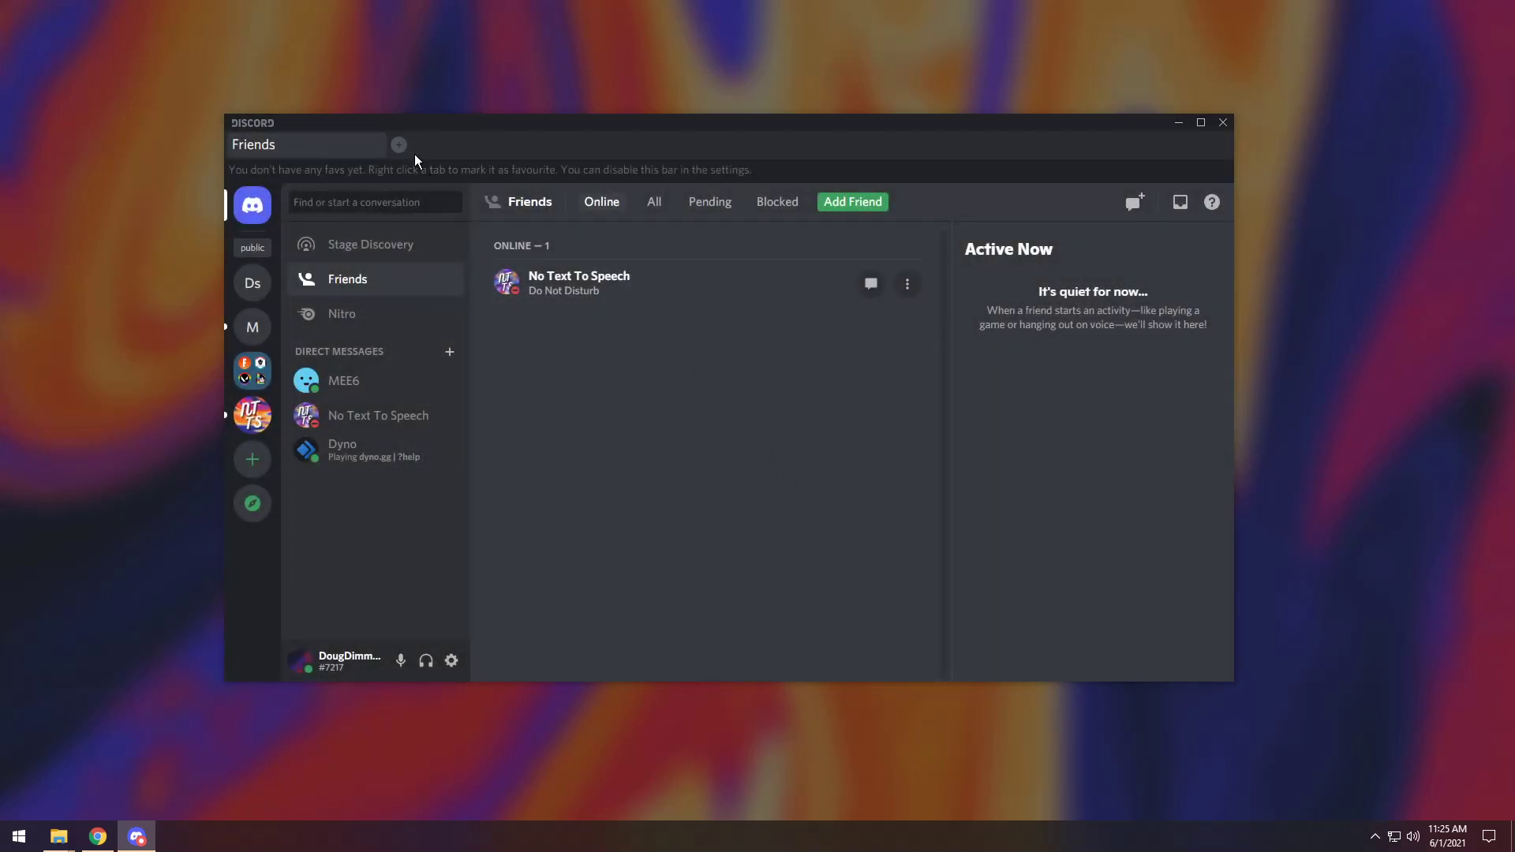
Maximize Discord and open the Ds server's #general channel in a second tab beside Friends
click(1201, 124)
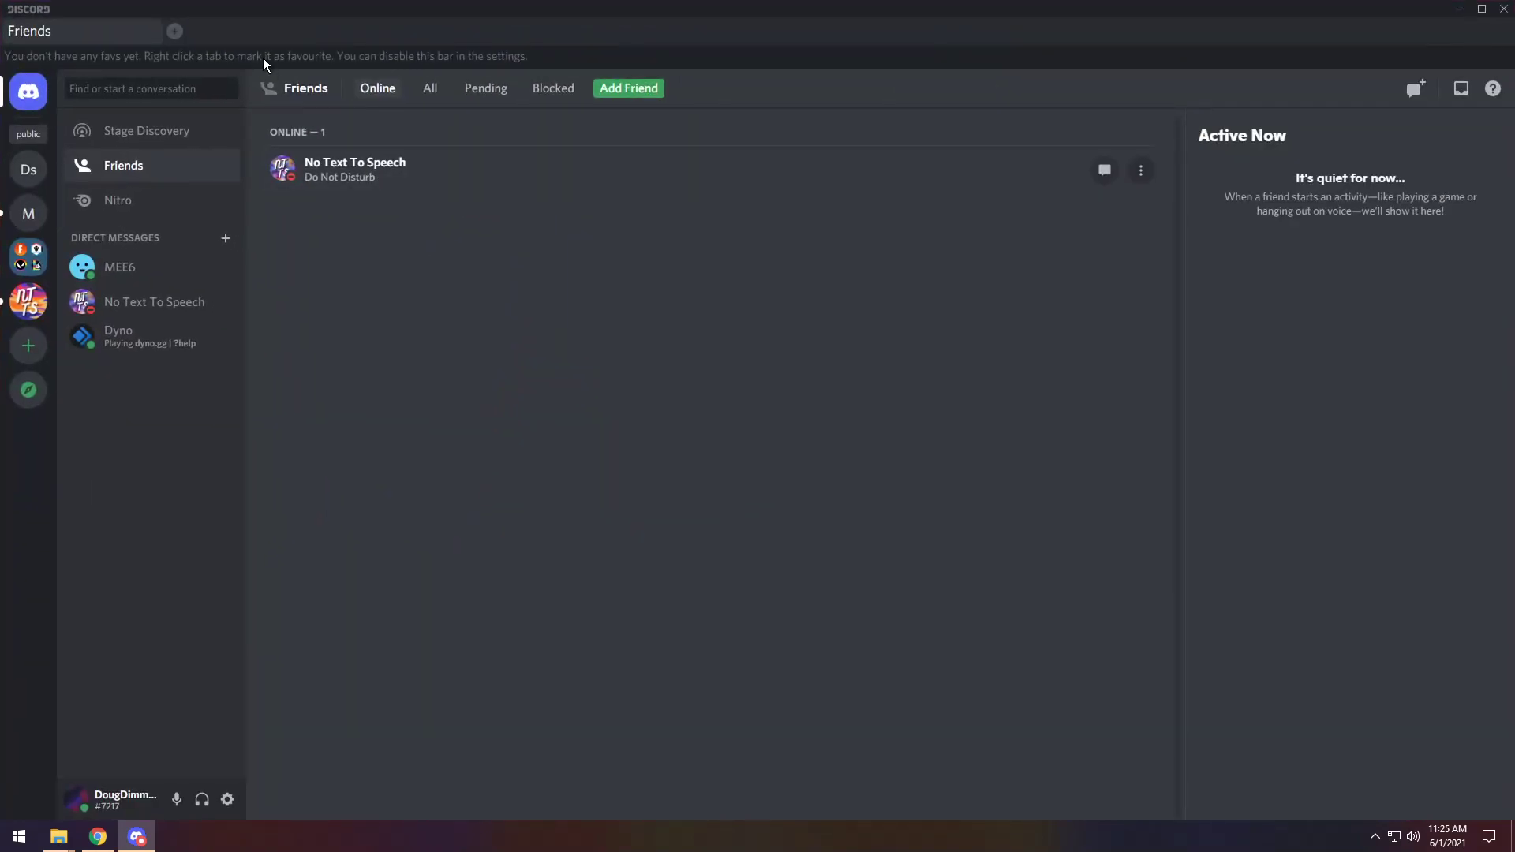
click(174, 31)
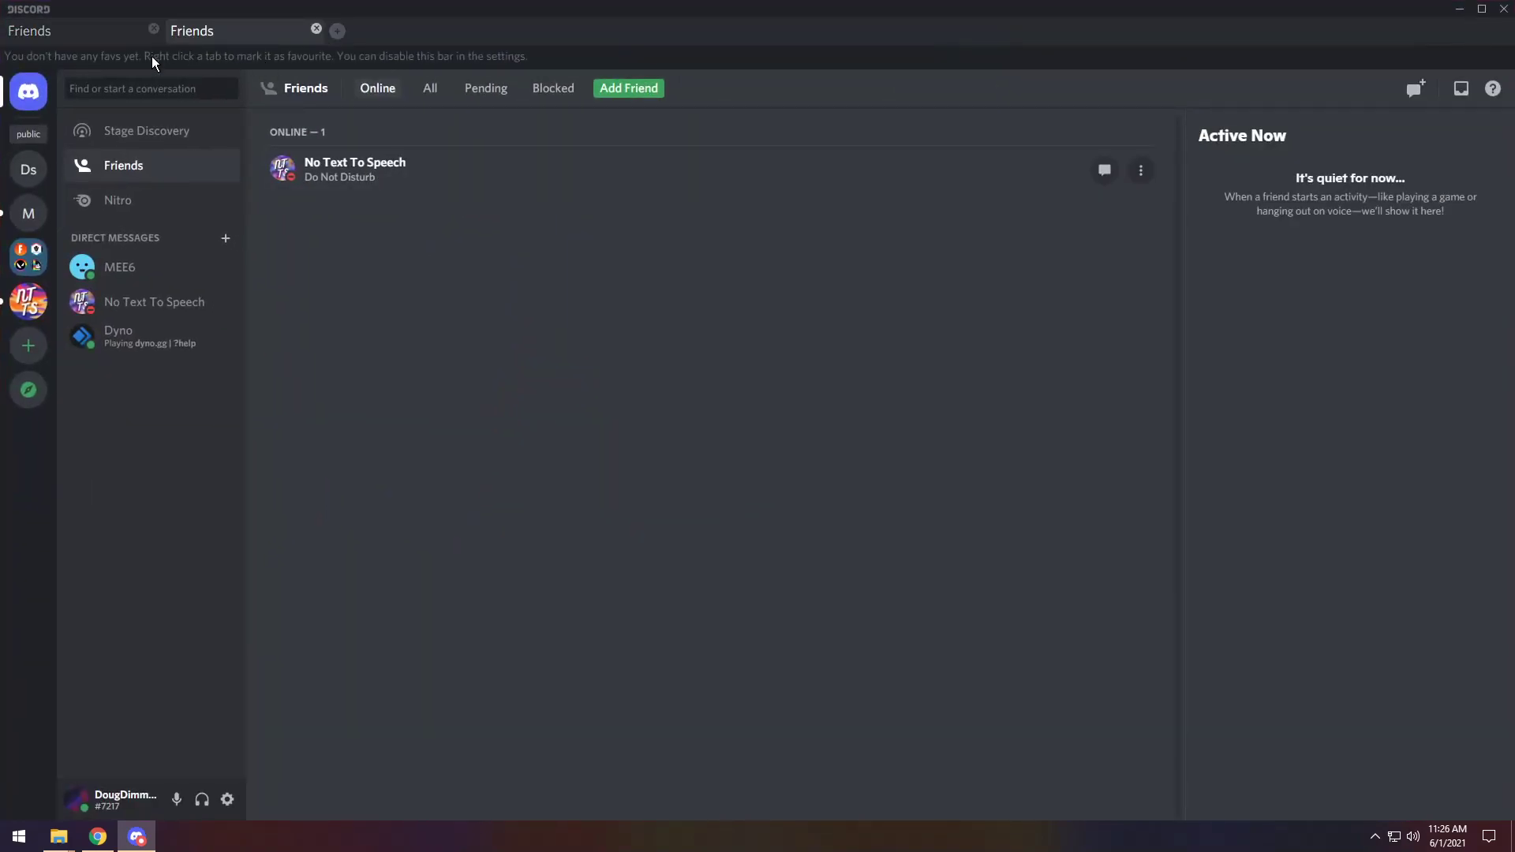
click(23, 180)
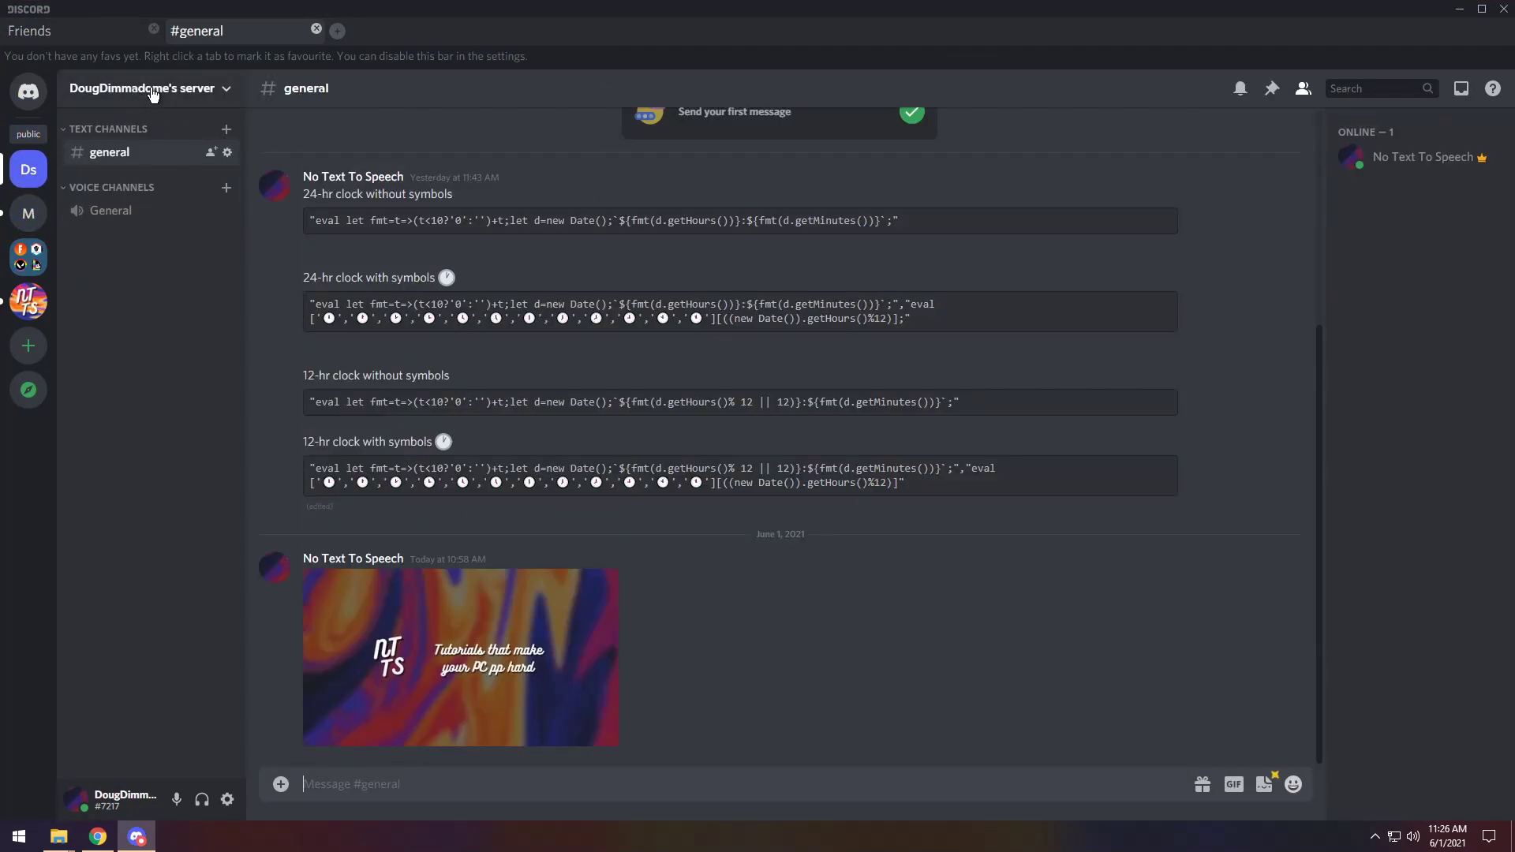
click(130, 36)
click(199, 28)
click(77, 38)
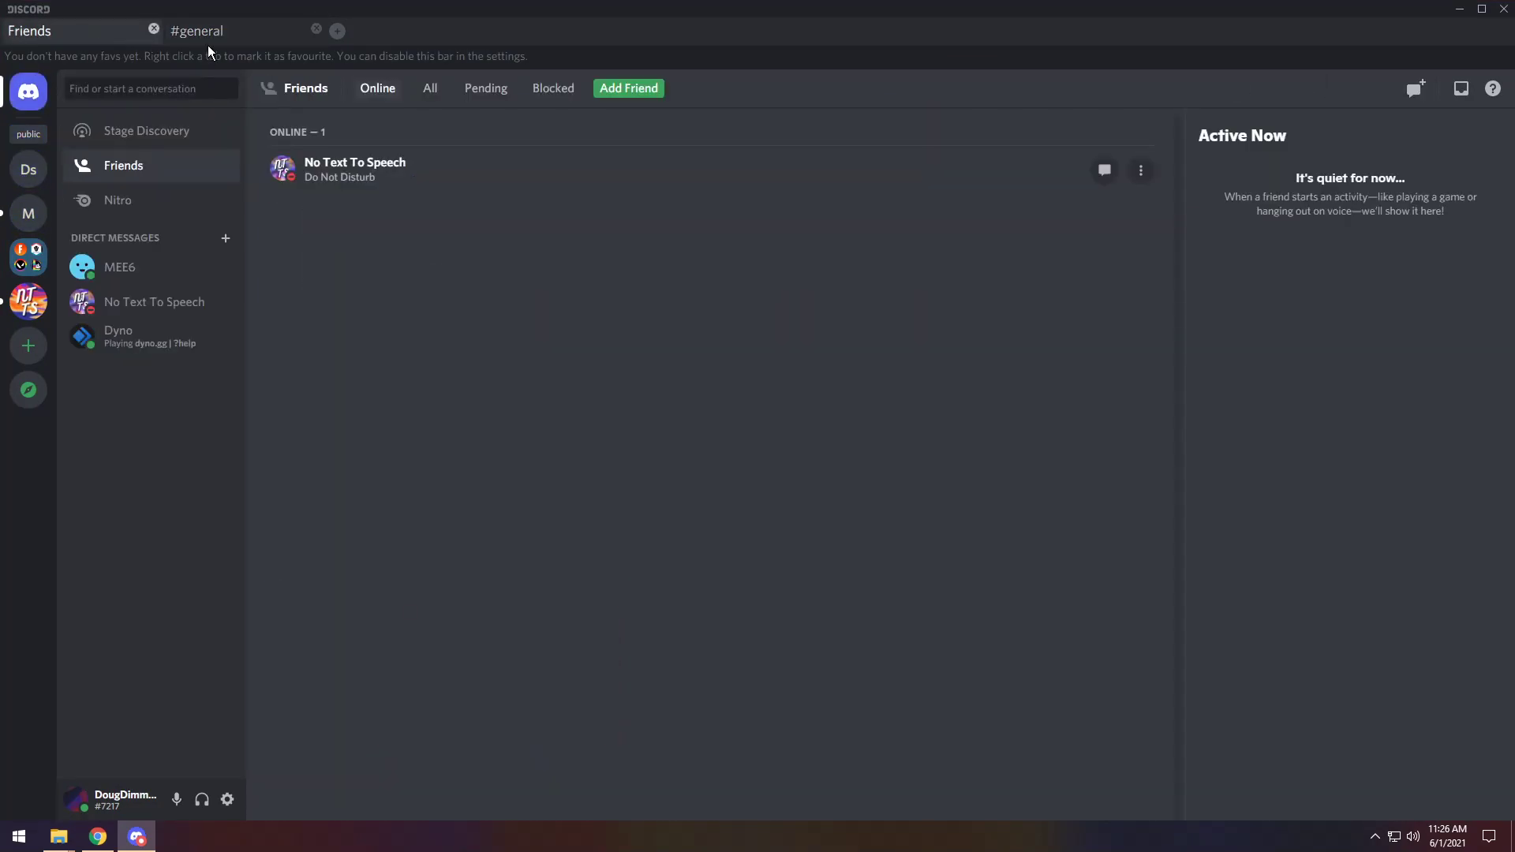
click(203, 43)
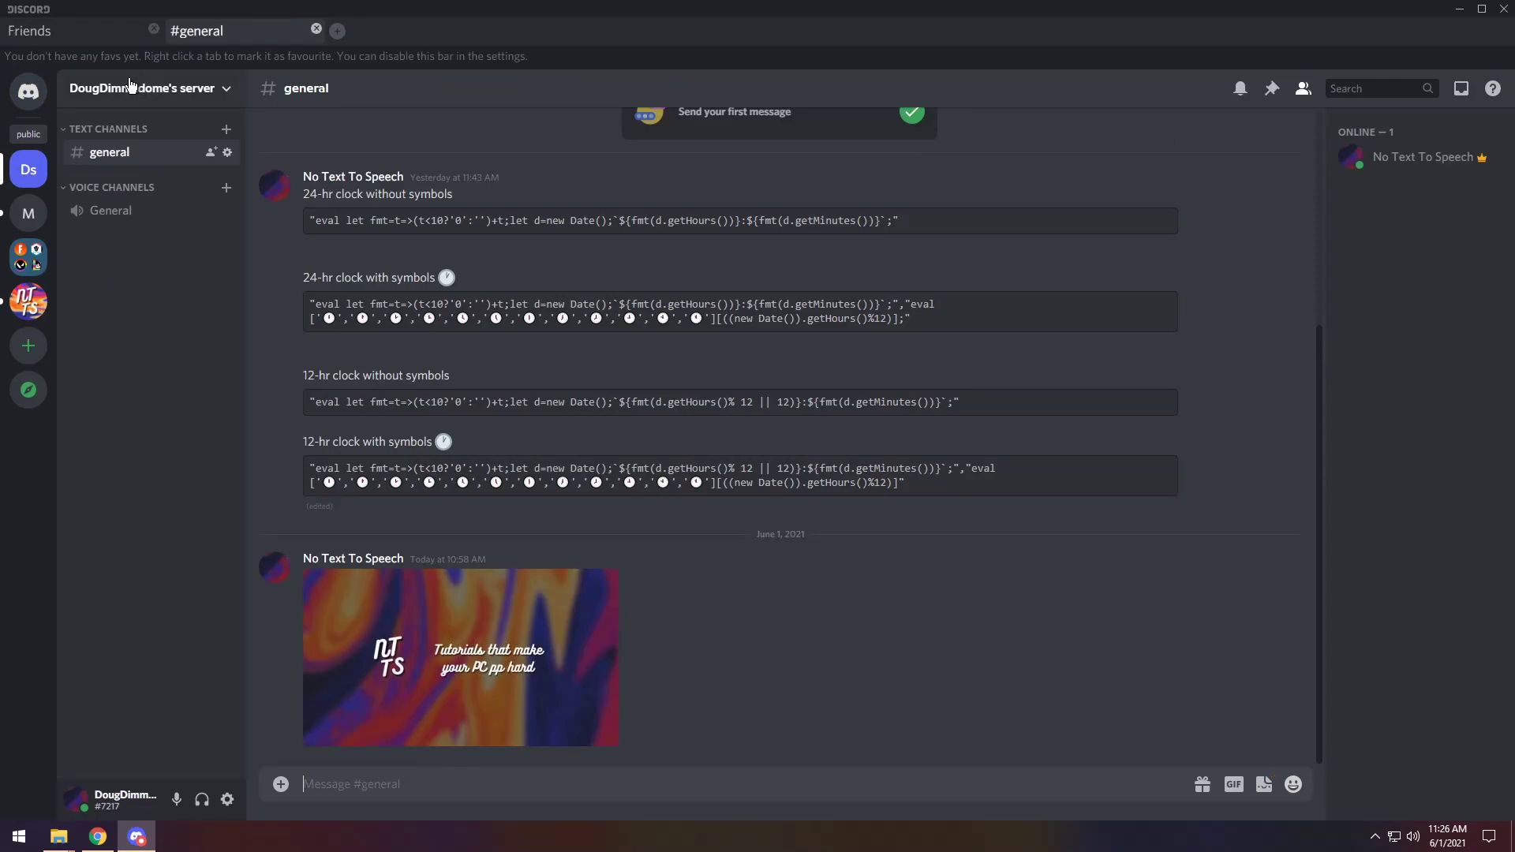
Add the #general tab to favourites and use that shortcut to return to #general
right_click(216, 30)
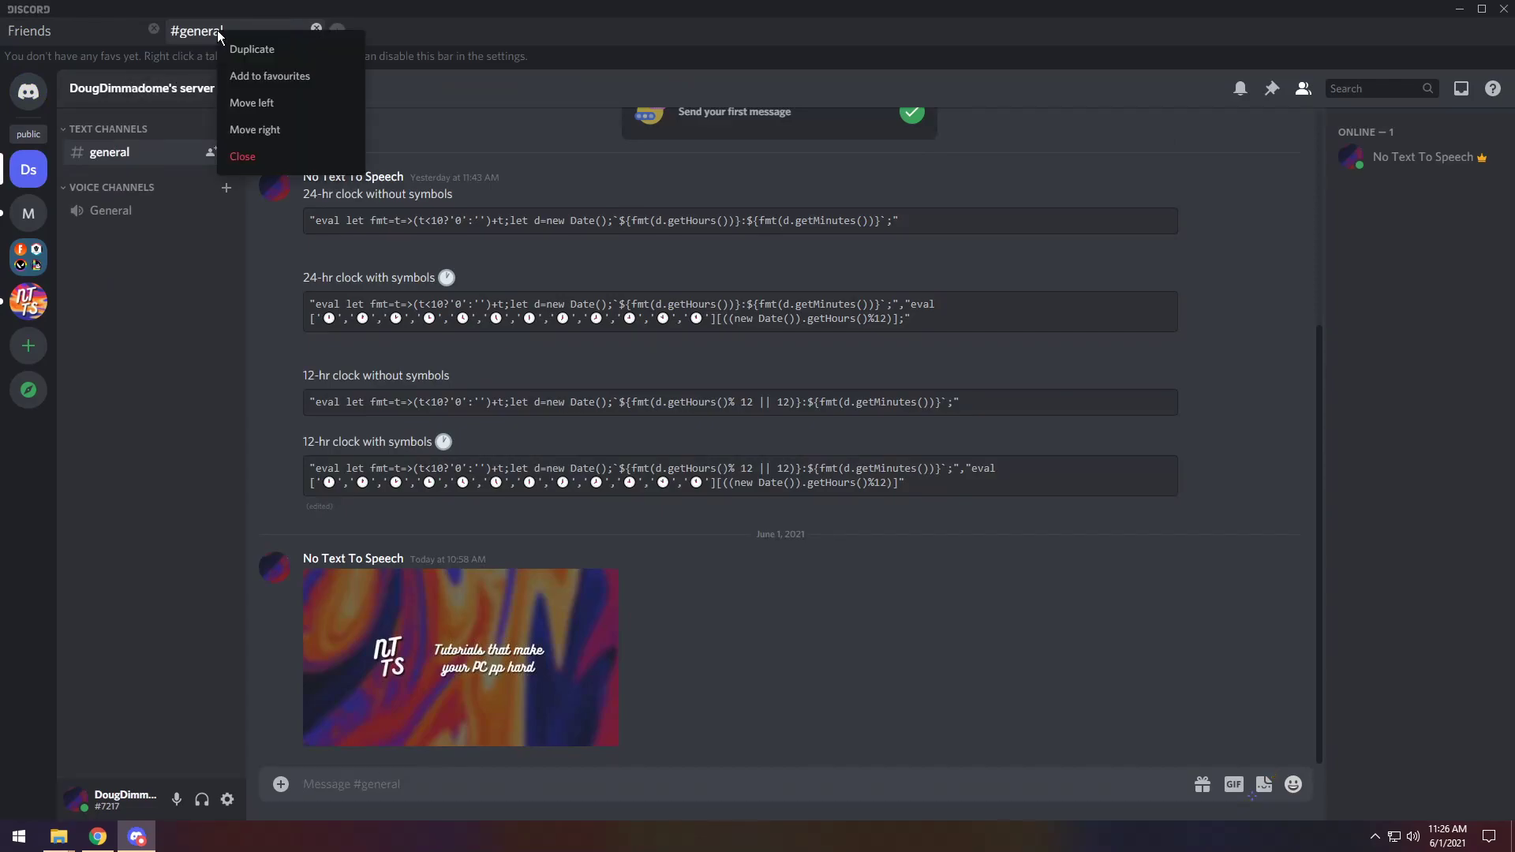
click(268, 76)
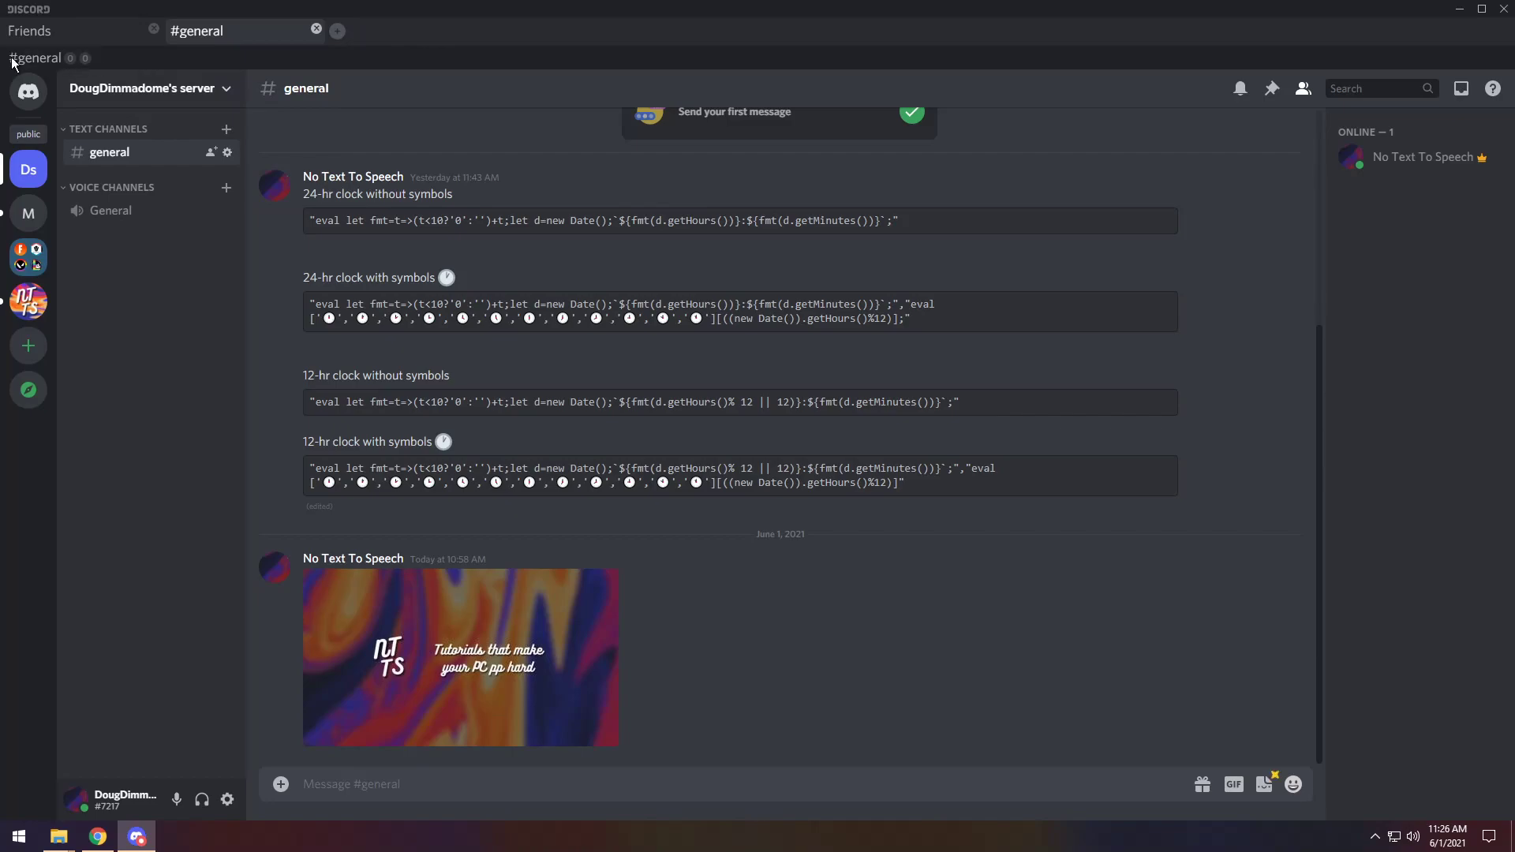
click(28, 91)
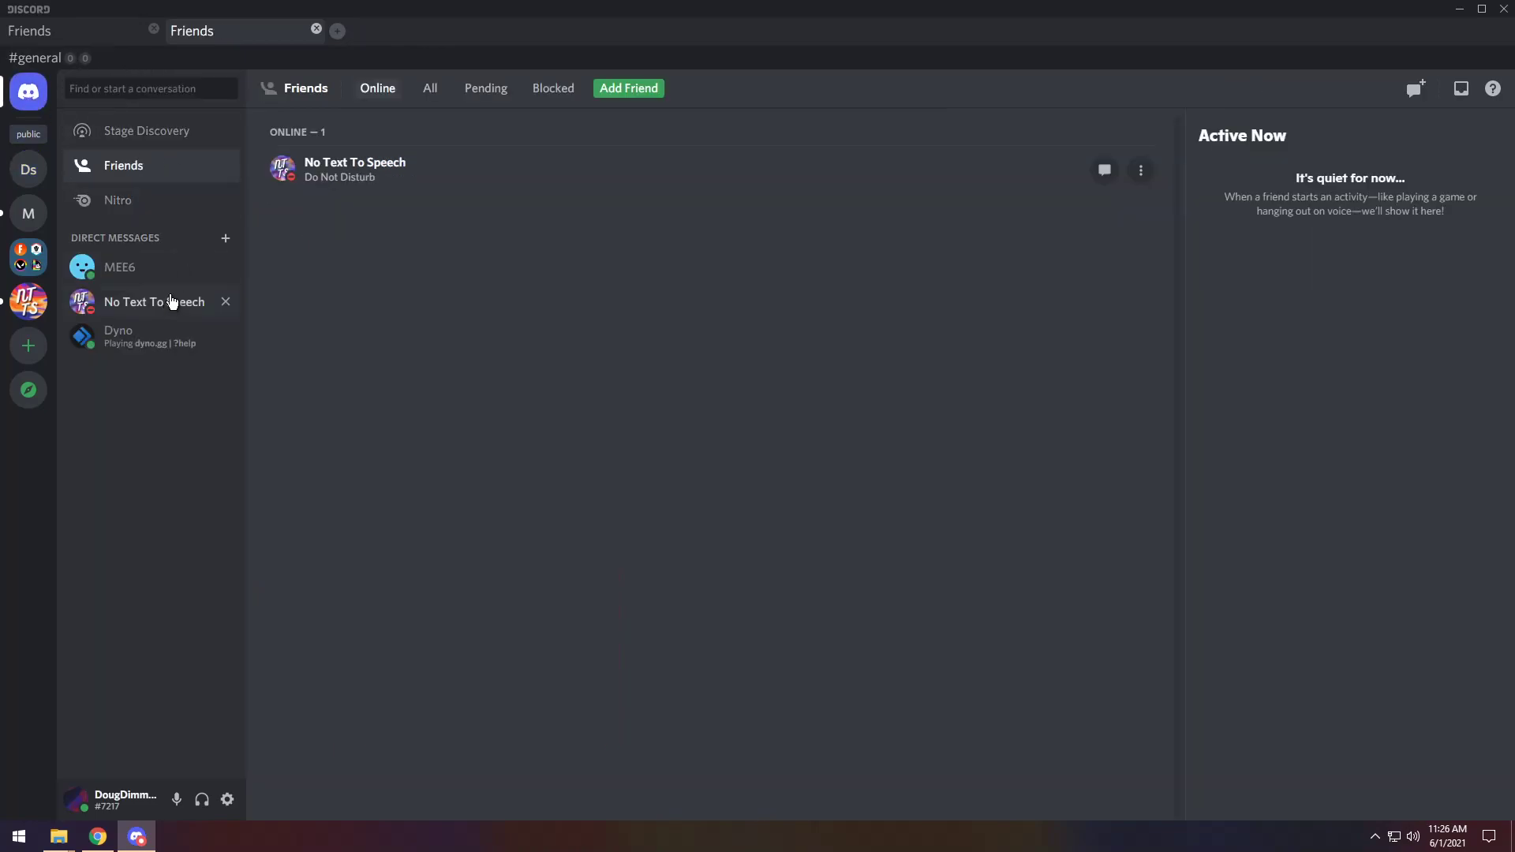
click(29, 301)
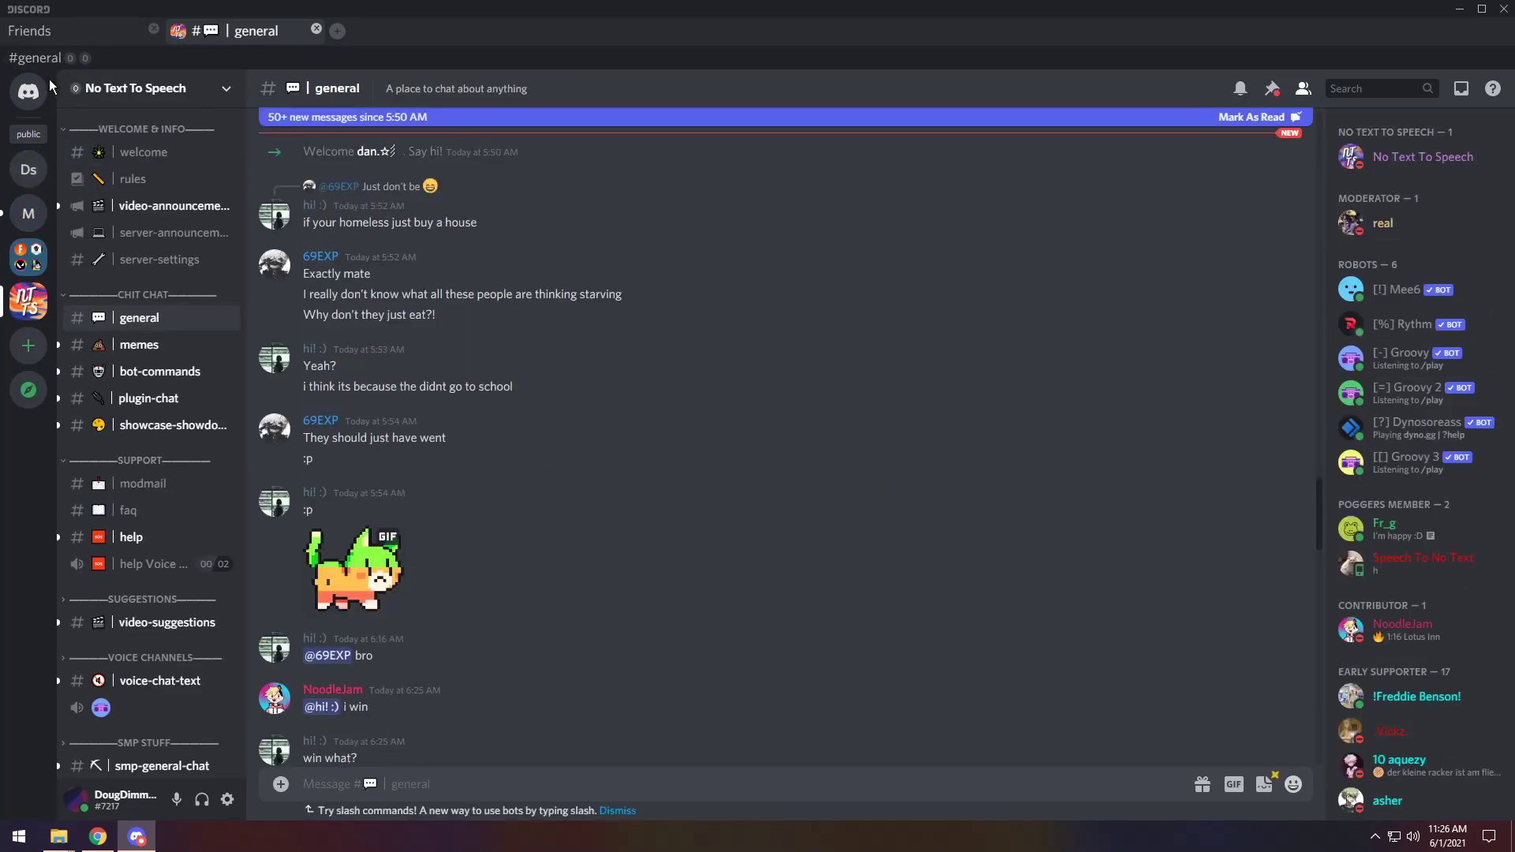
click(44, 60)
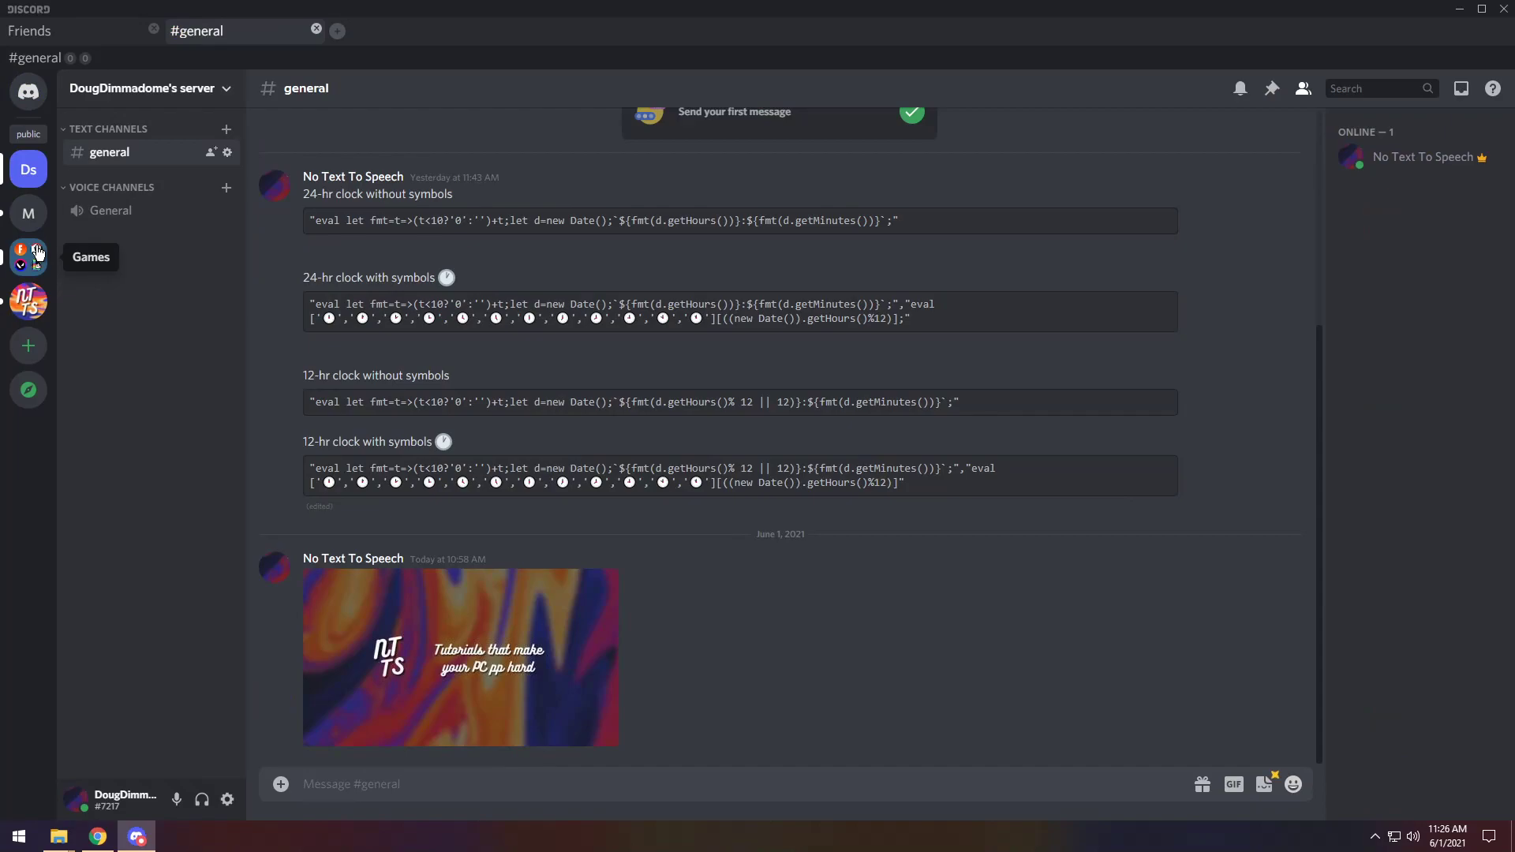
Go to BetterDiscord > Plugins in User Settings and open the ChannelTabs gear settings
click(233, 805)
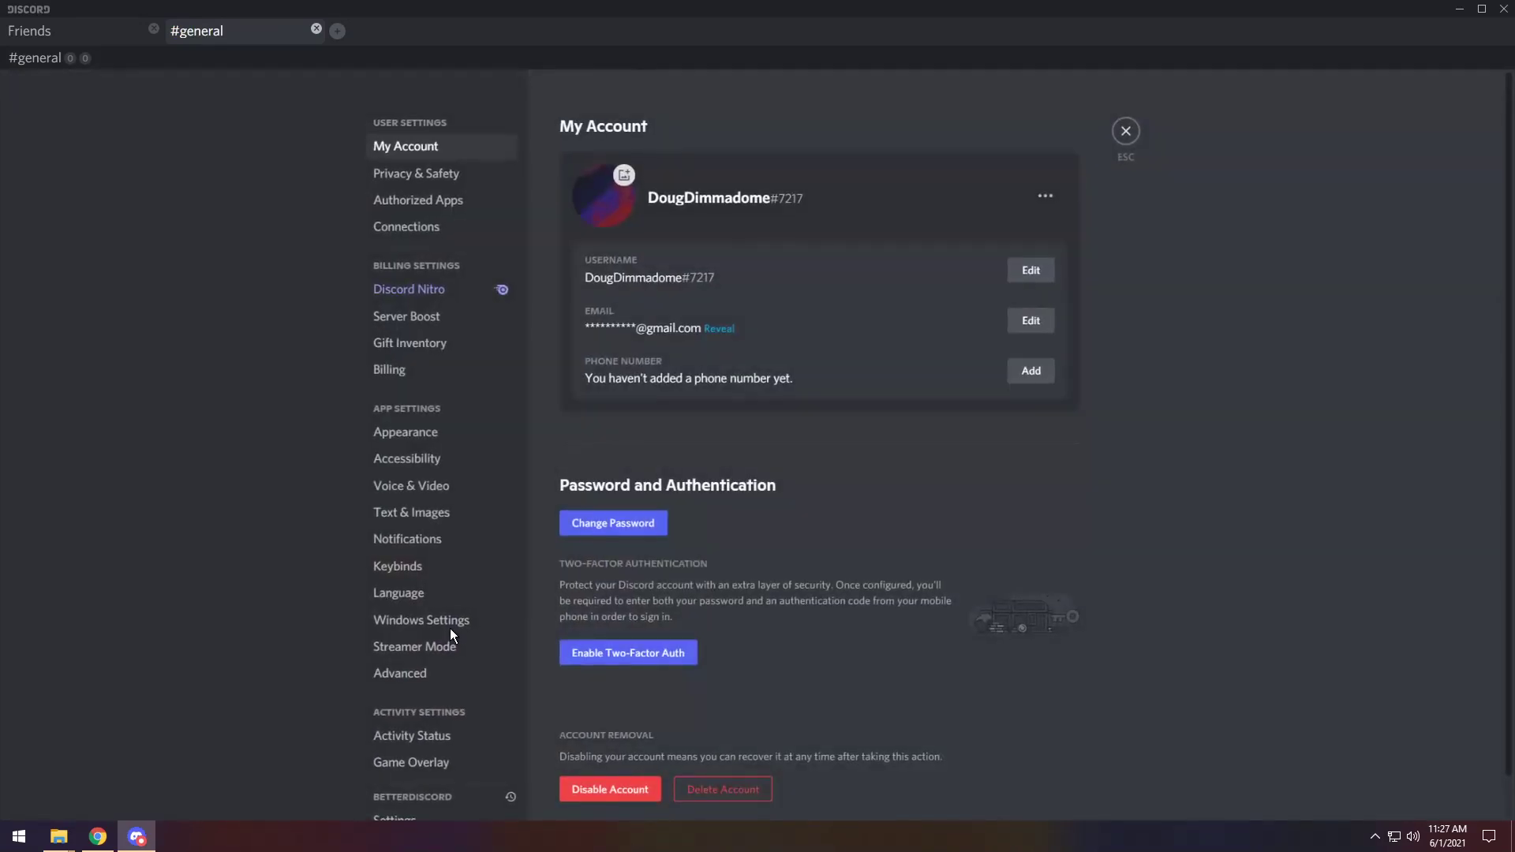
scroll(402, 623, down, 5)
click(395, 521)
scroll(906, 423, down, 8)
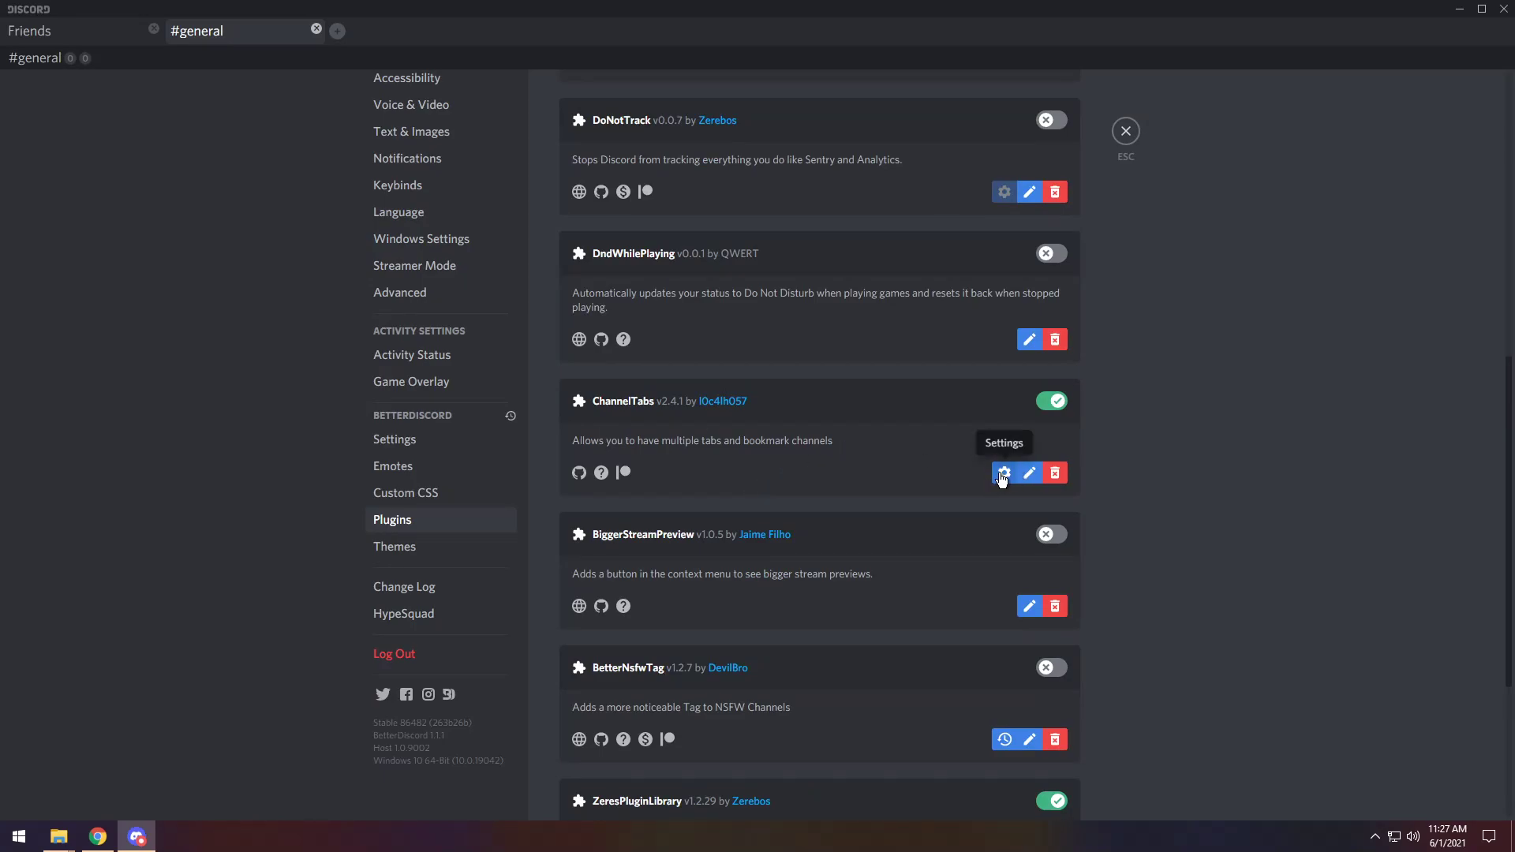
click(1002, 473)
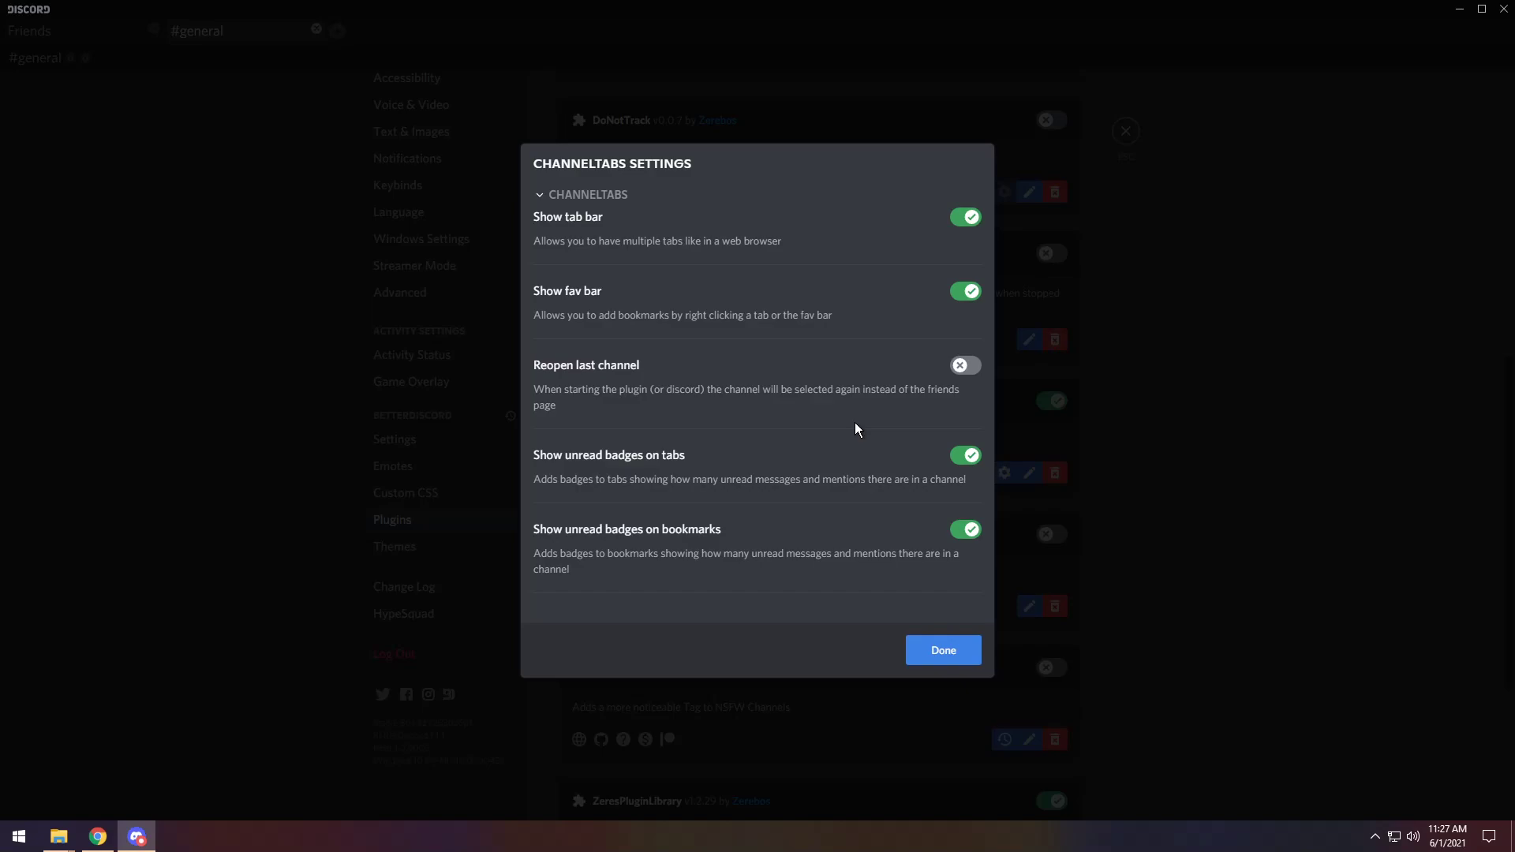
Enable DoNotTrack and confirm its settings with Stop Process Monitor left on
key(Escape)
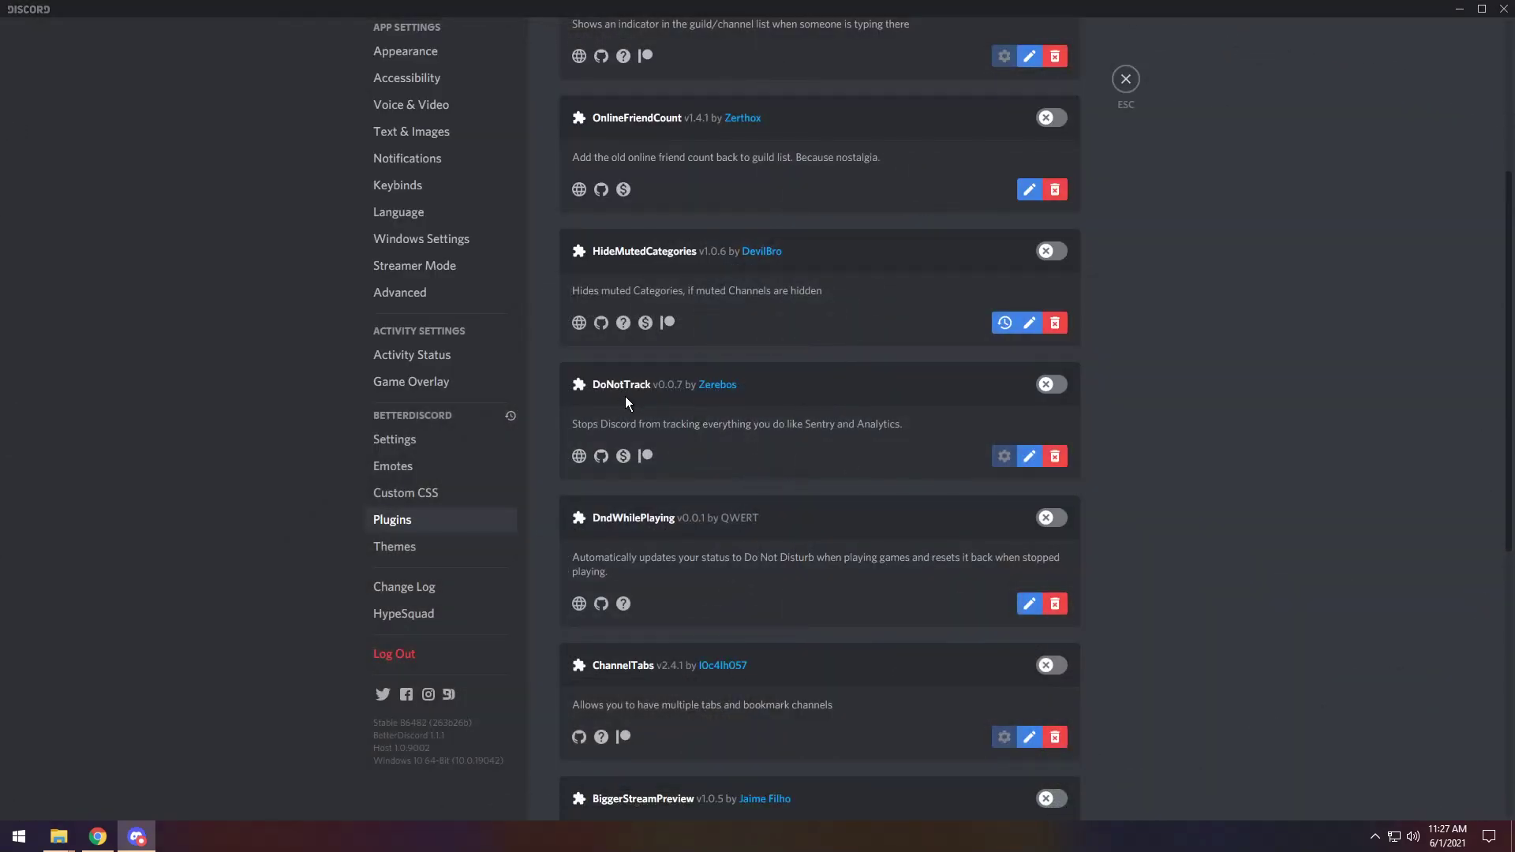
click(1050, 385)
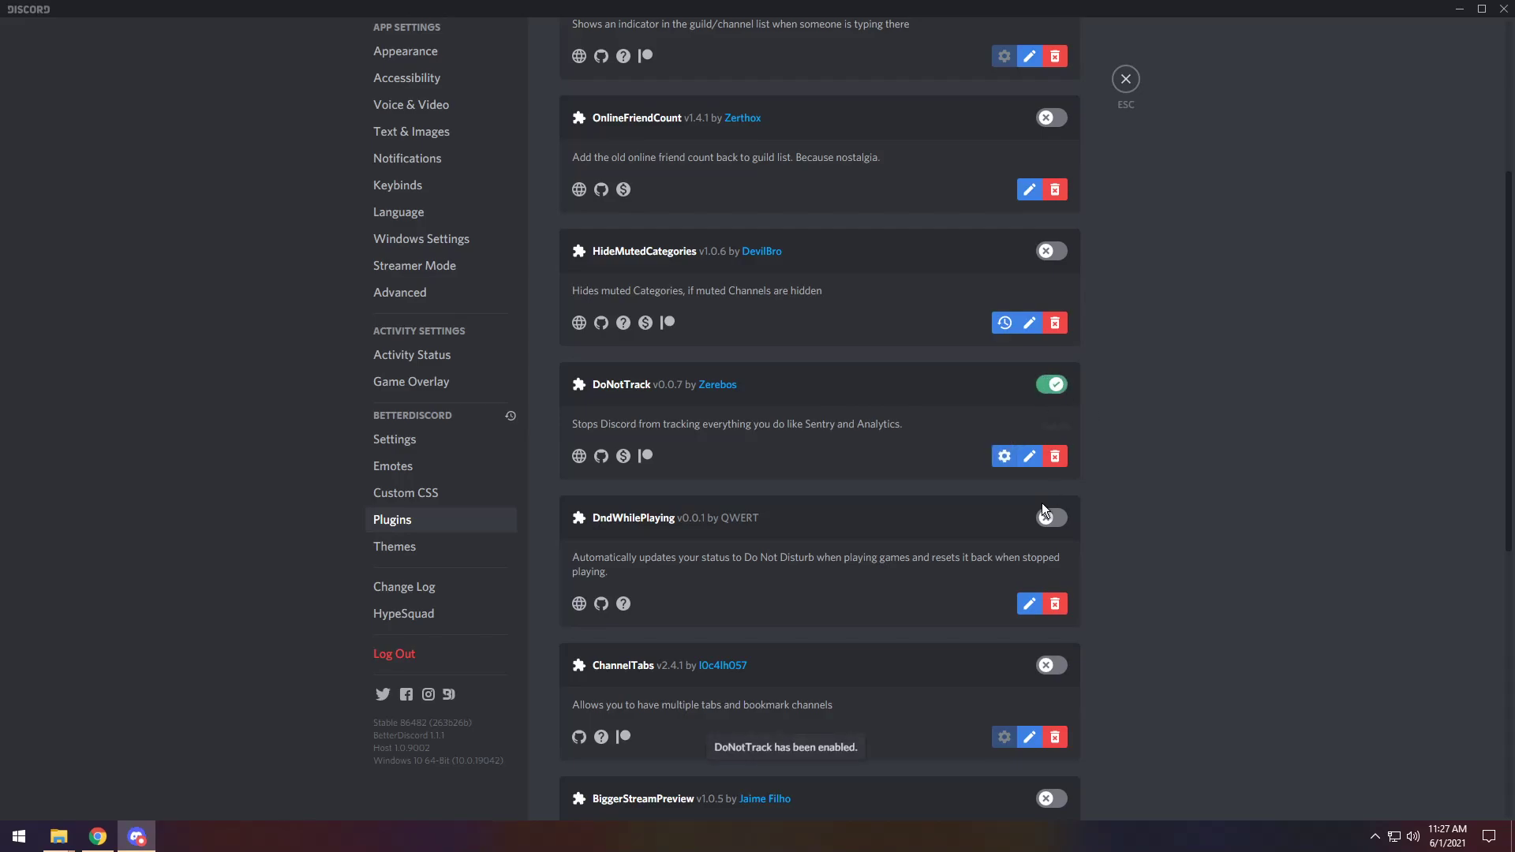
click(1002, 459)
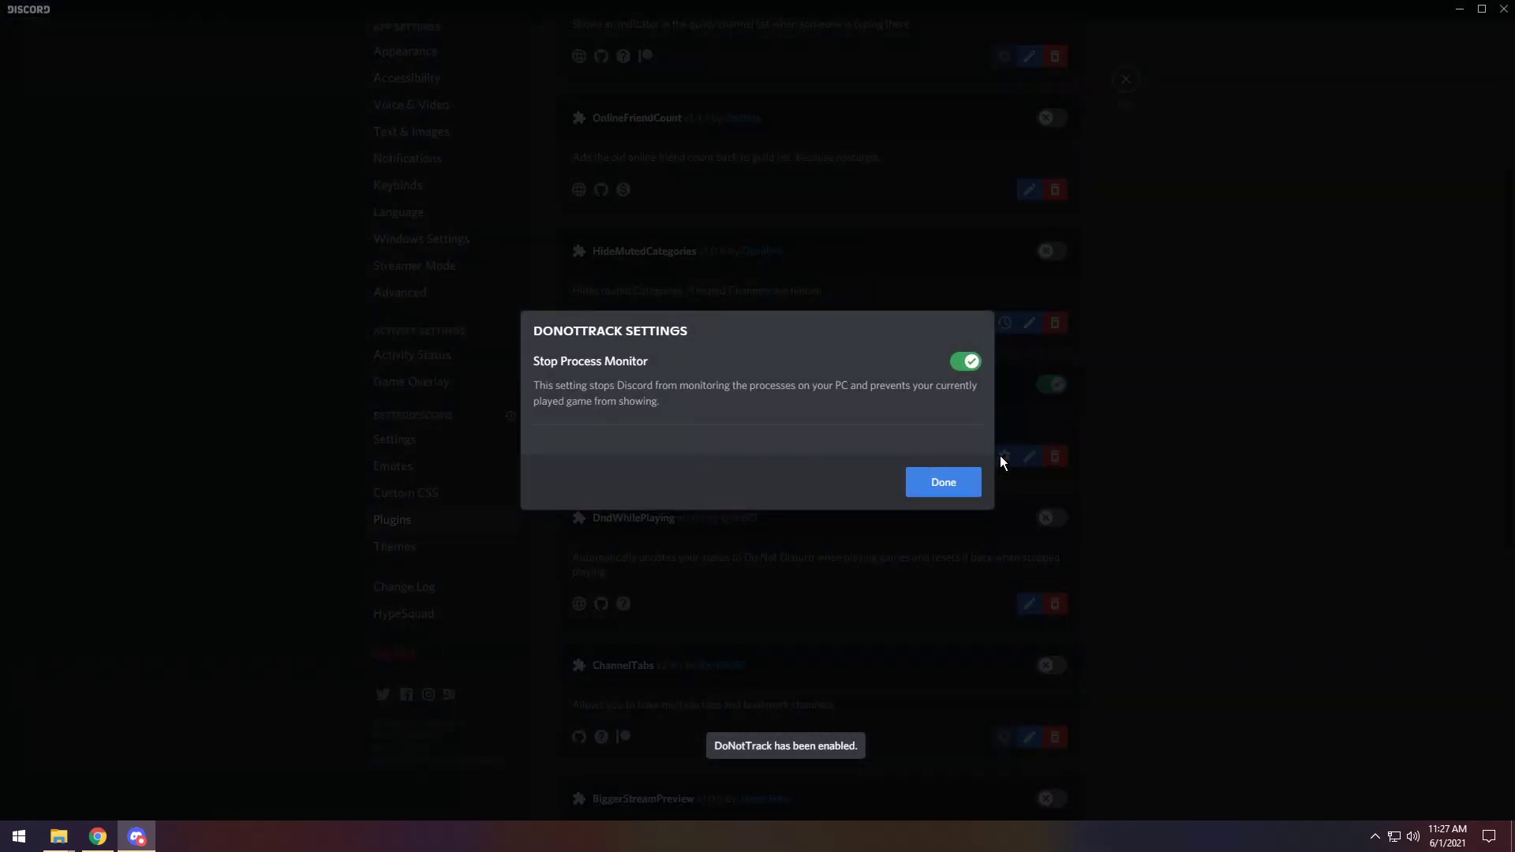
click(949, 484)
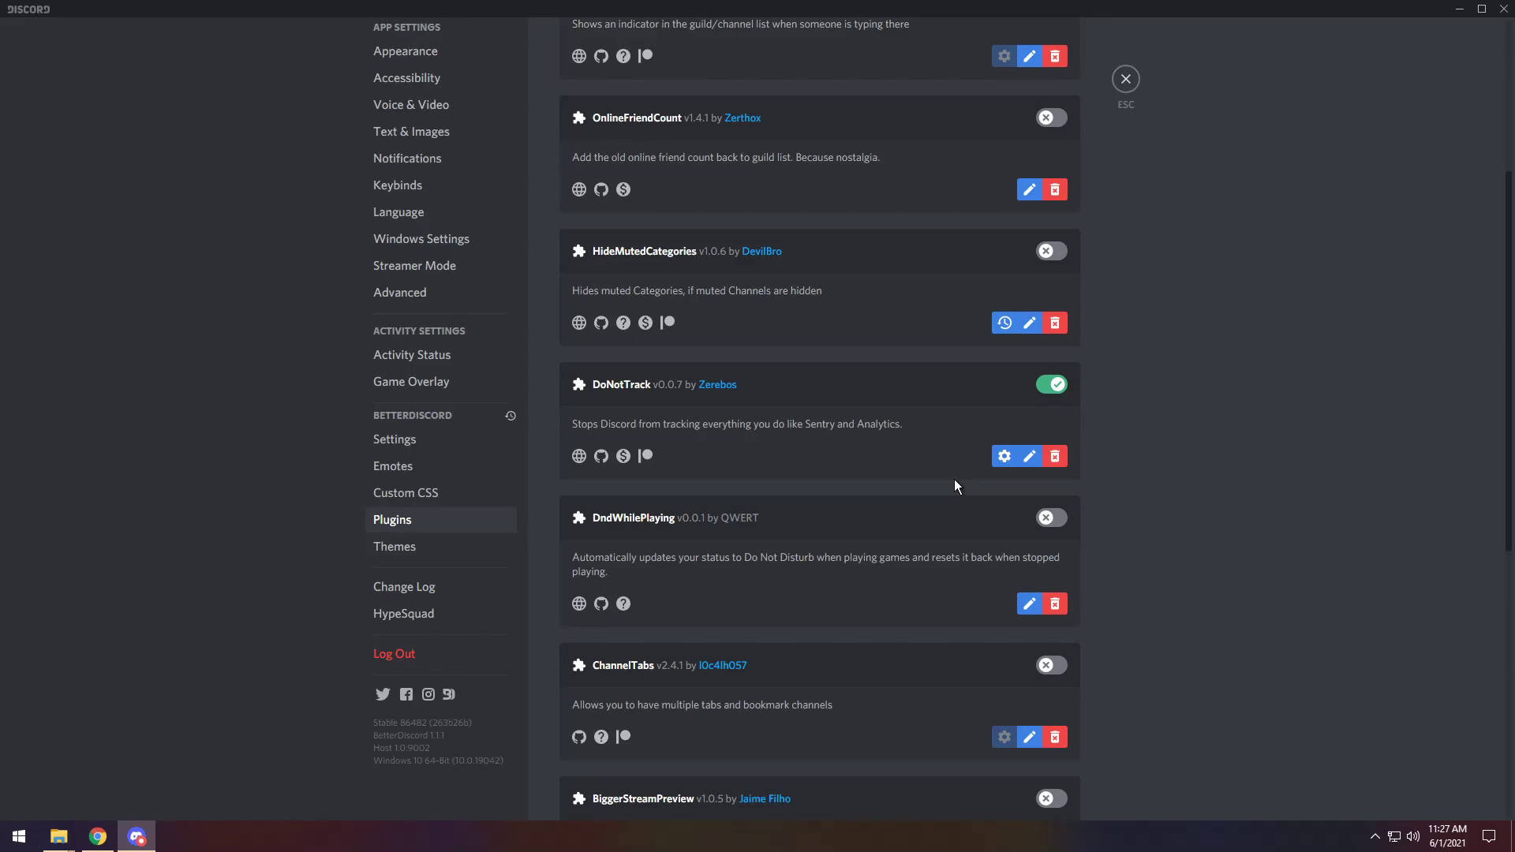
Disable DoNotTrack, enable OnlineFriendCount, and open the friends list from the 1 ONLINE counter
click(1051, 385)
scroll(798, 440, up, 3)
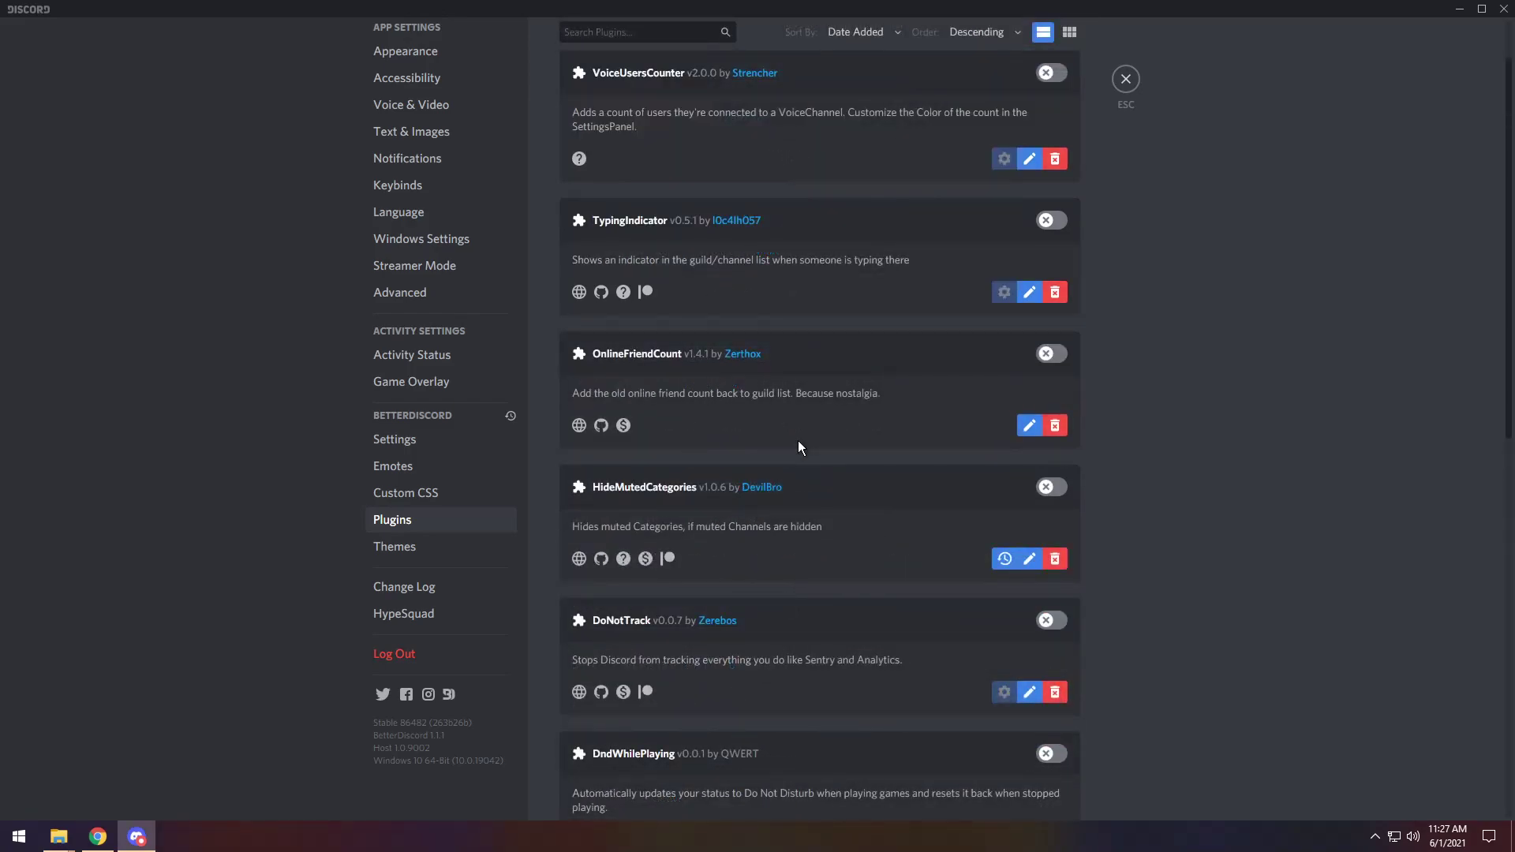
click(1049, 353)
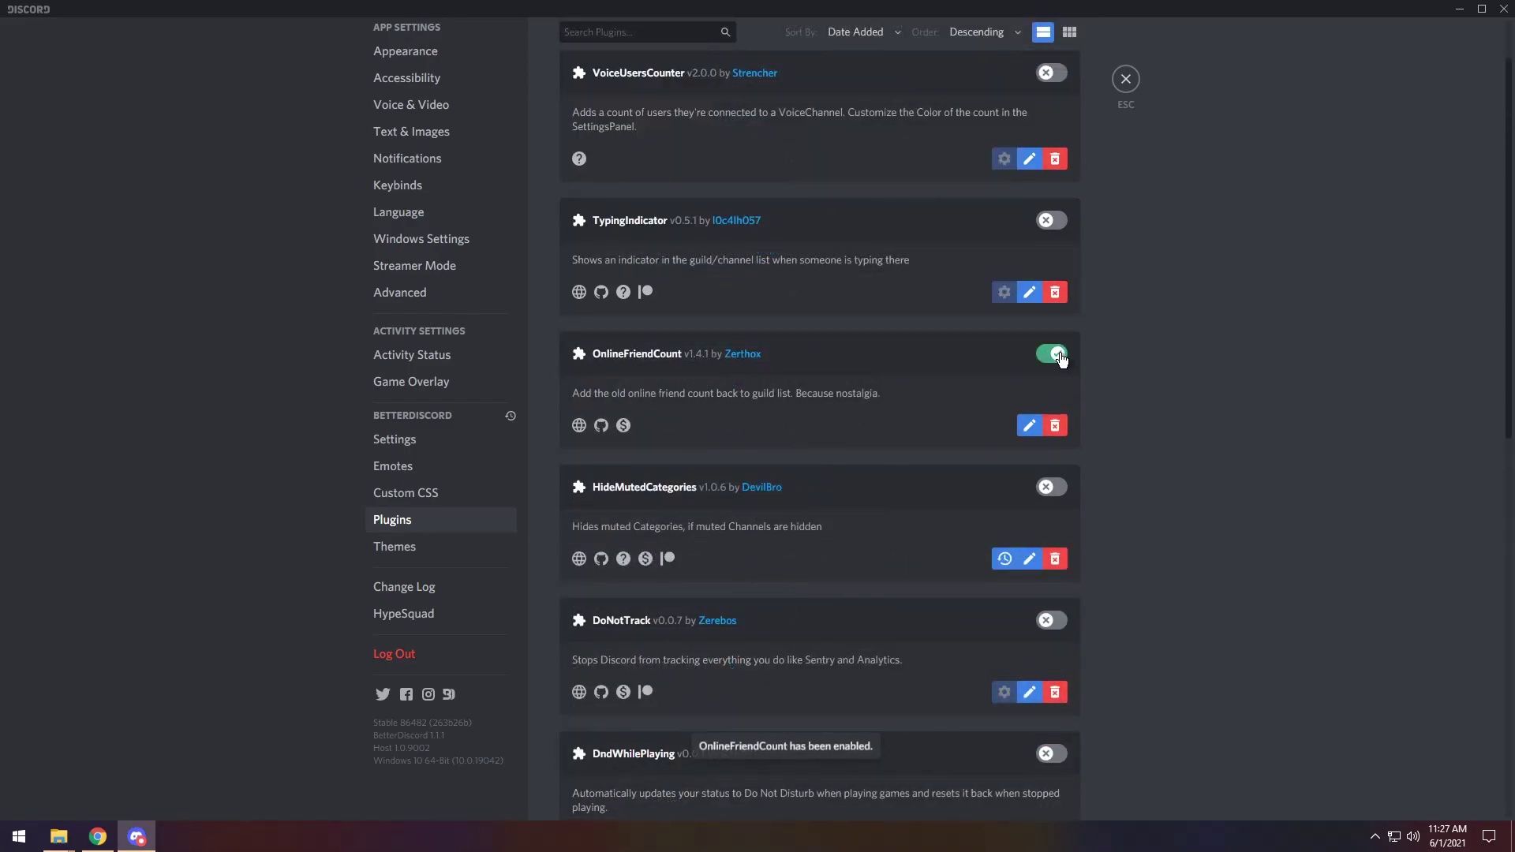
click(1126, 79)
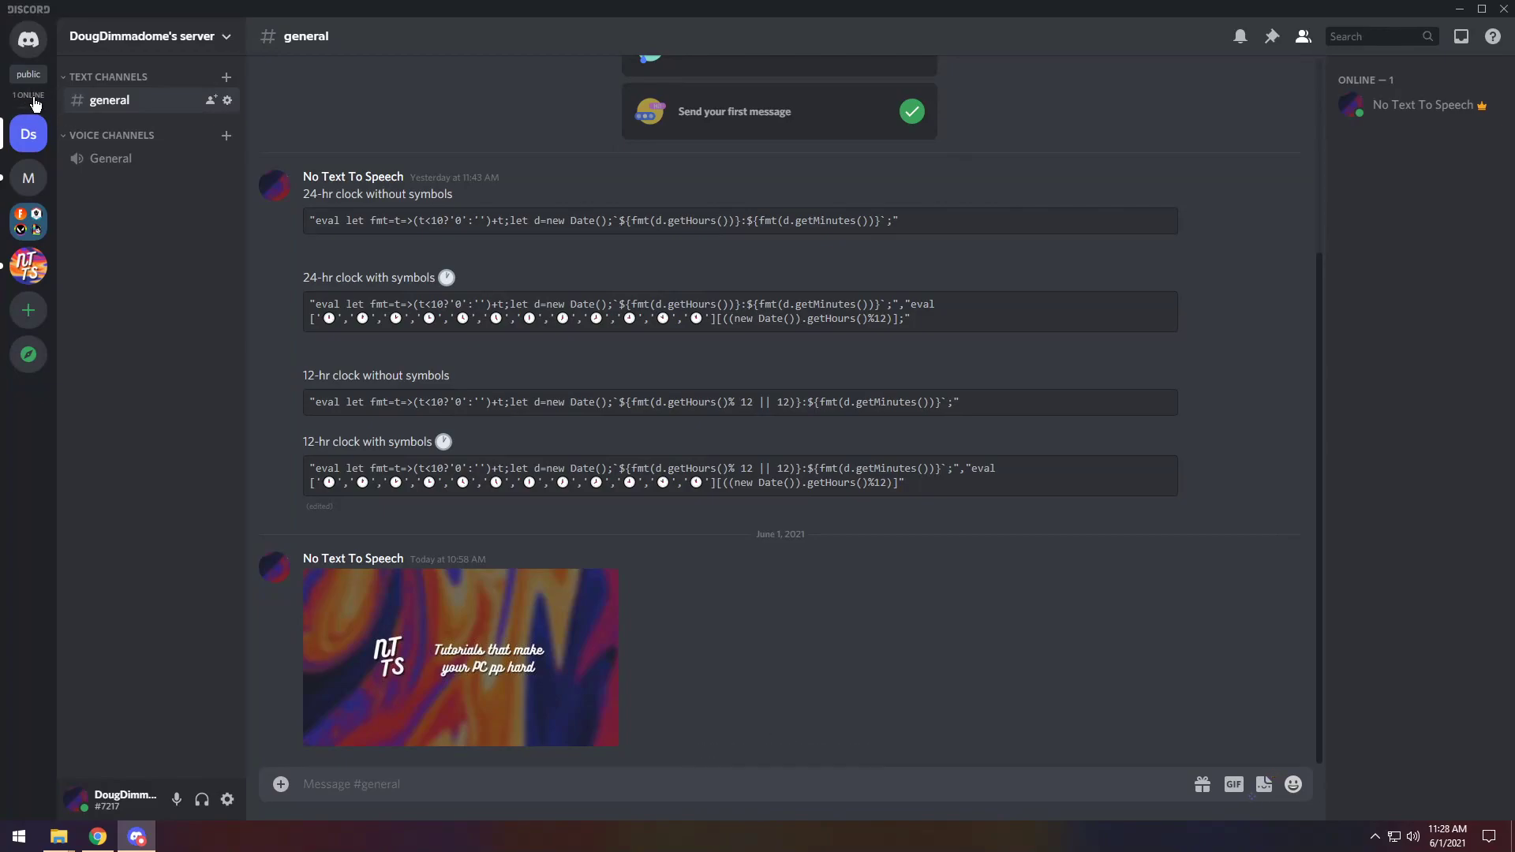
click(31, 95)
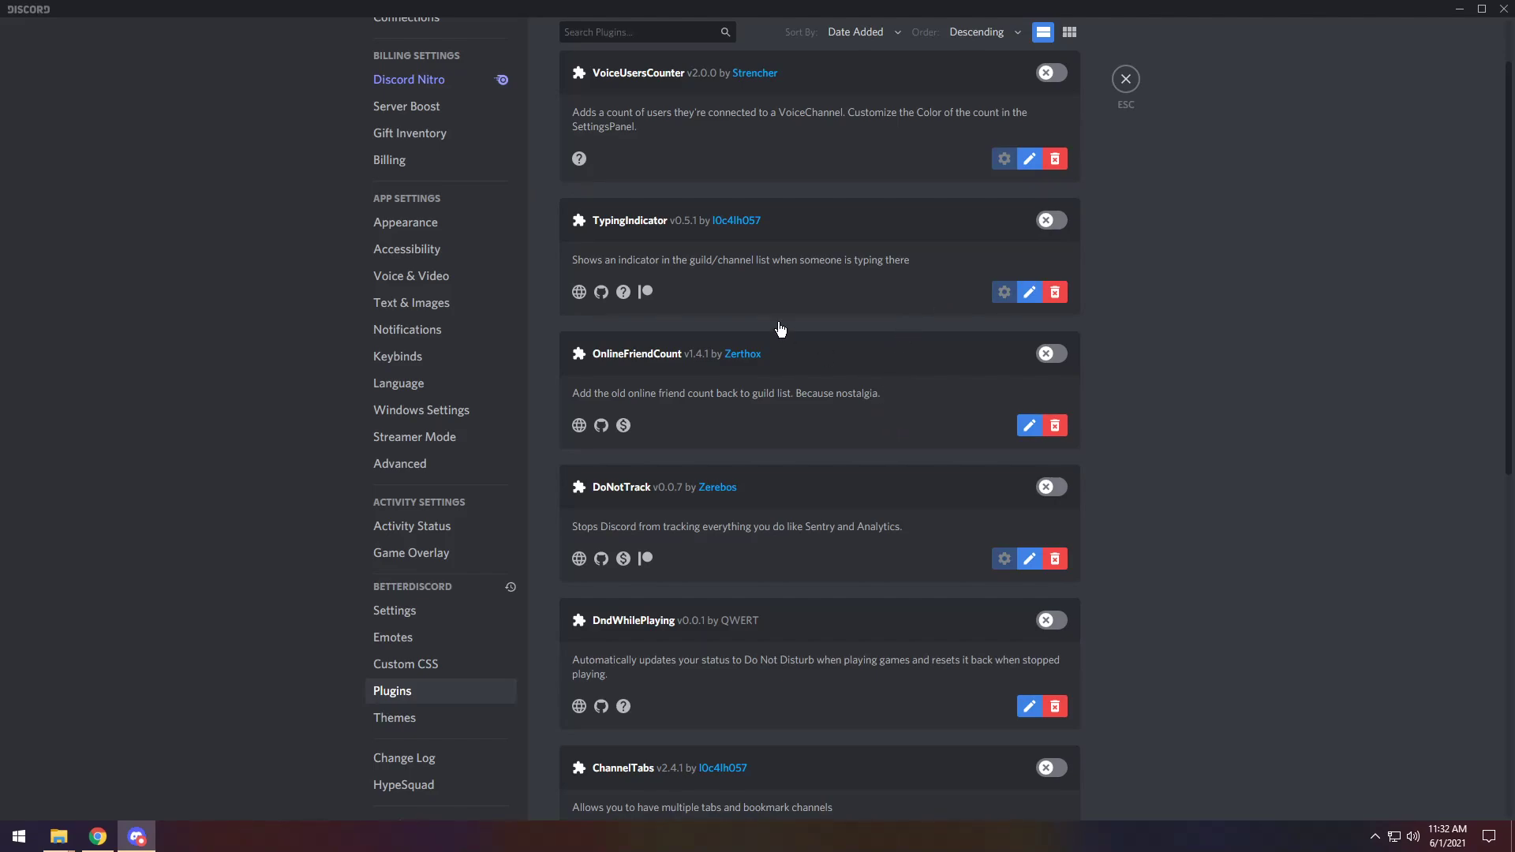
Enable TypingIndicator with its Include muted channels/guilds option turned on
scroll(1116, 234, up, 2)
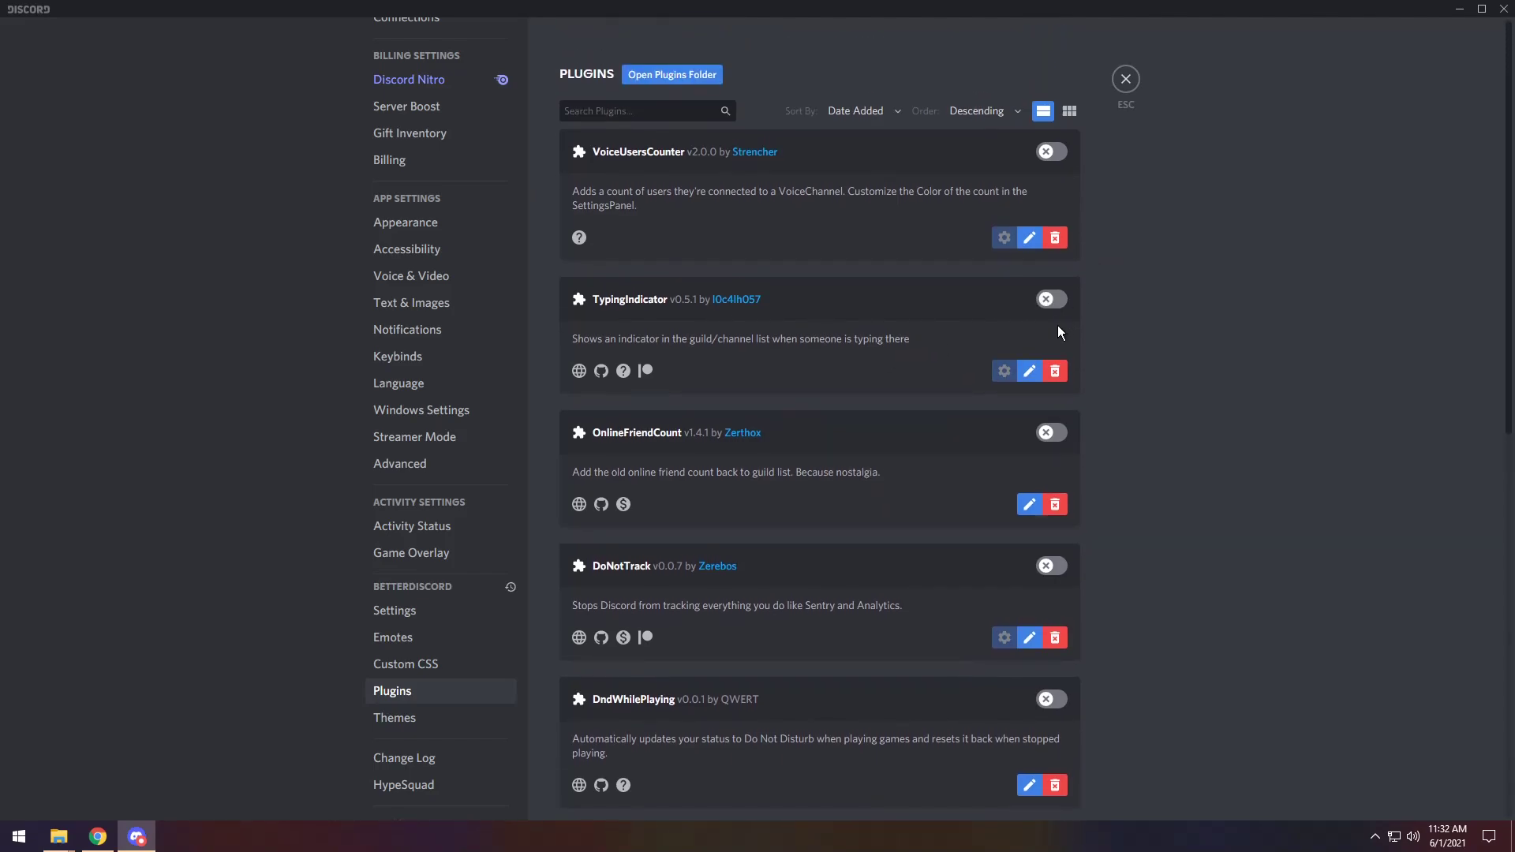
click(1050, 301)
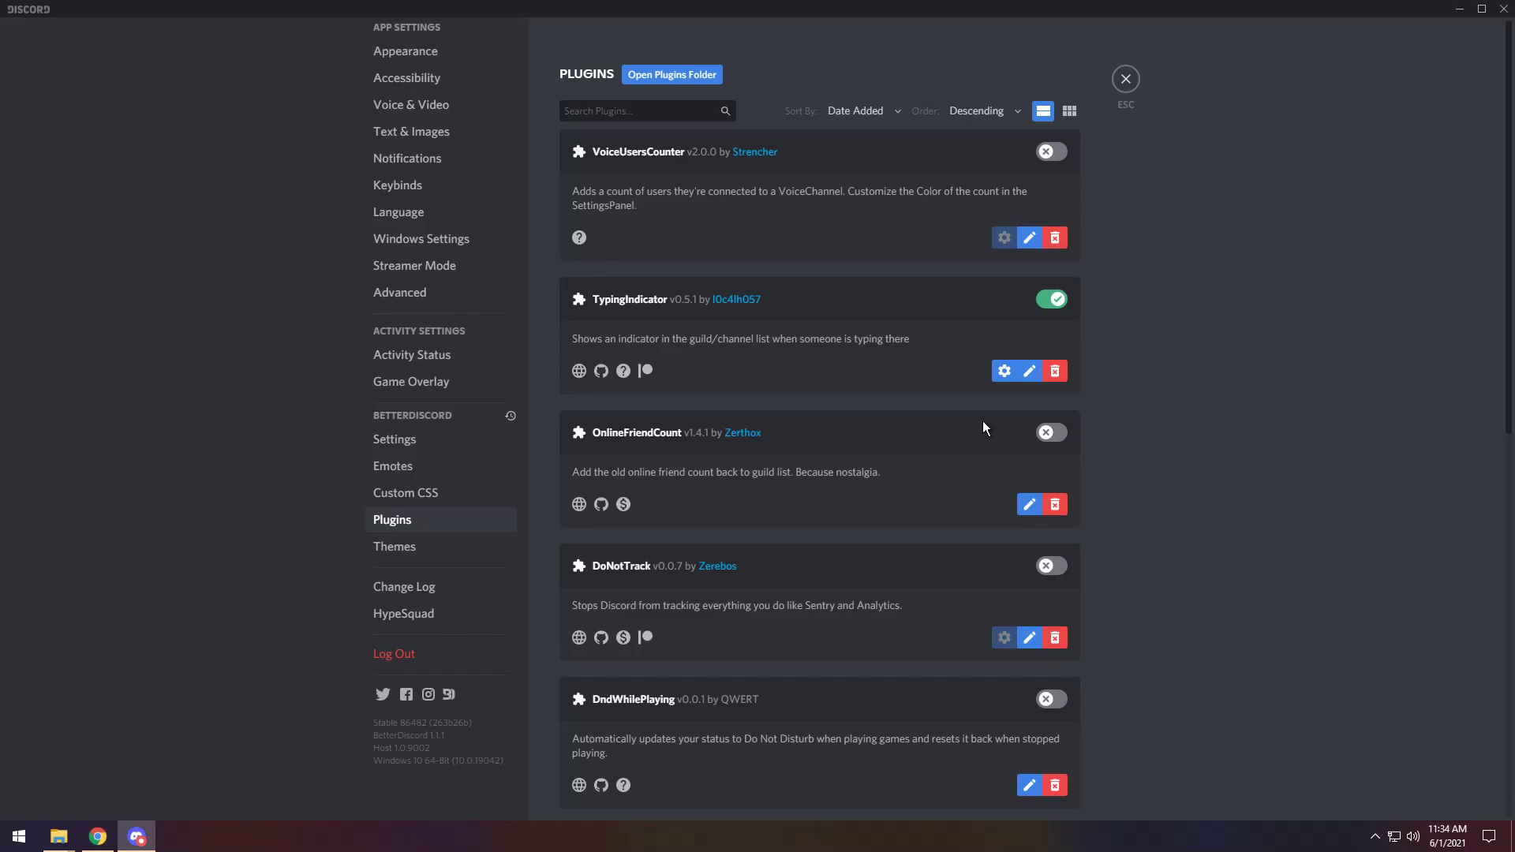
click(1004, 371)
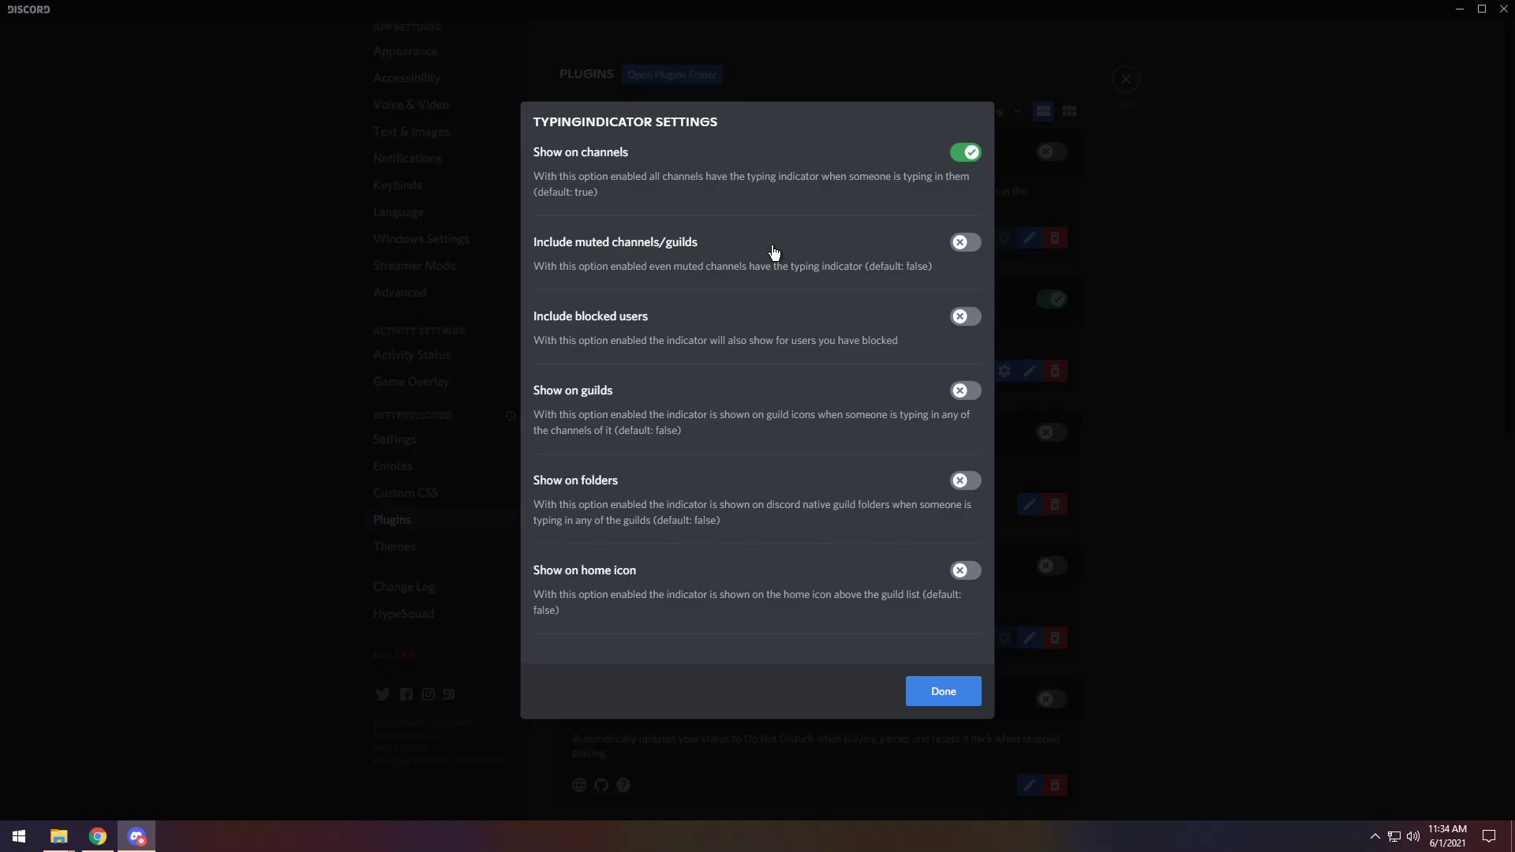
click(963, 242)
click(939, 697)
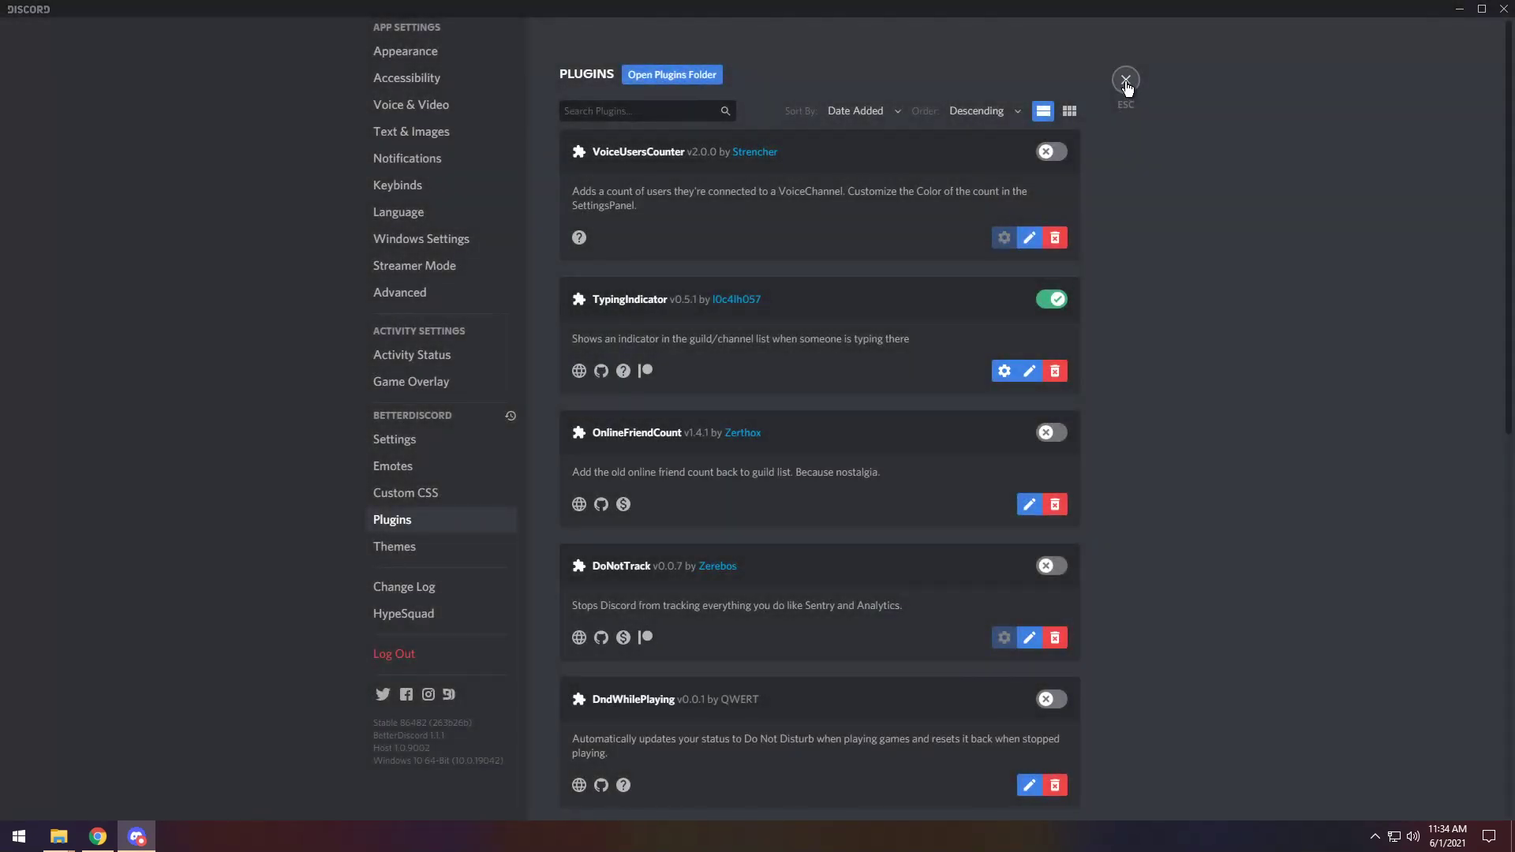
Check the typing indicator in the Official Fortnite and Rainbow 6 servers
click(1126, 79)
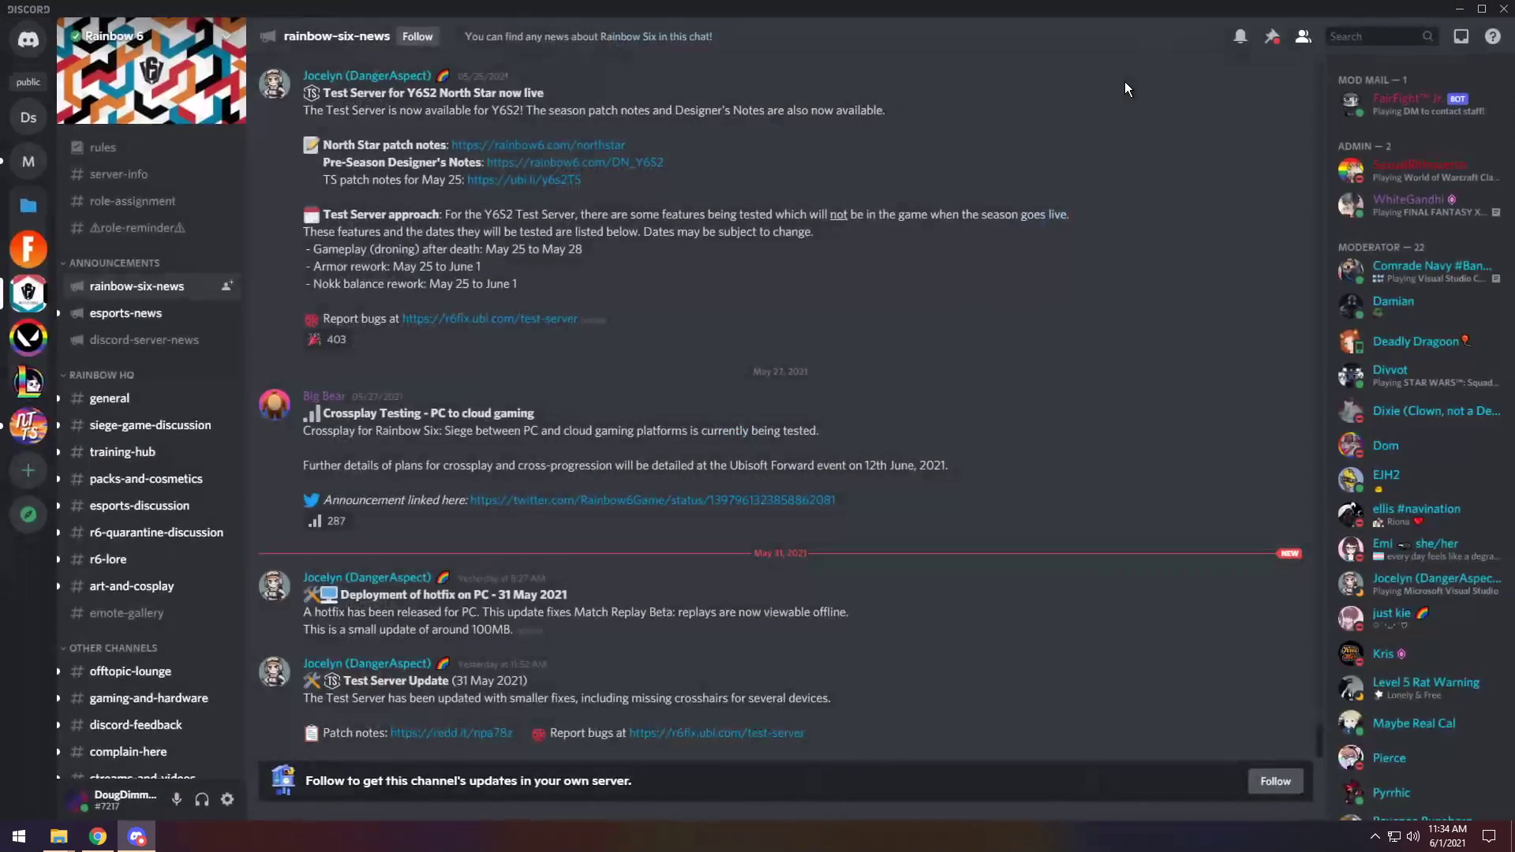
click(27, 260)
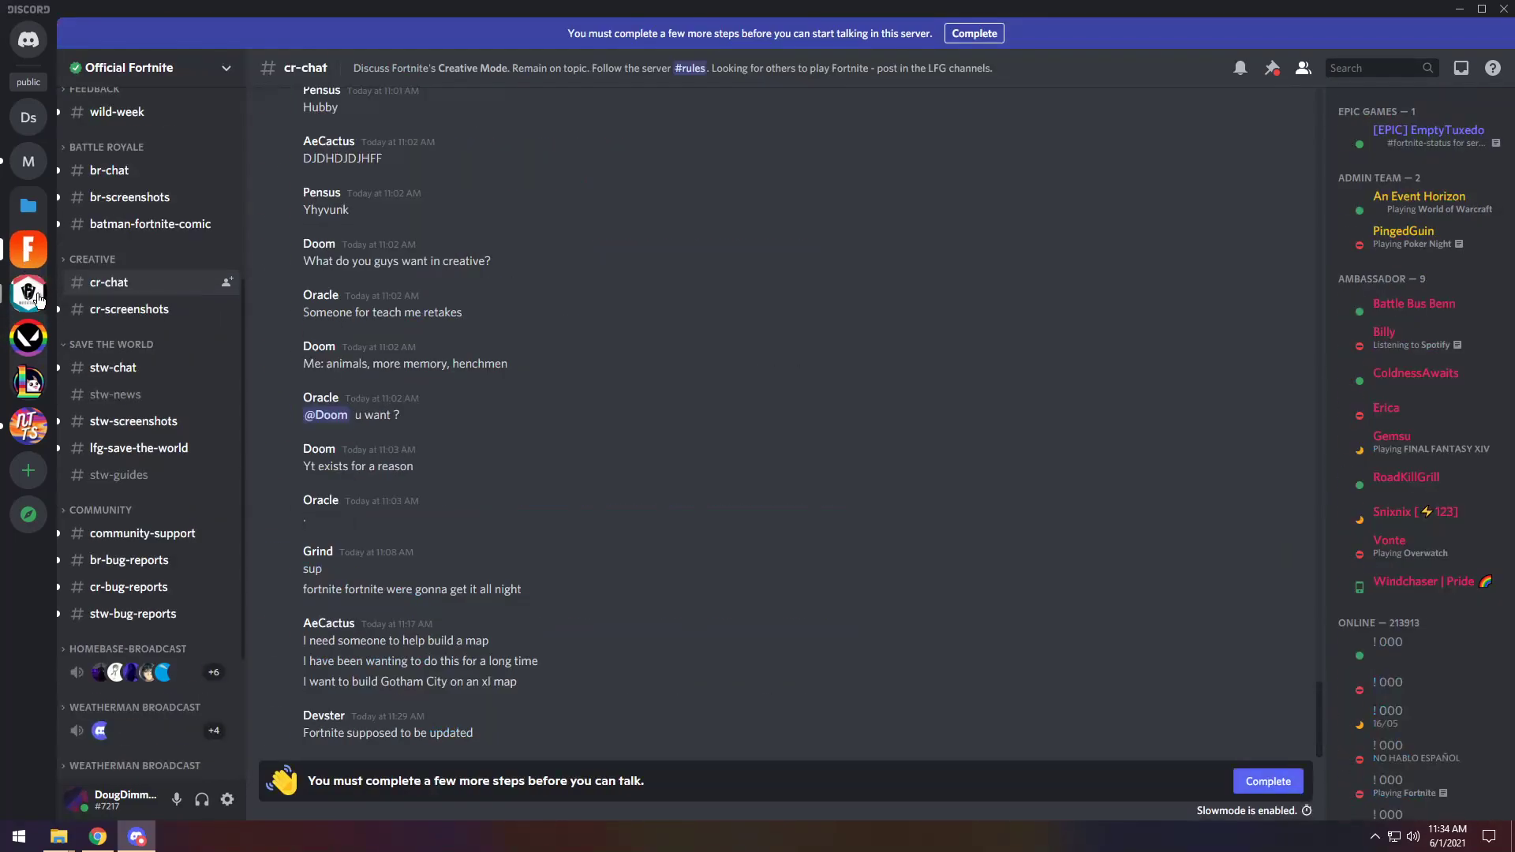
click(28, 295)
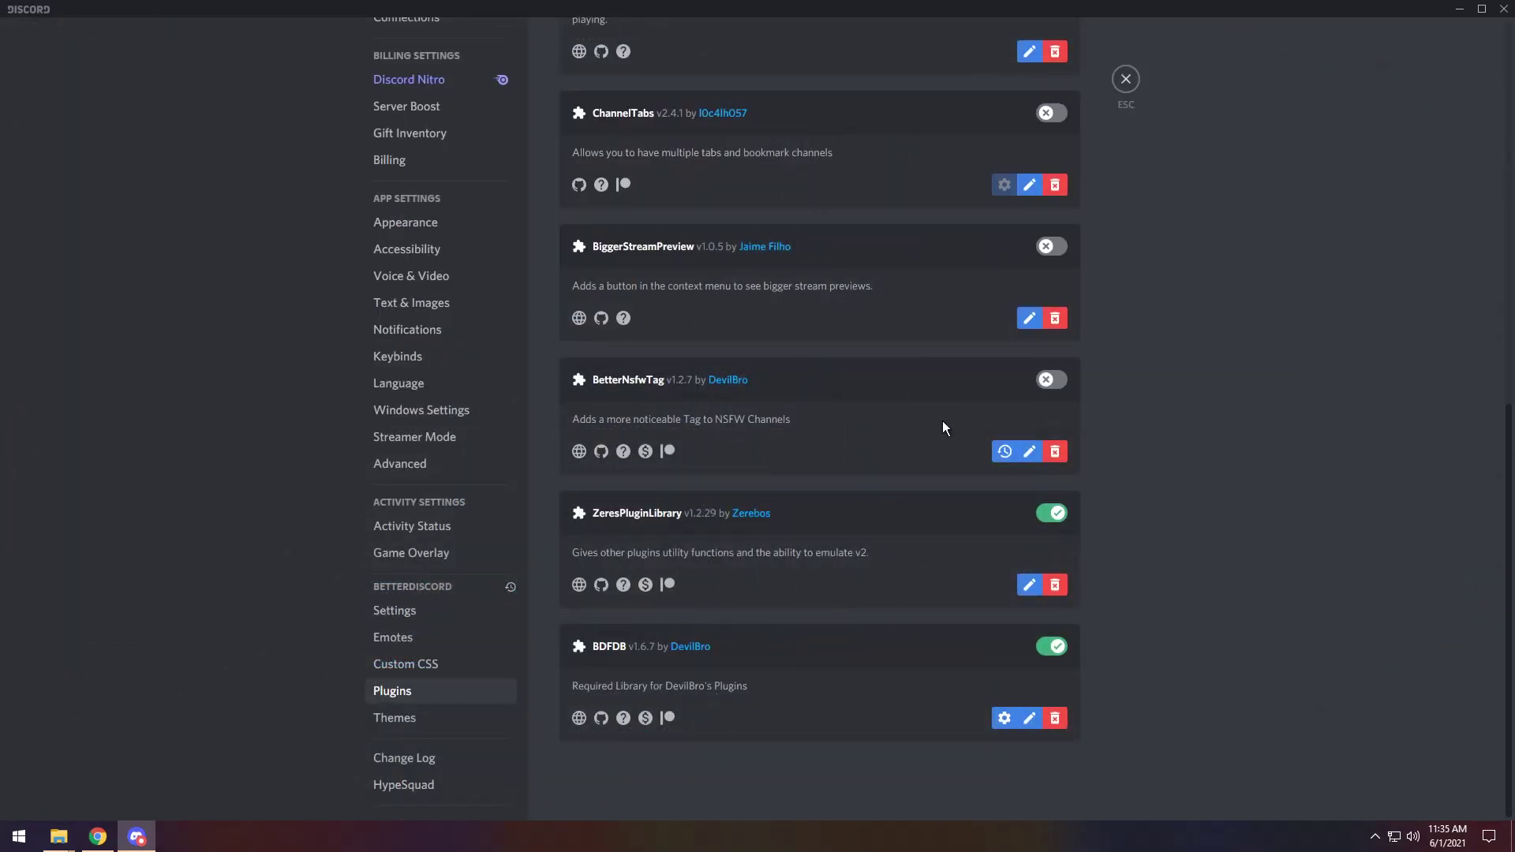
Enable BetterNsfwTag, dismiss its change log, and reload Discord with Ctrl+R
click(1052, 380)
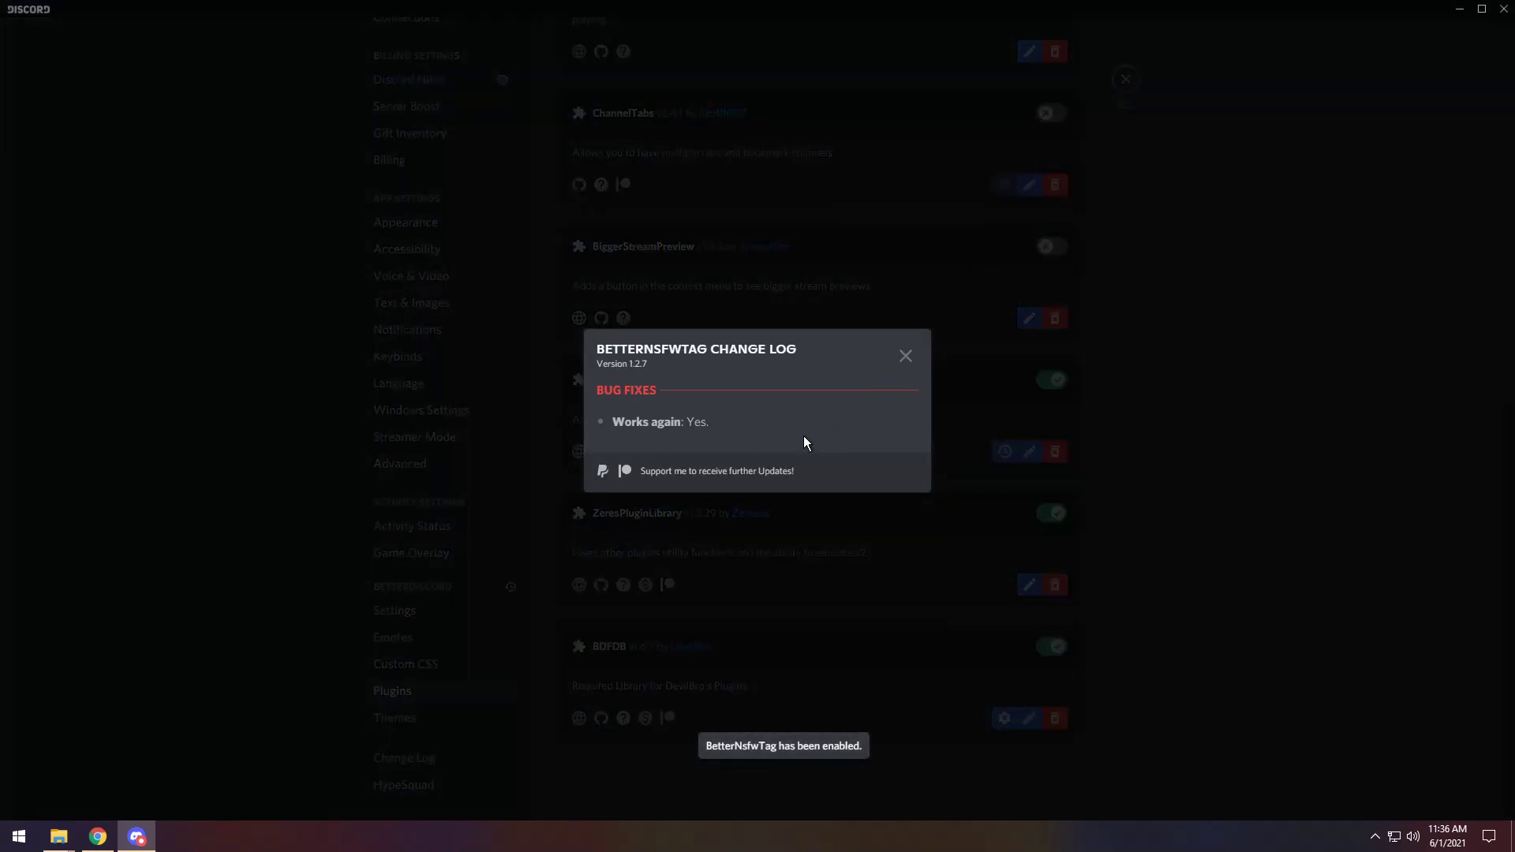
click(902, 354)
click(1127, 80)
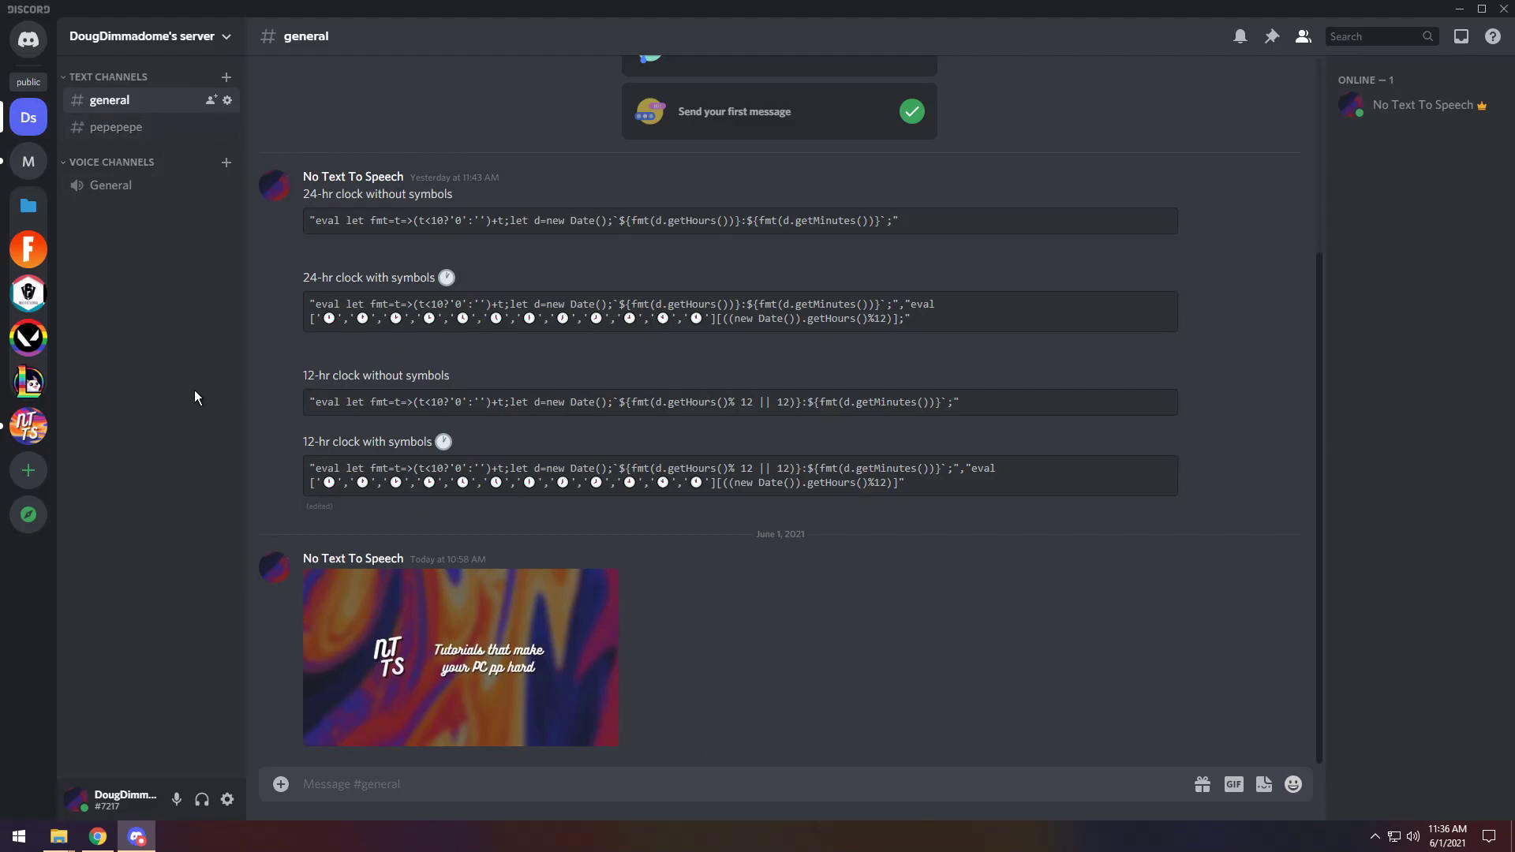
key(ctrl+r)
Turn on VoiceUsersCounter in the BetterDiscord plugins list
click(226, 799)
scroll(412, 770, down, 2)
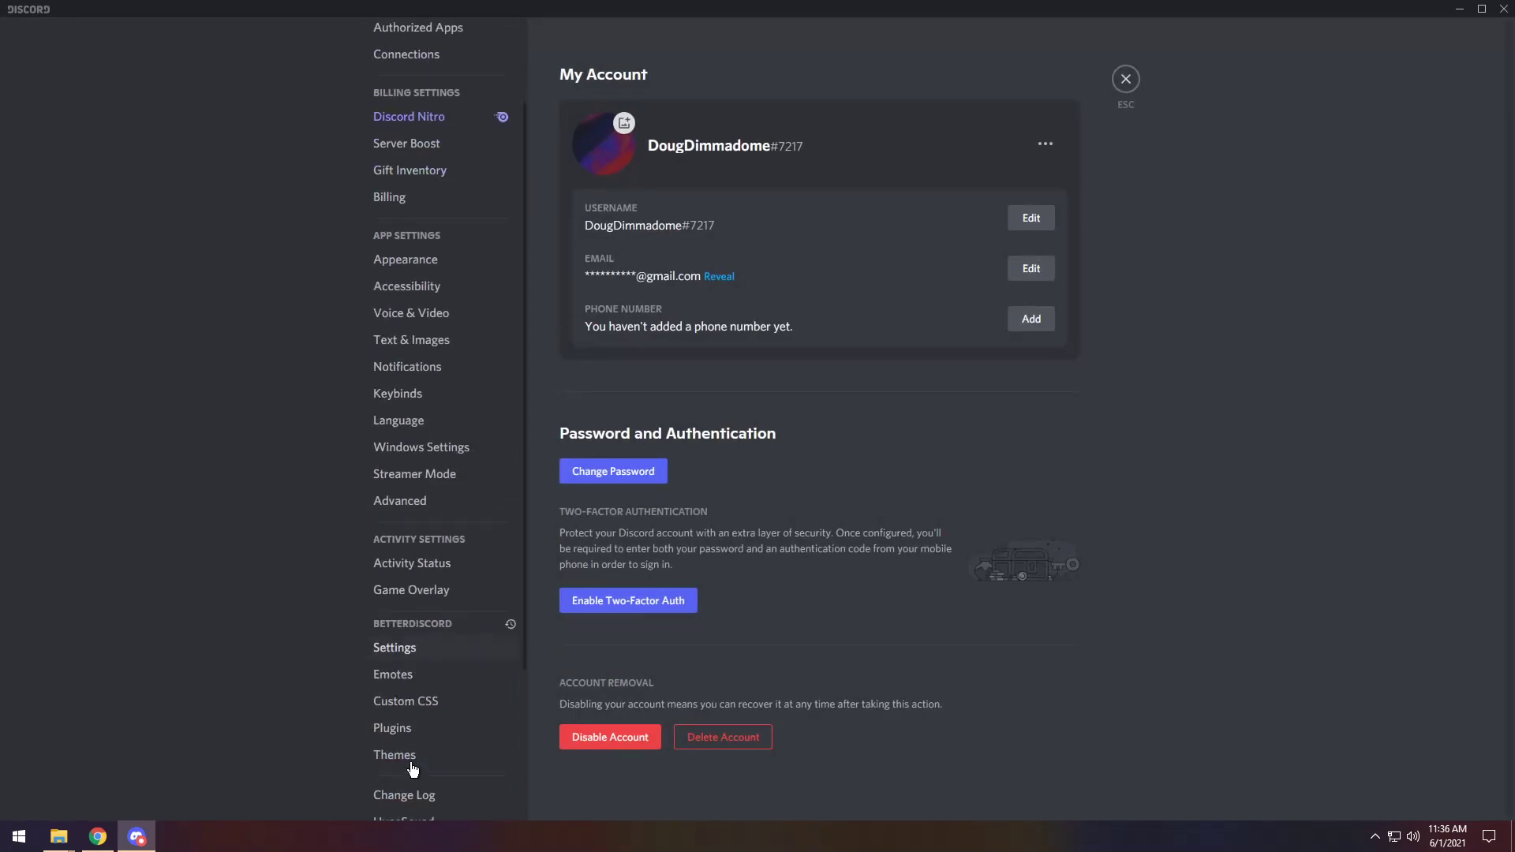
scroll(412, 769, down, 2)
click(391, 612)
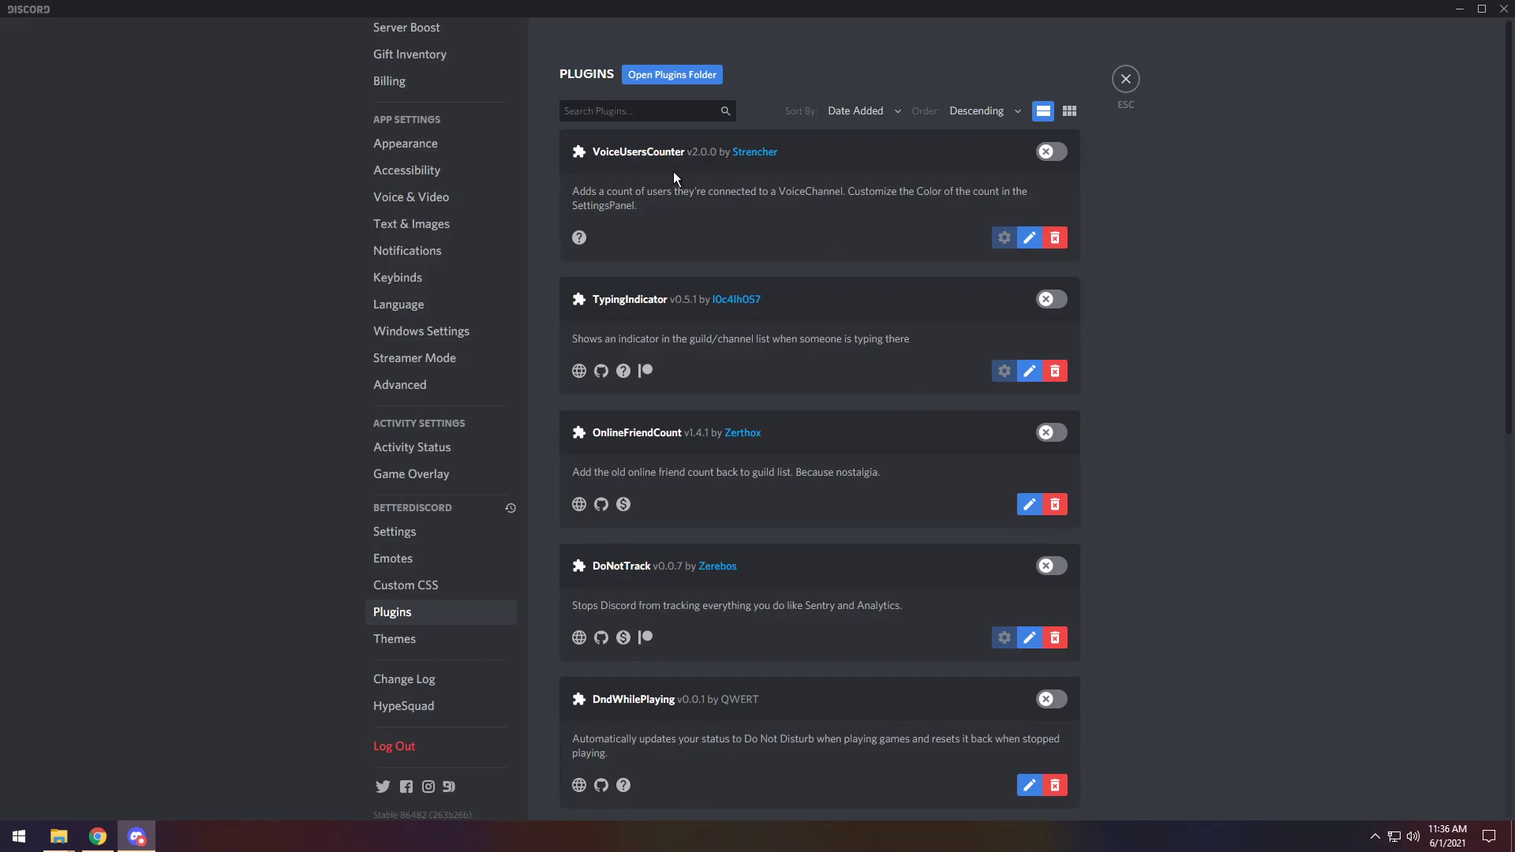
click(1048, 153)
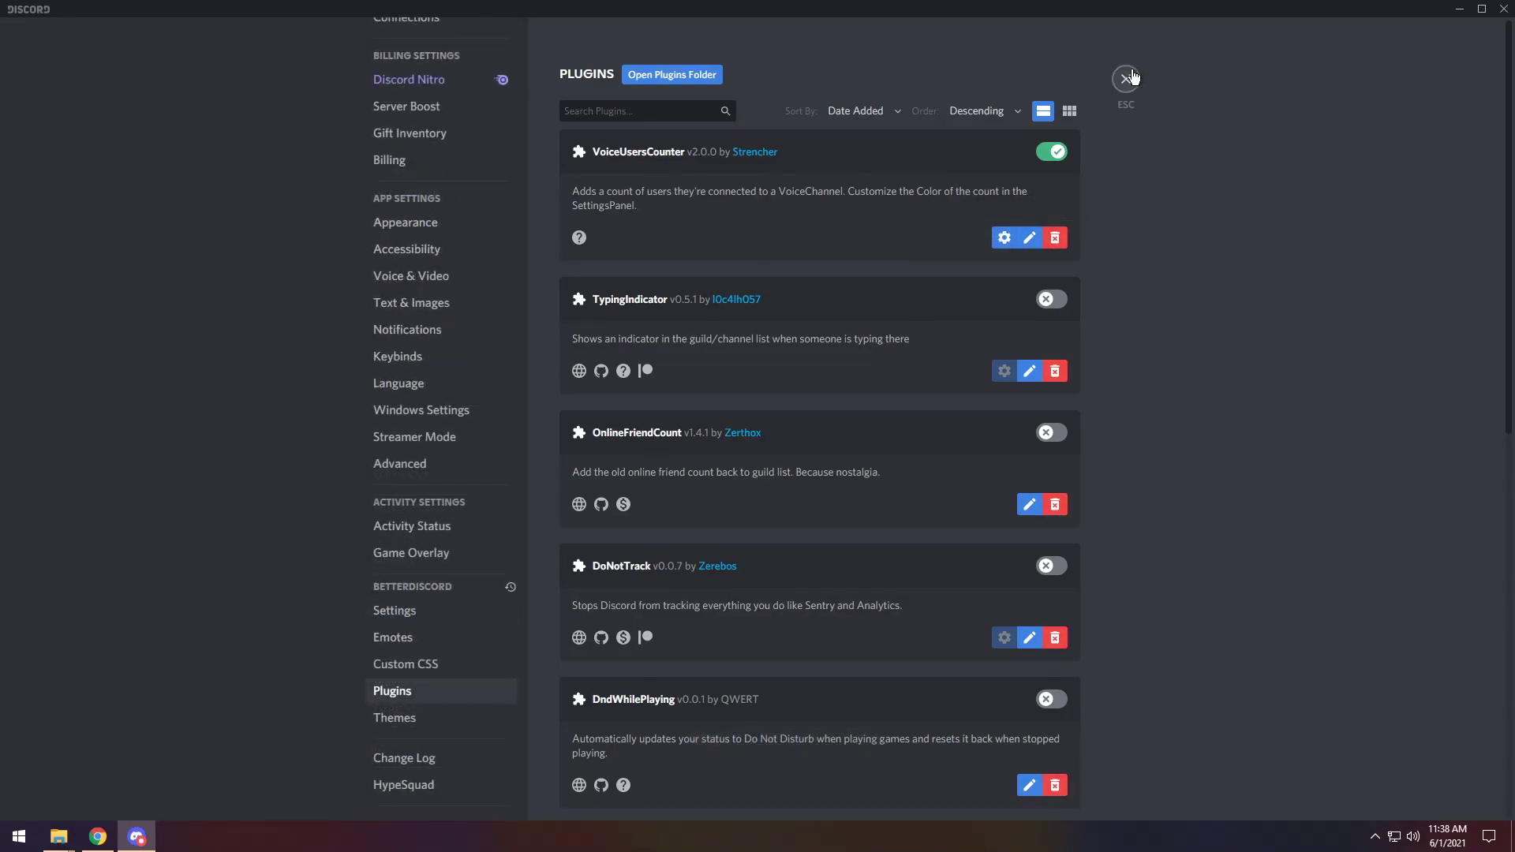
Browse the No Text To Speech server to see the voice user counts
click(1126, 78)
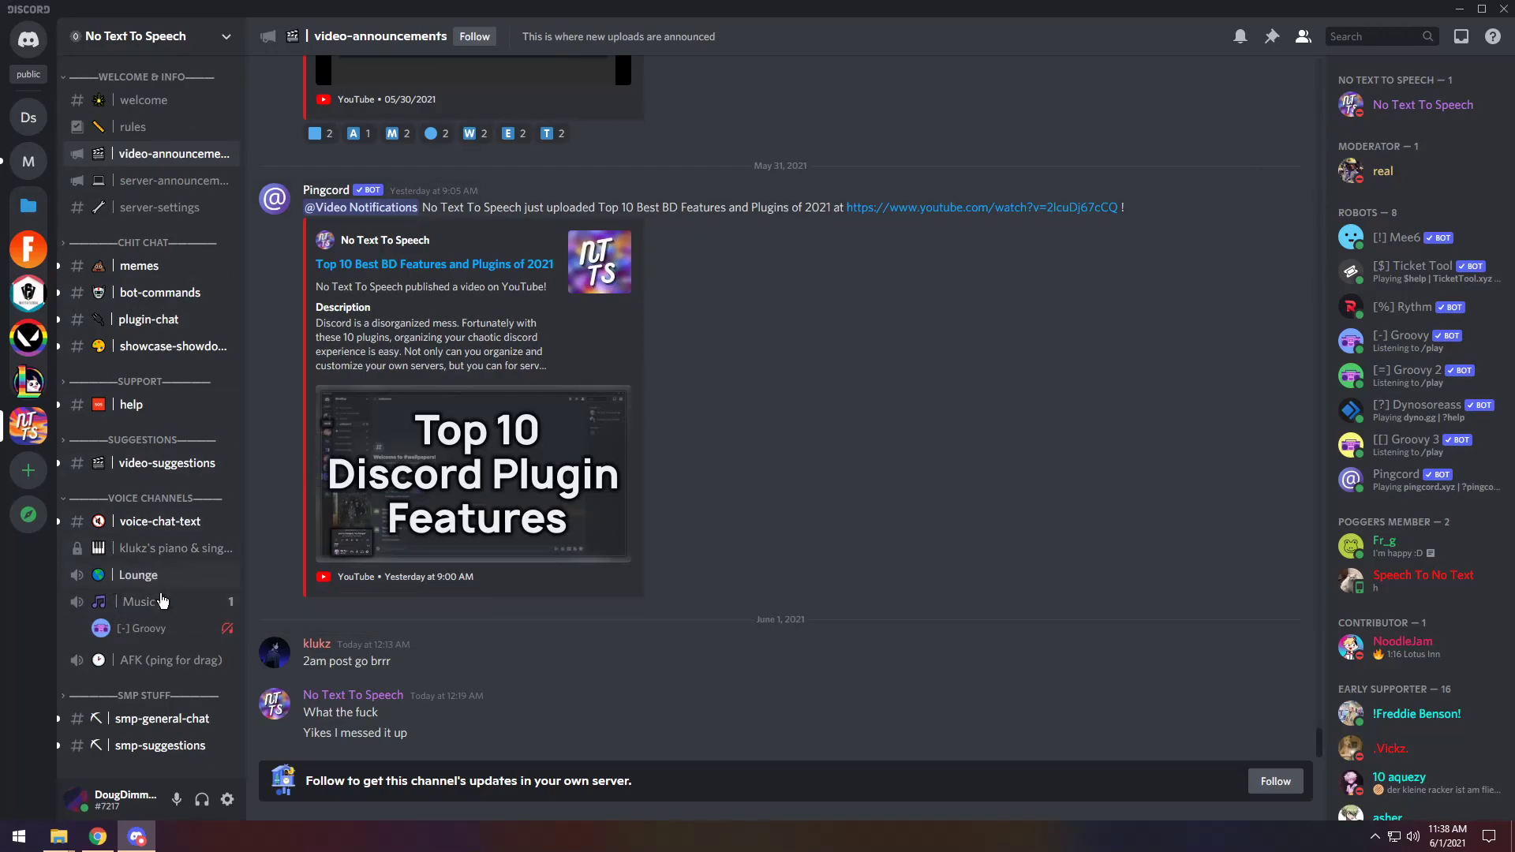
mouse_move(247, 613)
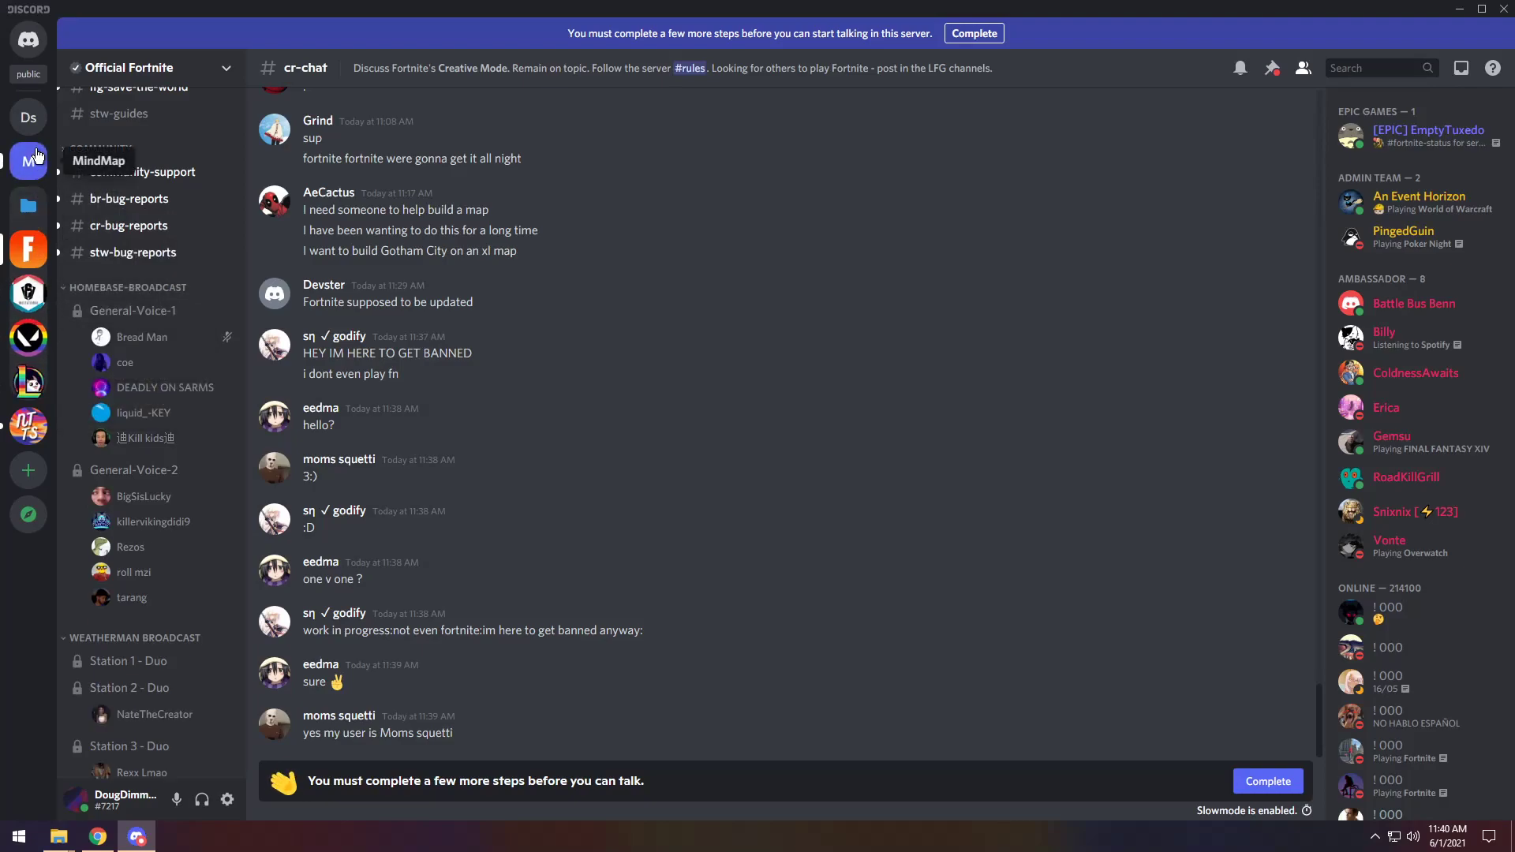
click(16, 438)
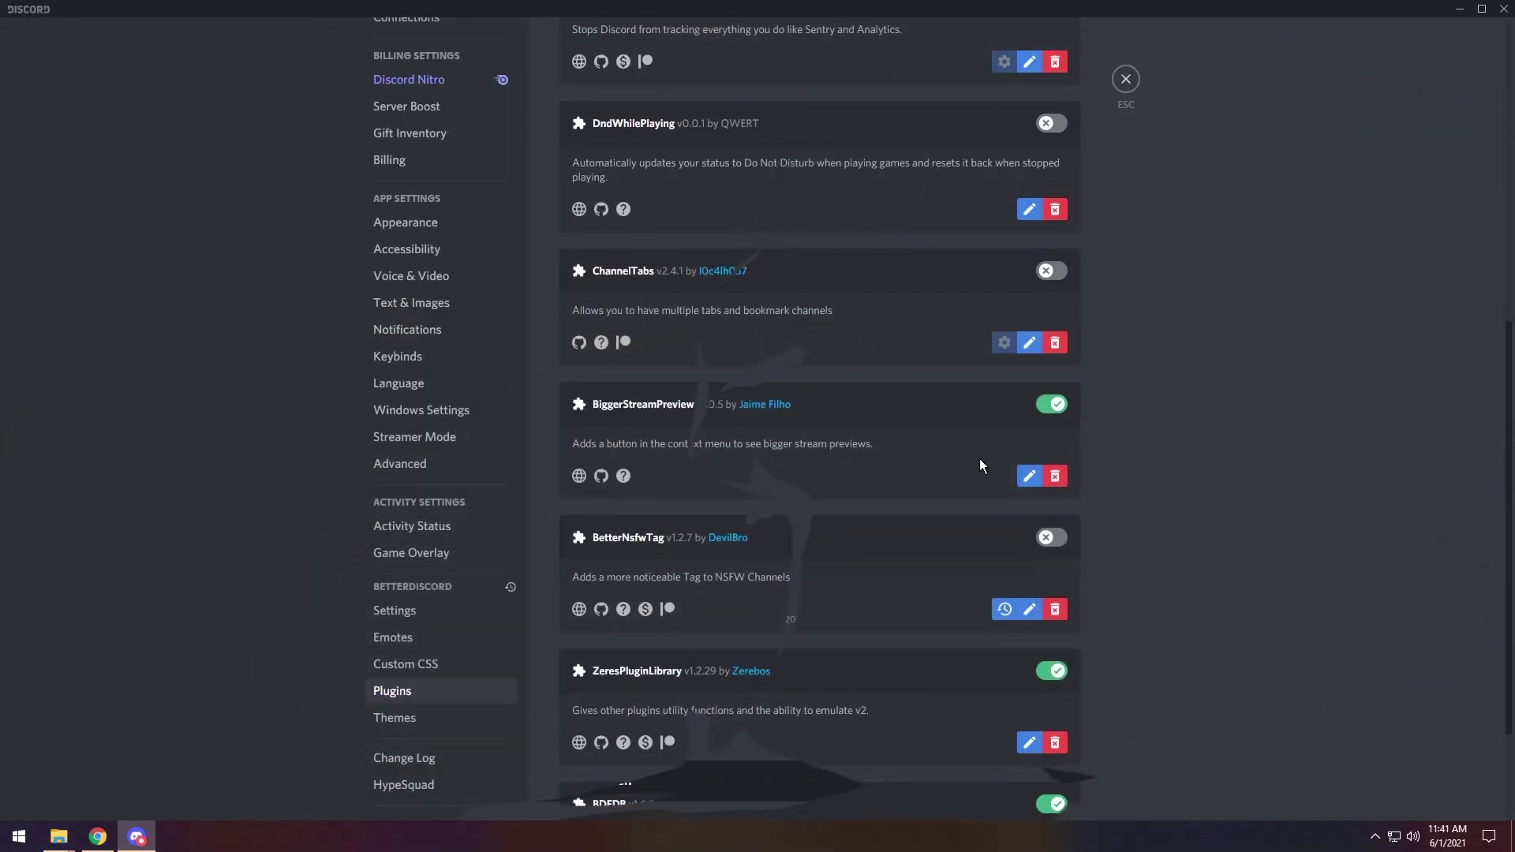
scroll(978, 458, down, 2)
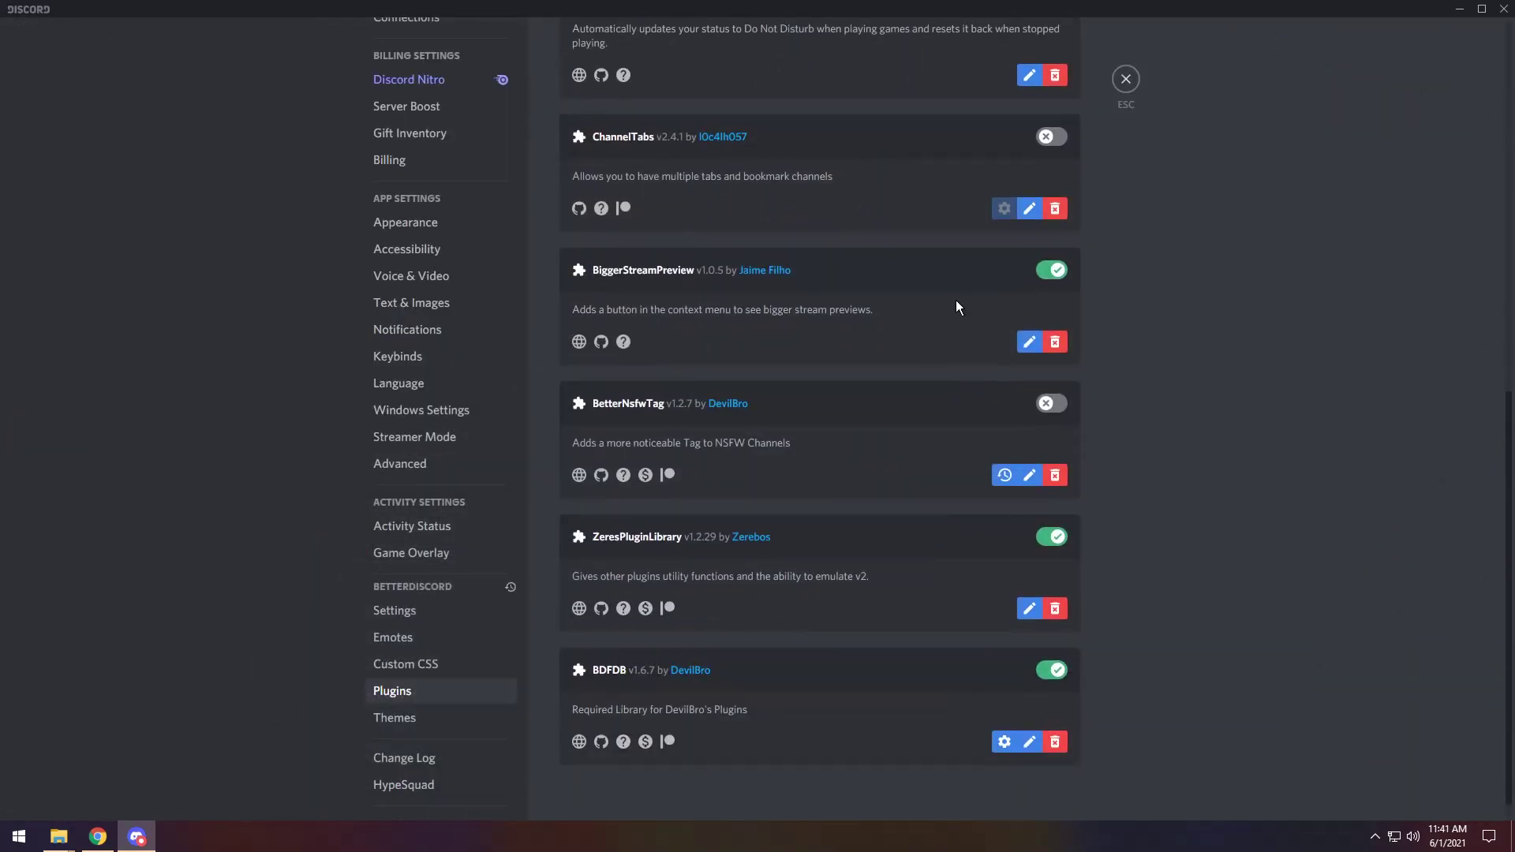
Enlarge a LIVE Voice 3 user's stream preview and open the original image
click(1126, 78)
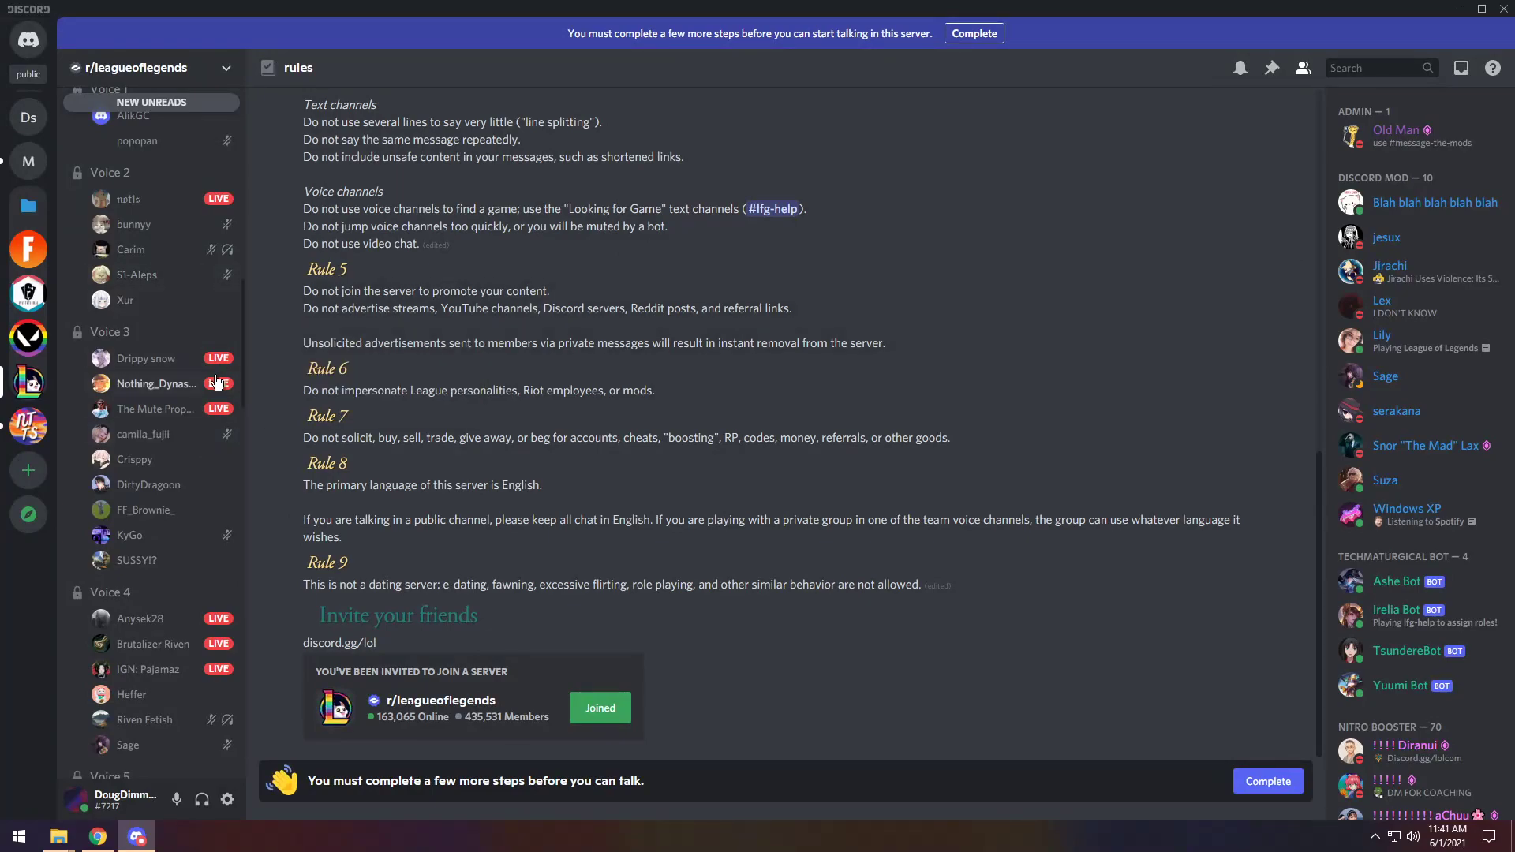
mouse_move(172, 391)
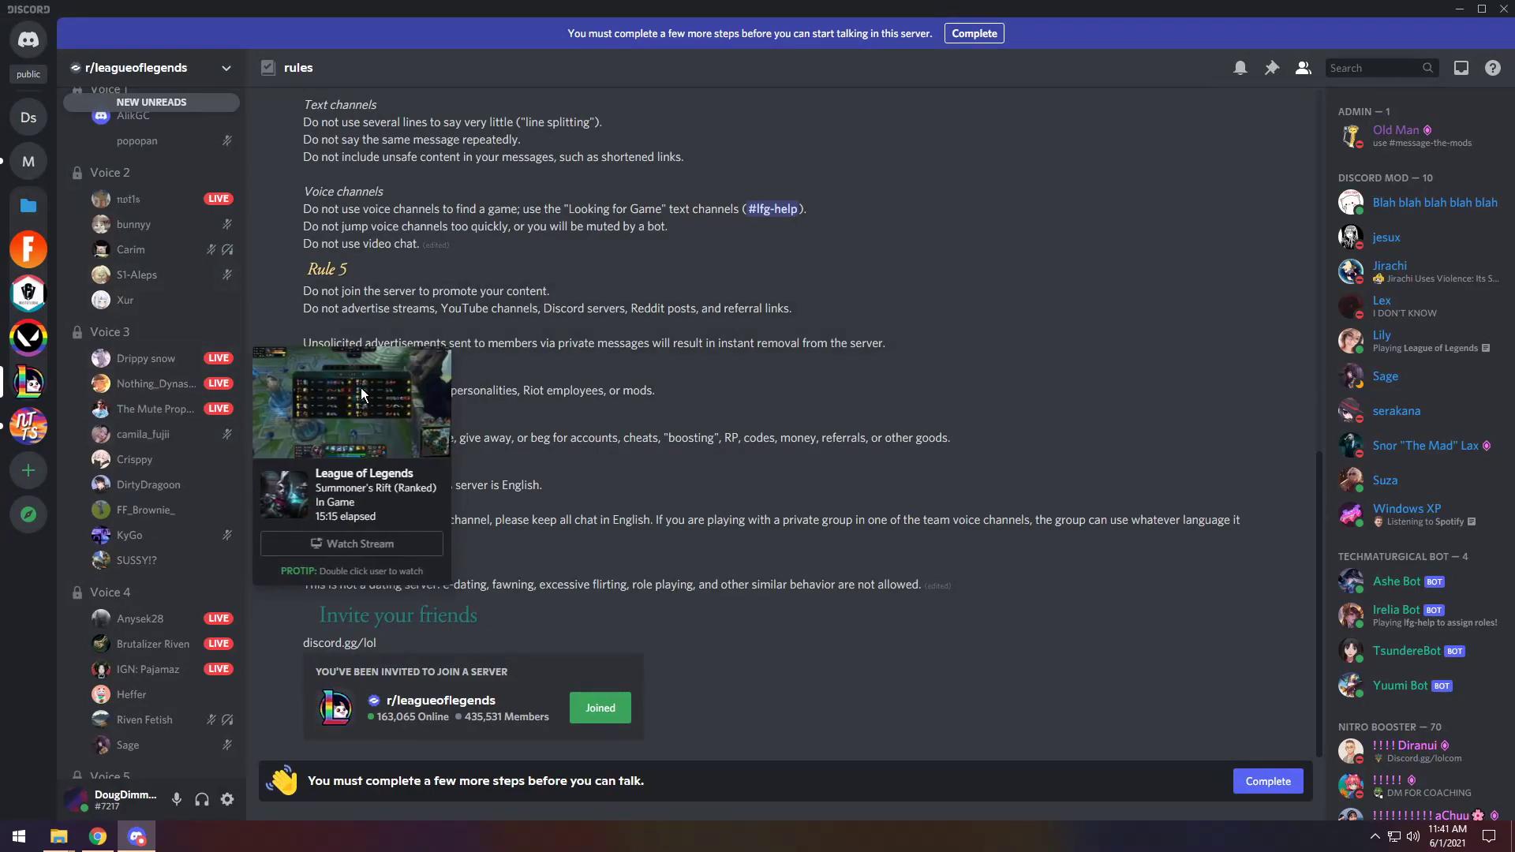
right_click(158, 408)
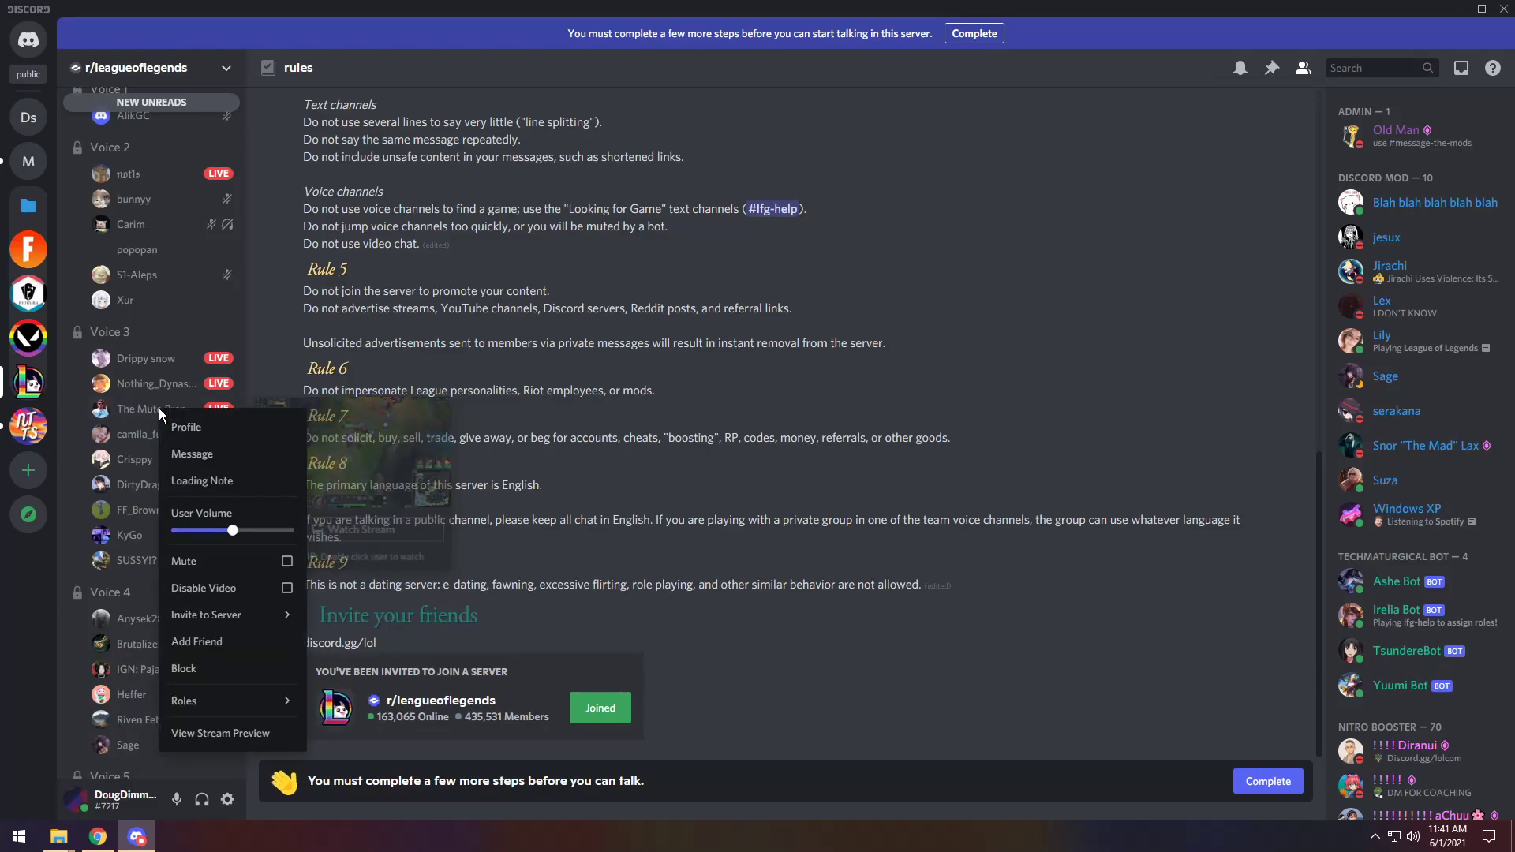
click(233, 740)
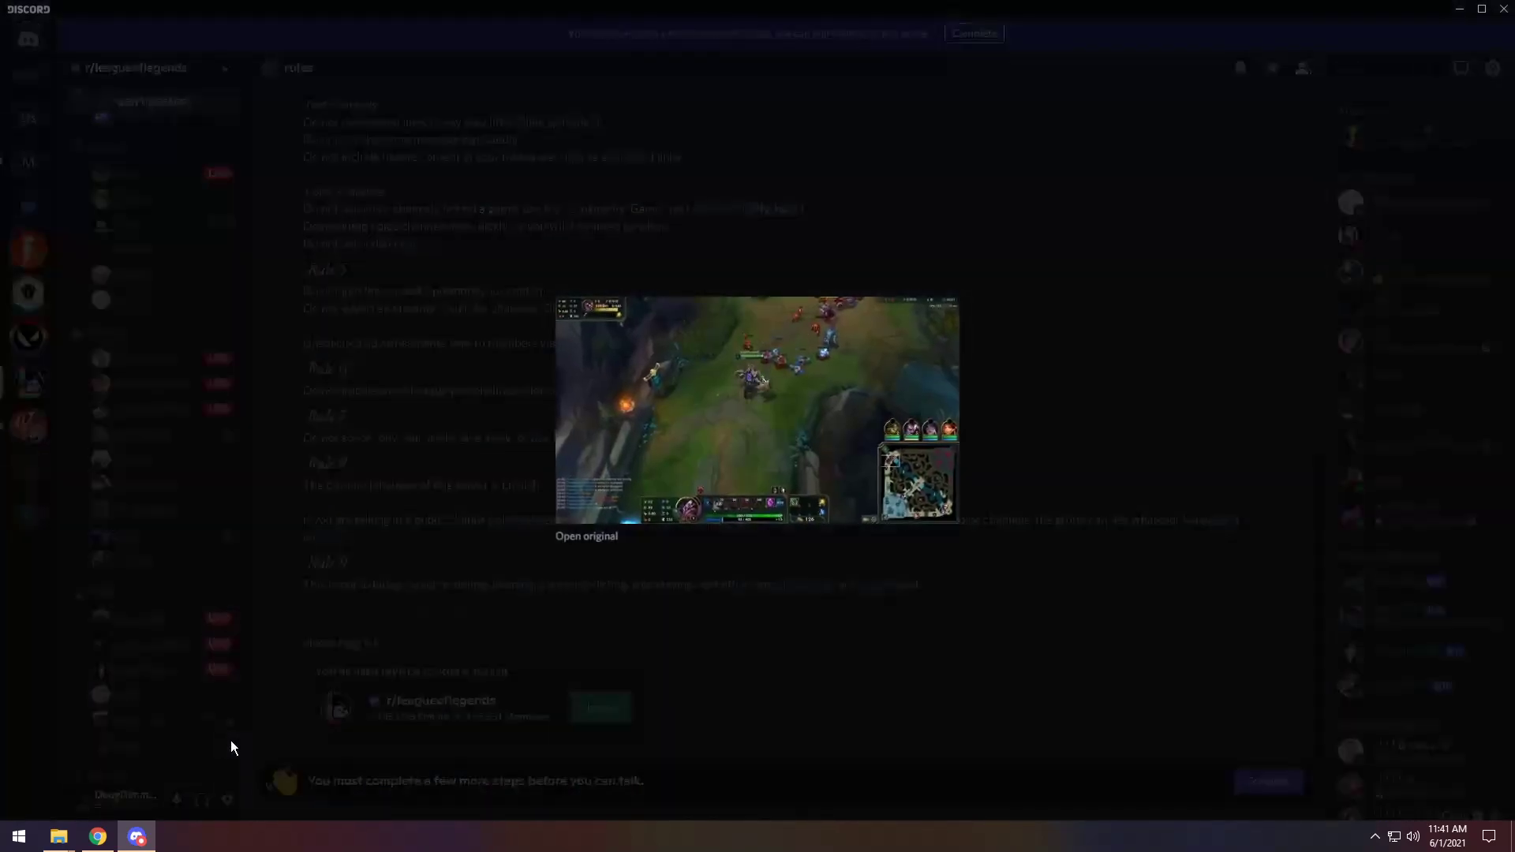
click(586, 541)
Open the stream preview image in Chrome and zoom the tab to 300%
click(801, 591)
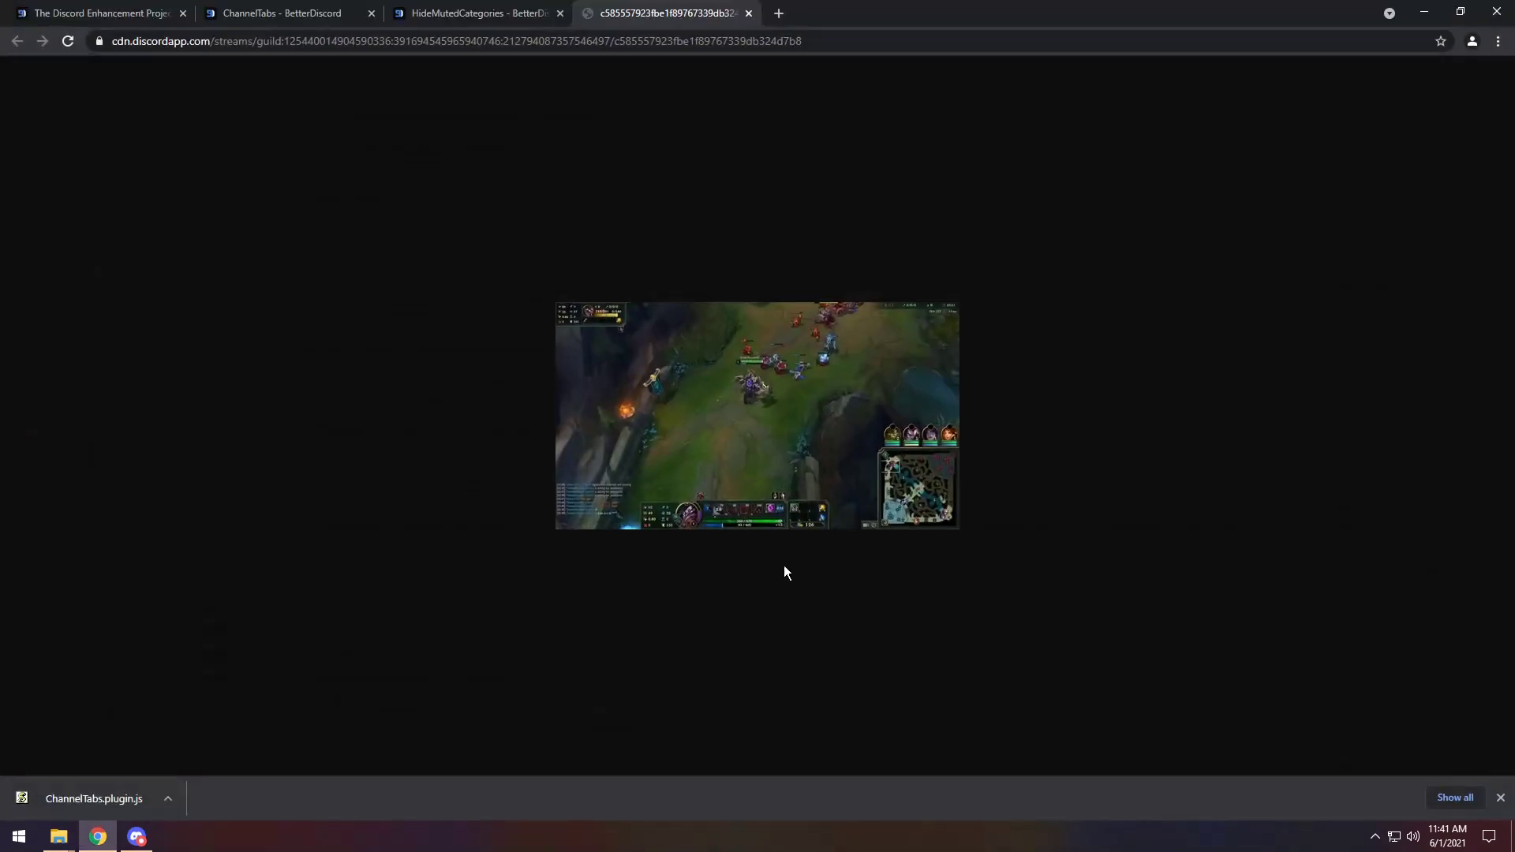
scroll(718, 463, up, 7)
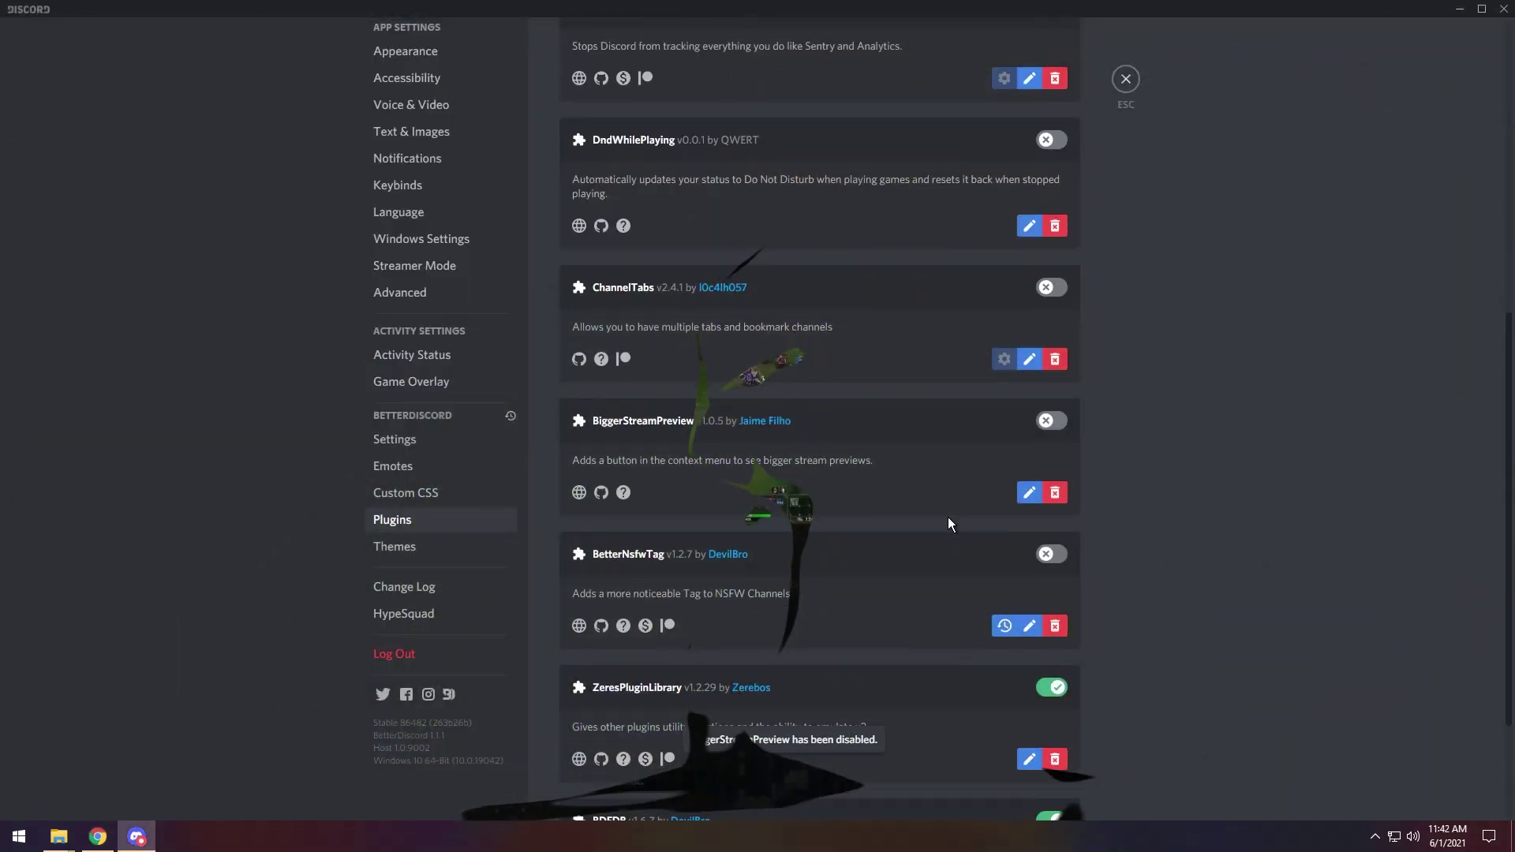
scroll(948, 517, down, 2)
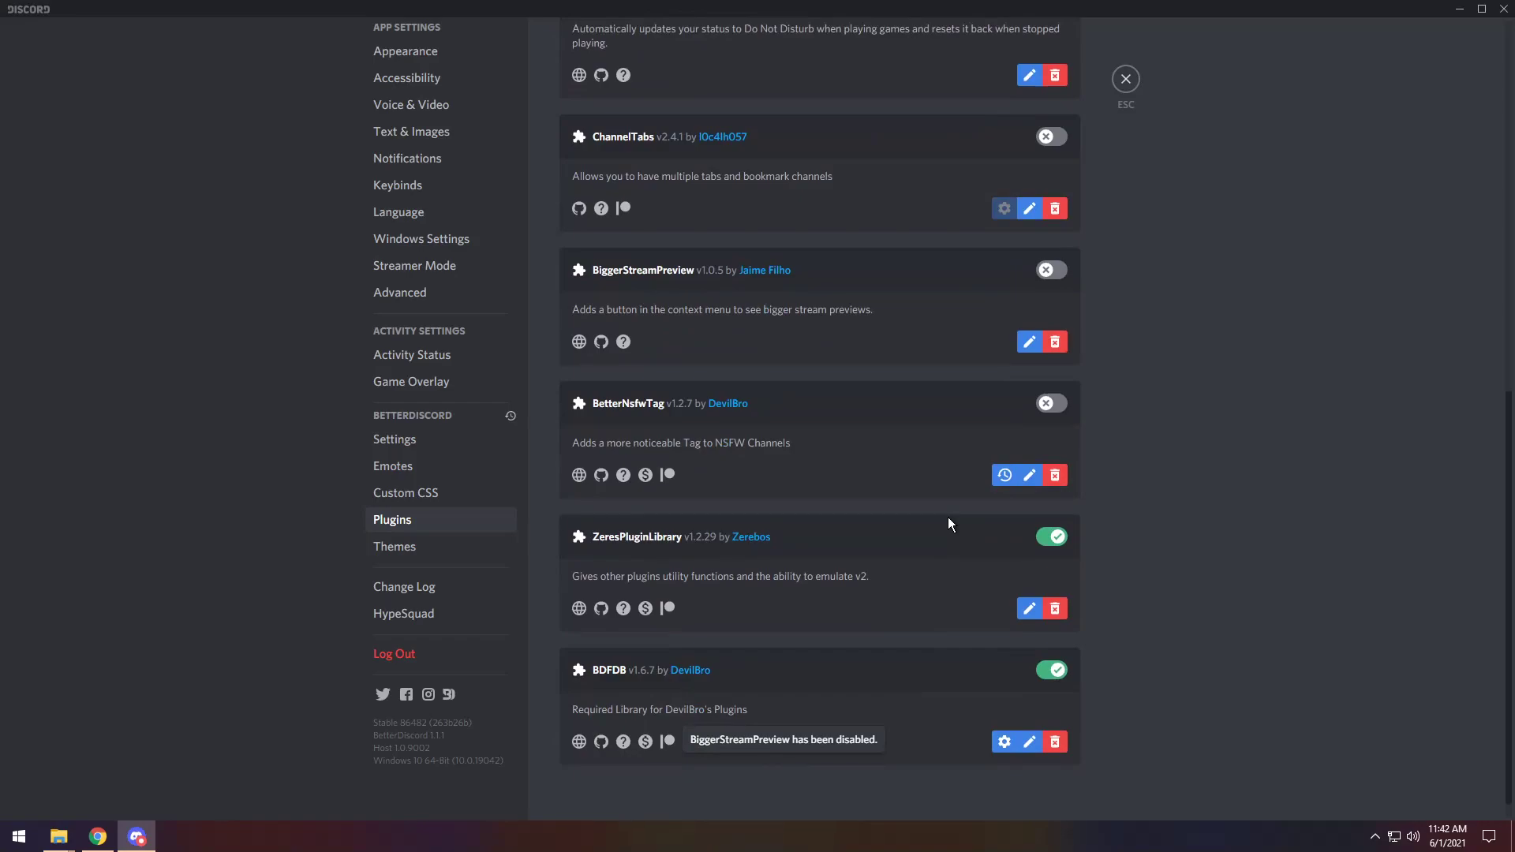
scroll(949, 517, up, 3)
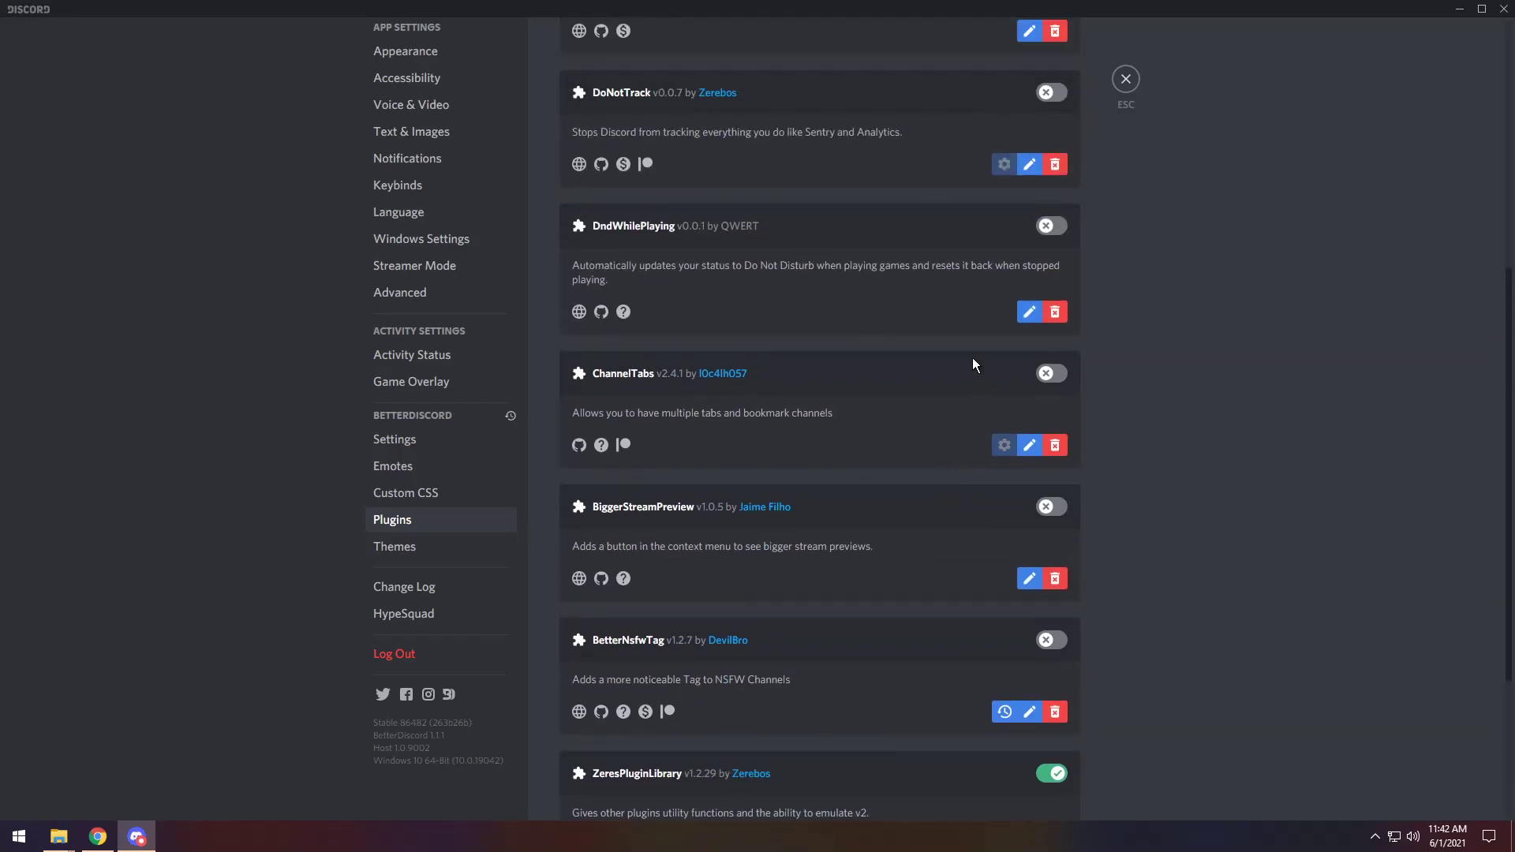
click(1047, 228)
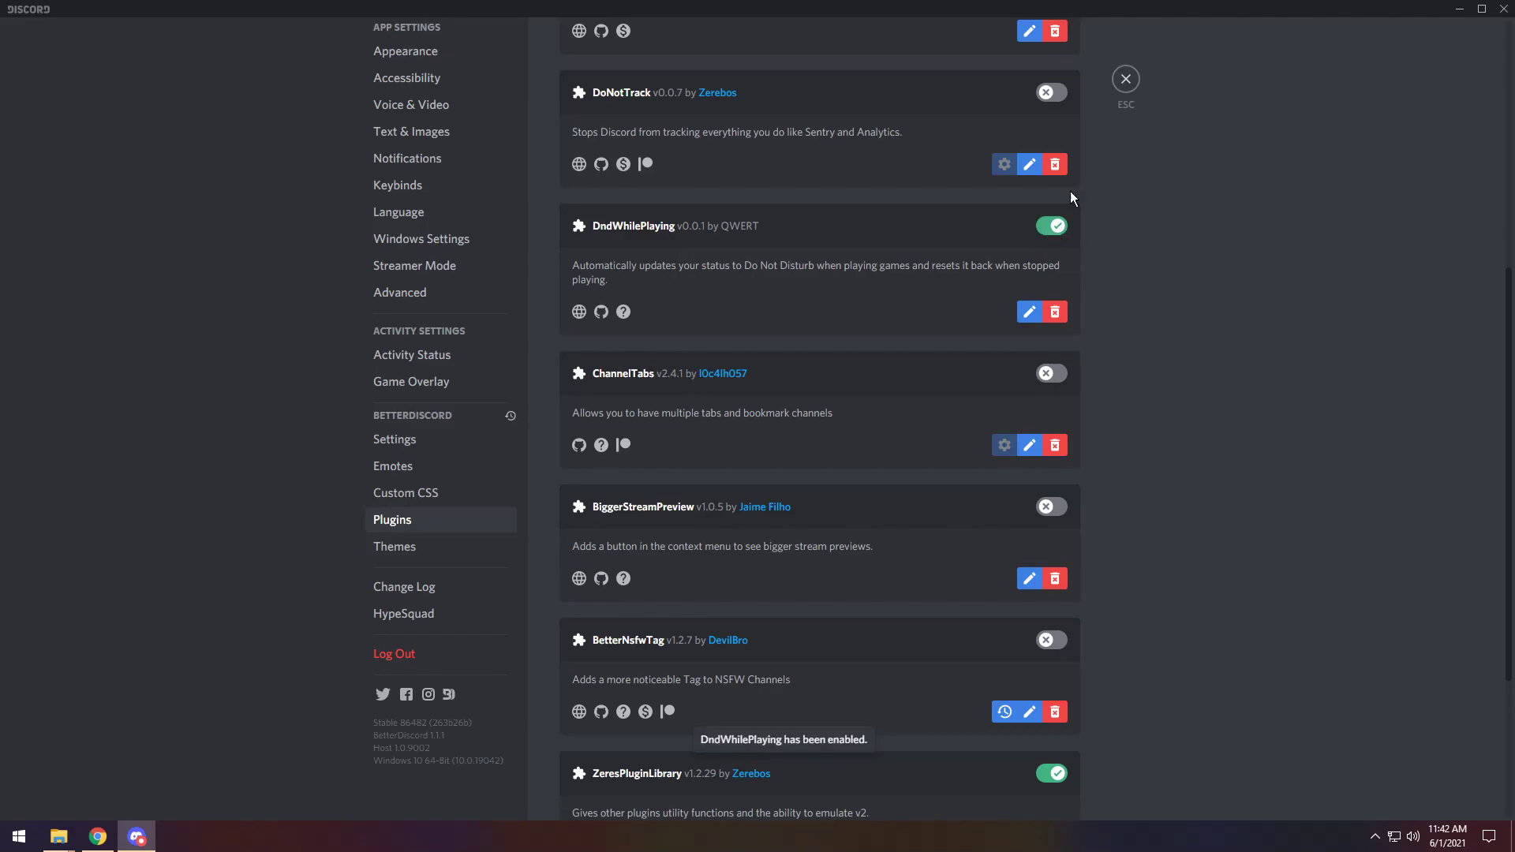
click(1126, 80)
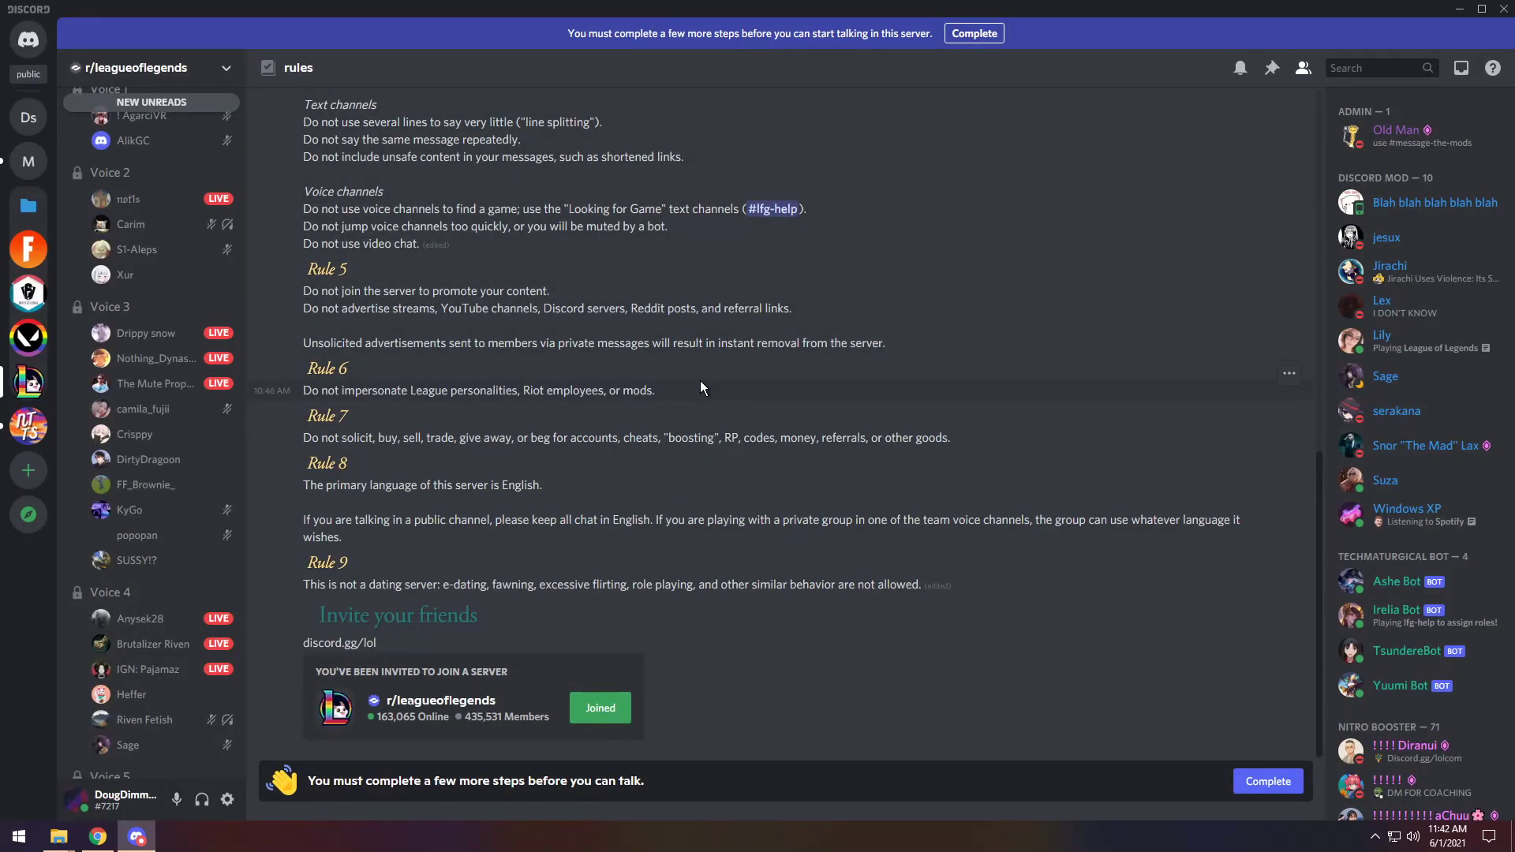
mouse_move(87, 835)
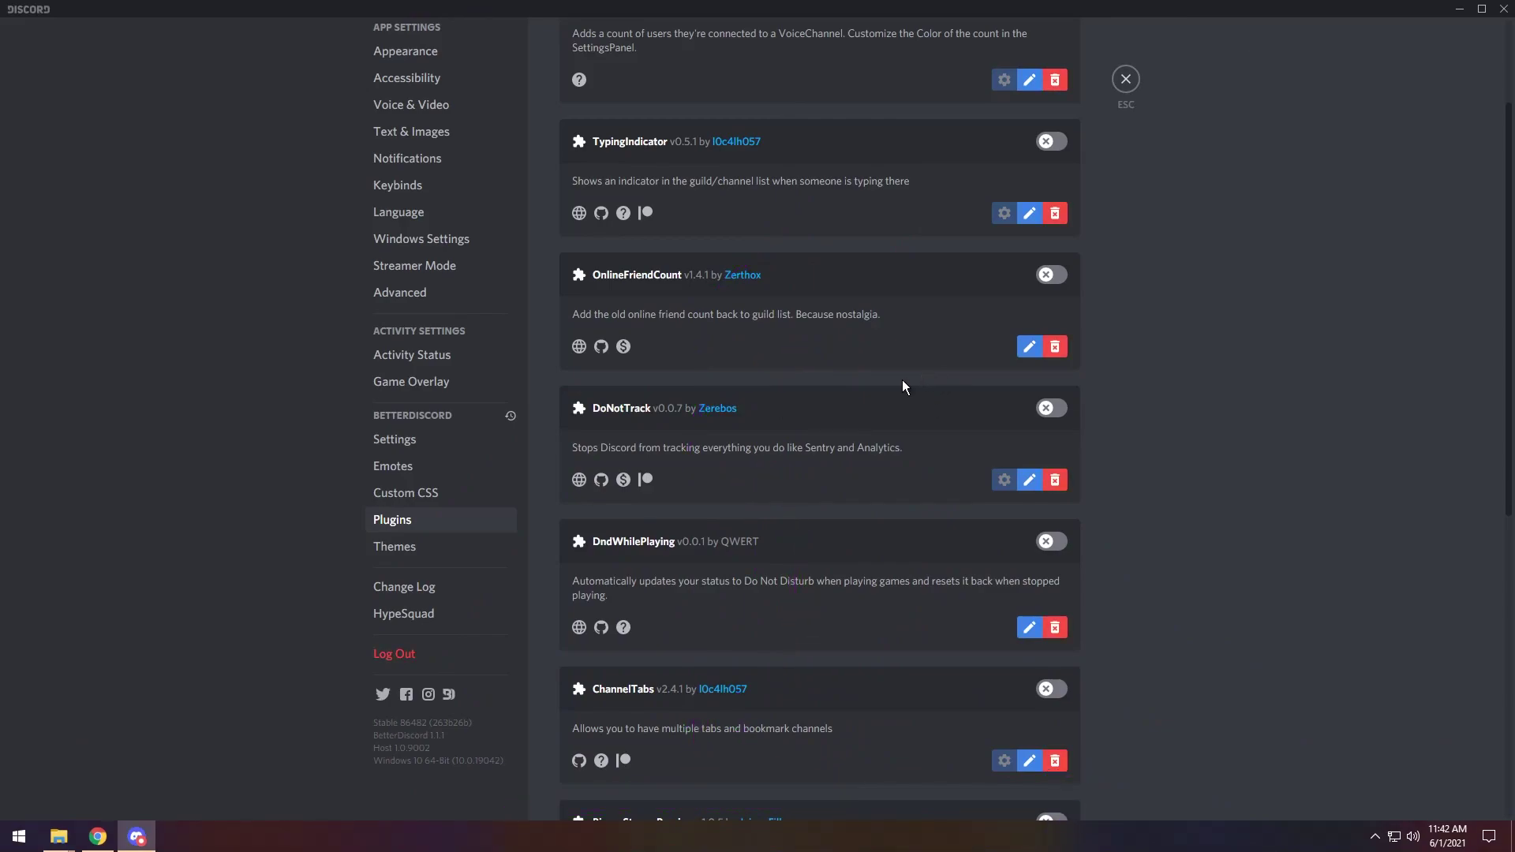
Delete all 20 plugin files from the BetterDiscord plugins folder
scroll(896, 382, up, 3)
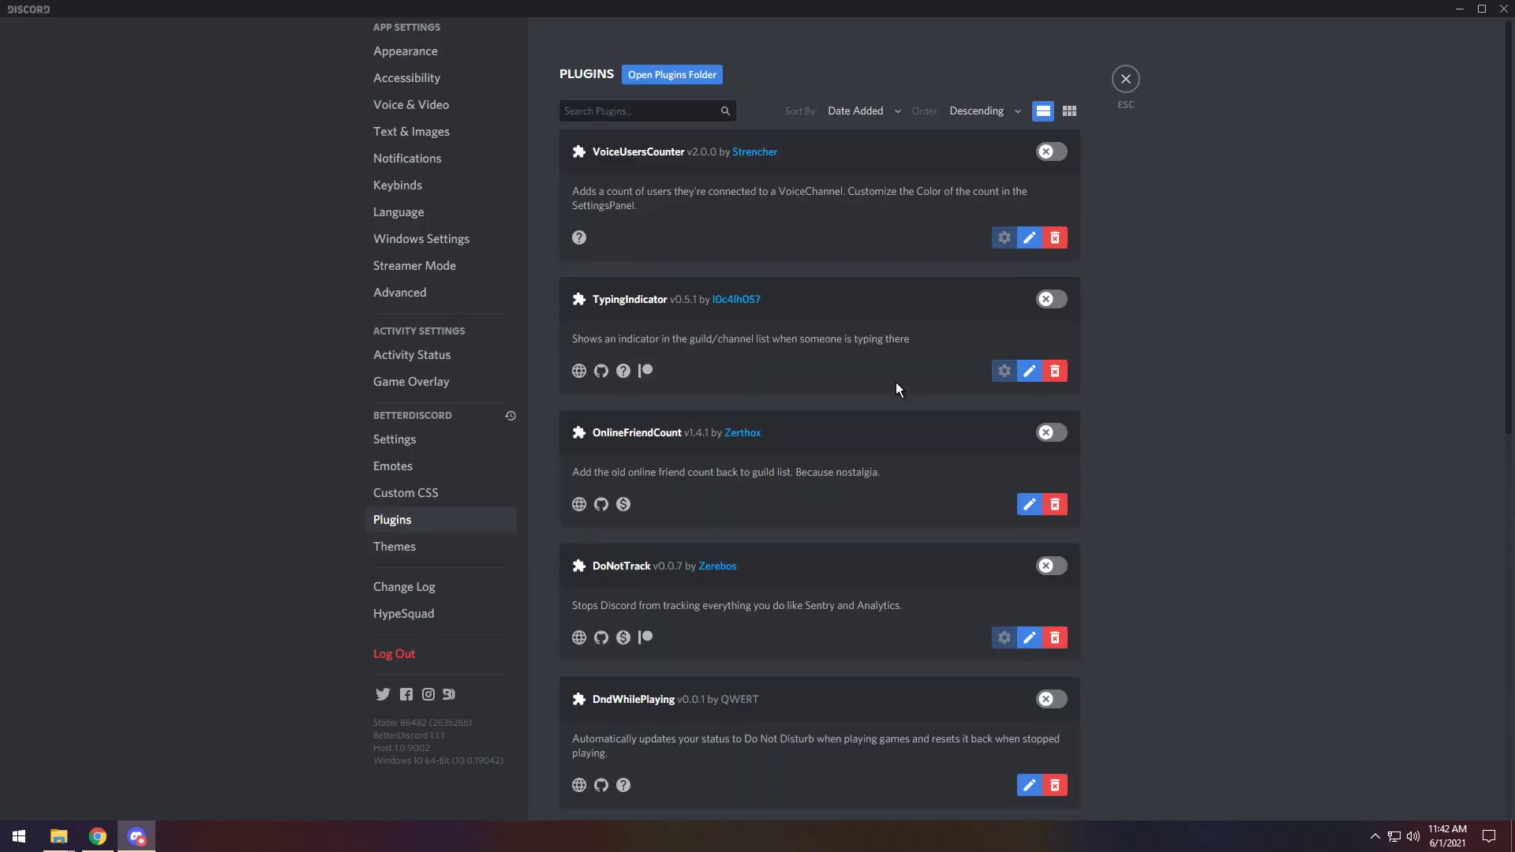
click(679, 75)
mouse_move(59, 836)
click(443, 754)
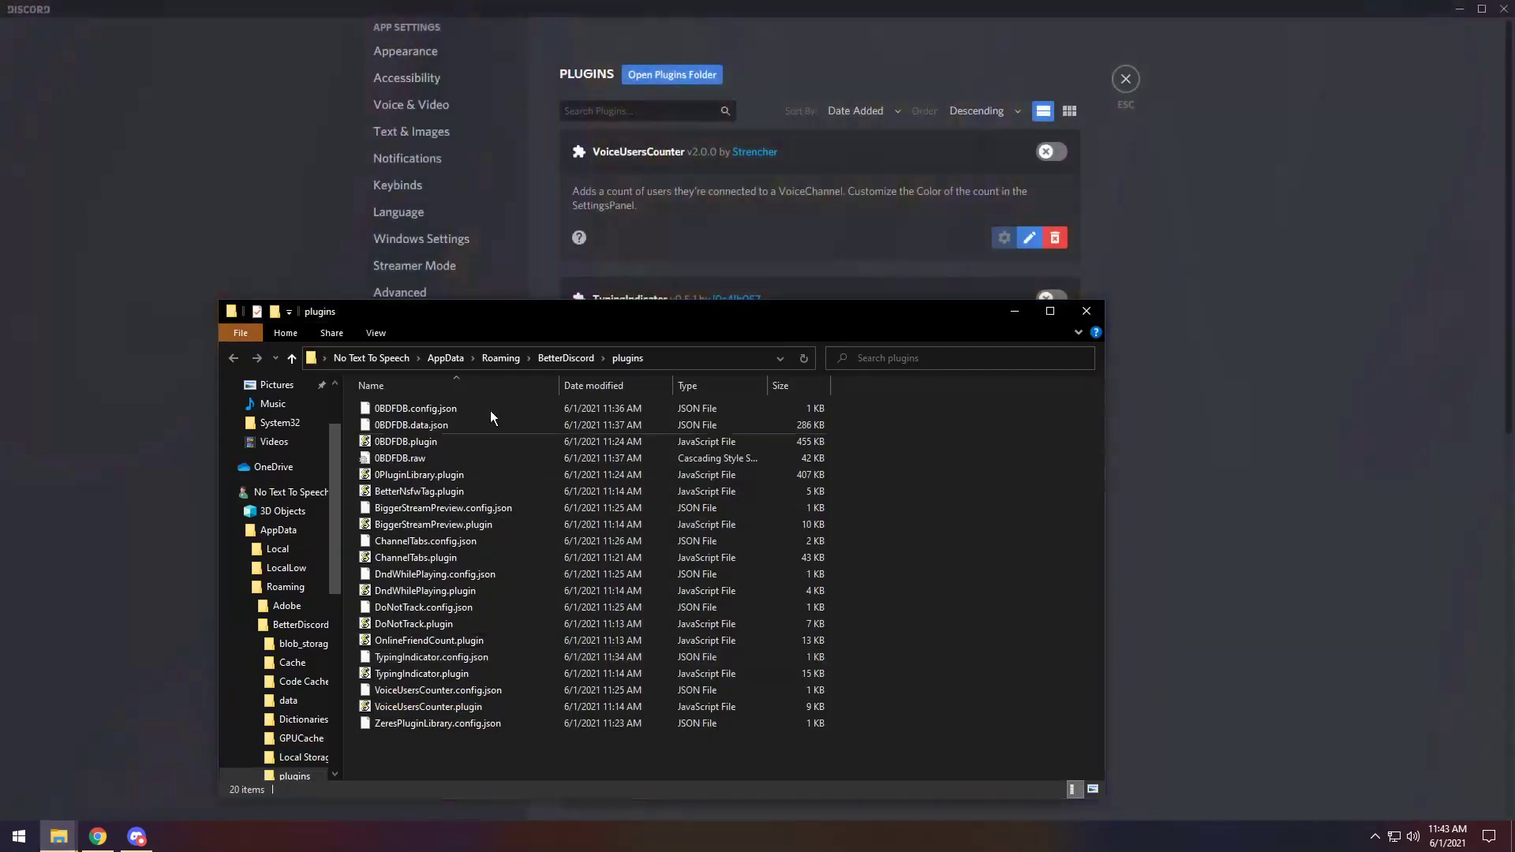
drag(470, 319, 542, 237)
drag(482, 686, 483, 315)
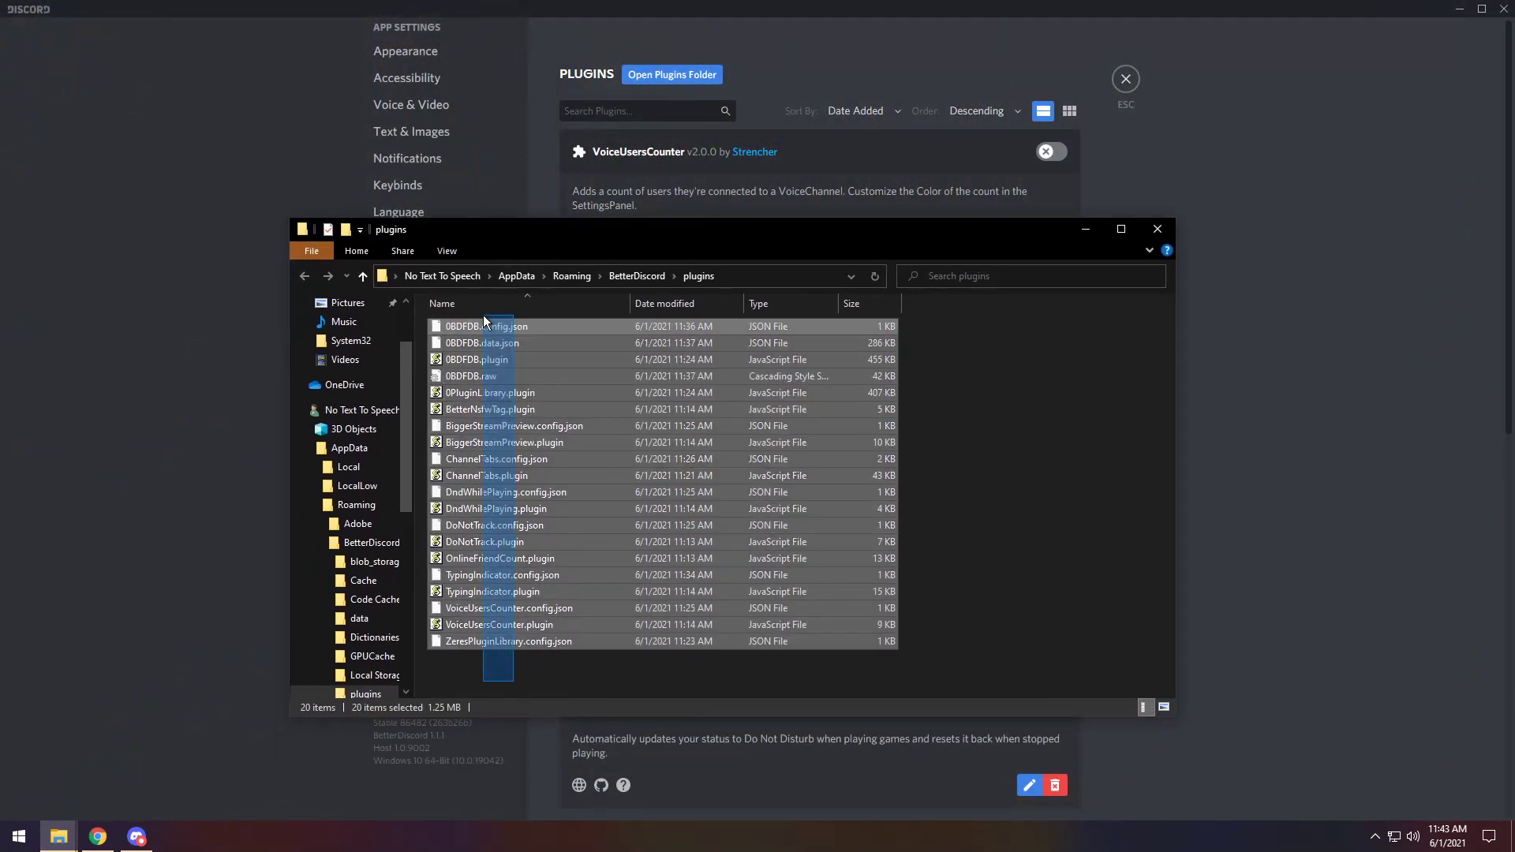
key(Delete)
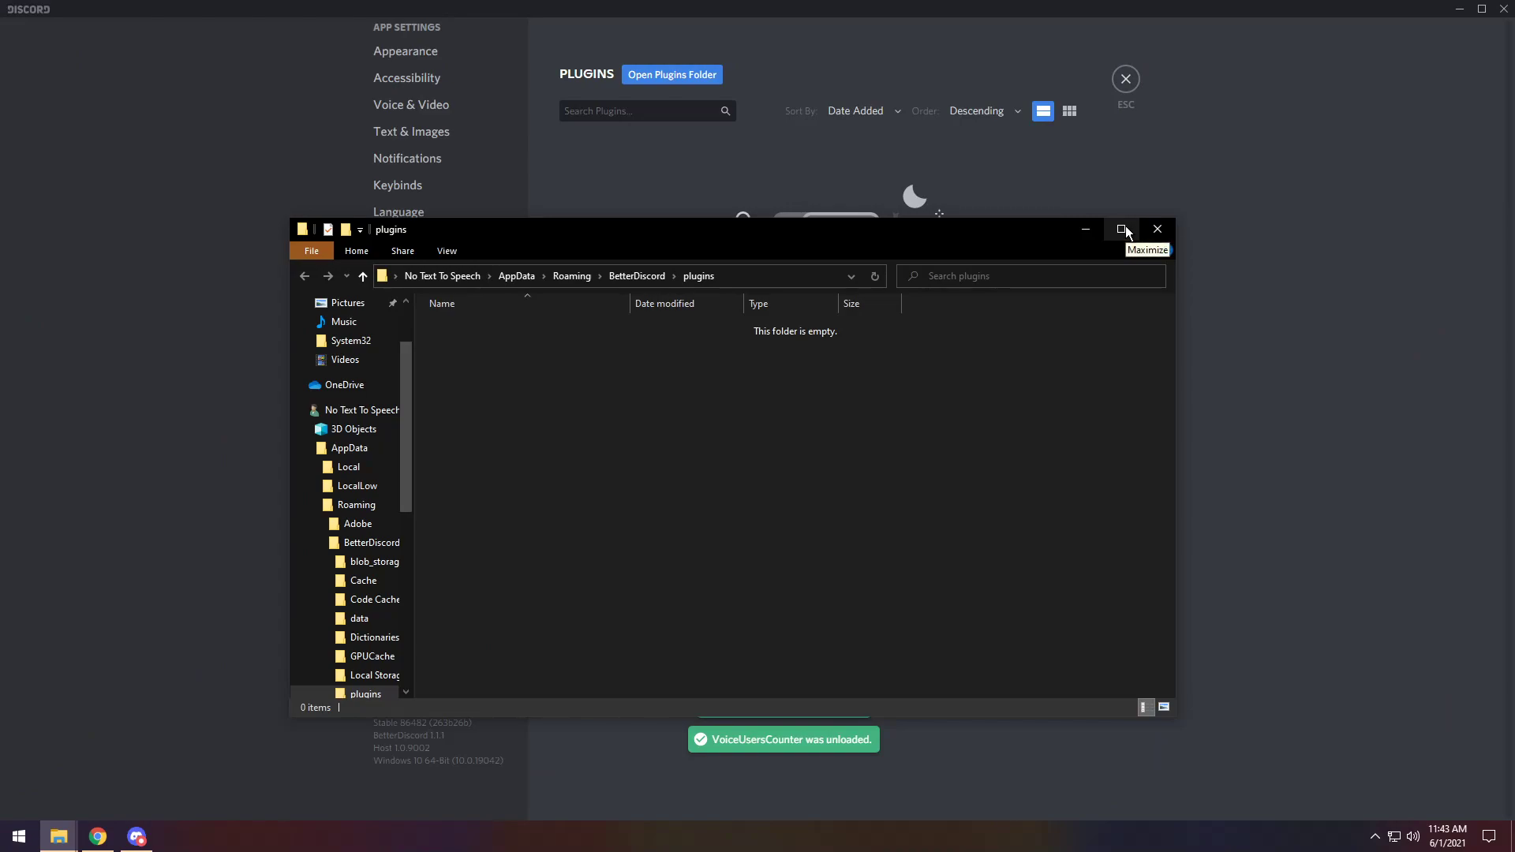
Go to the Downloads folder holding the BetterDiscord-Windows installer
scroll(355, 355, up, 2)
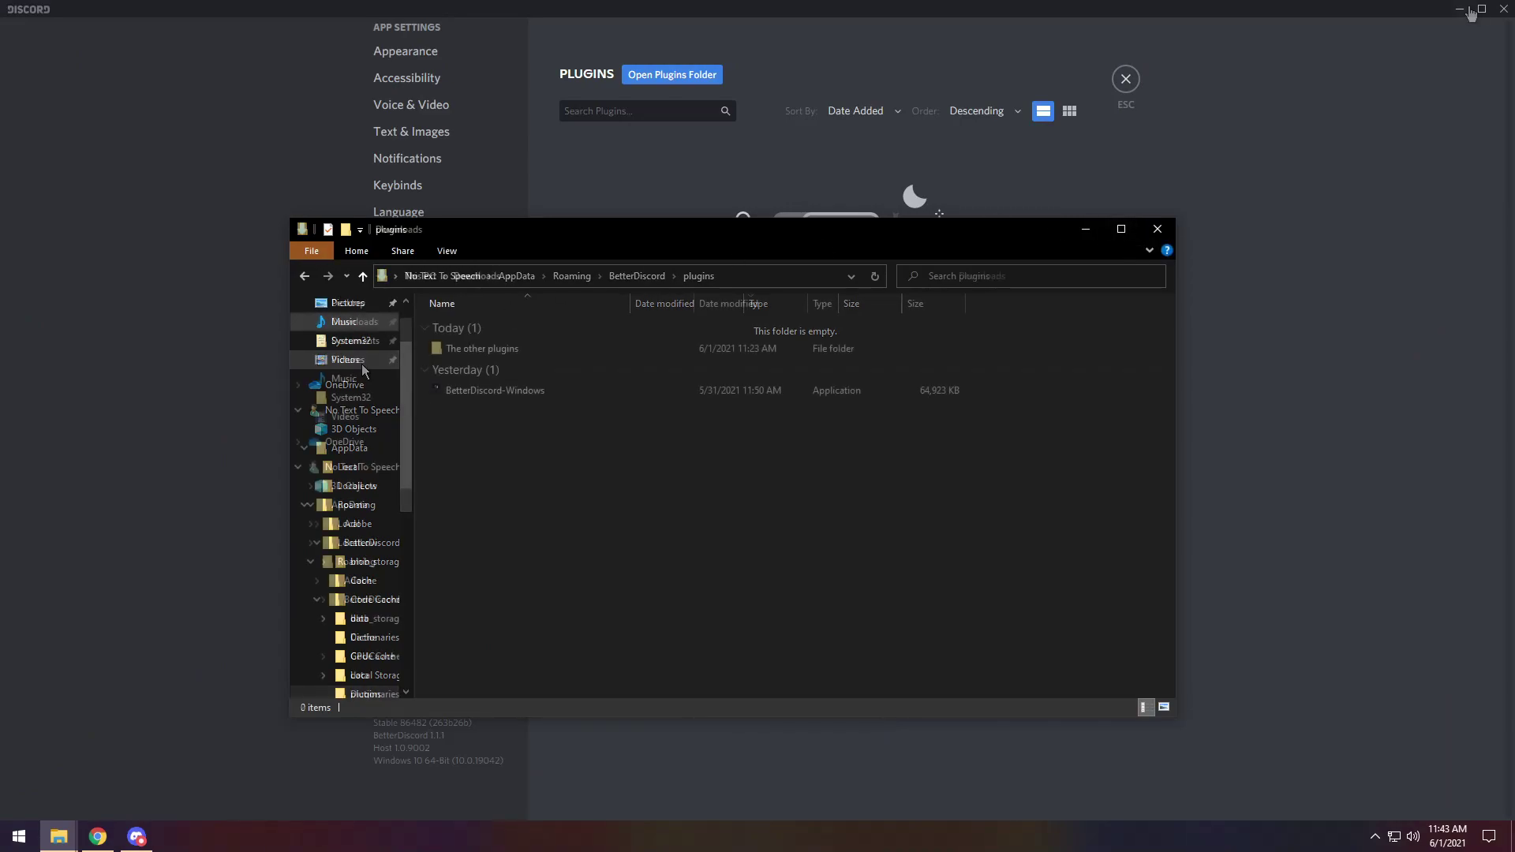
click(354, 322)
drag(521, 237, 581, 173)
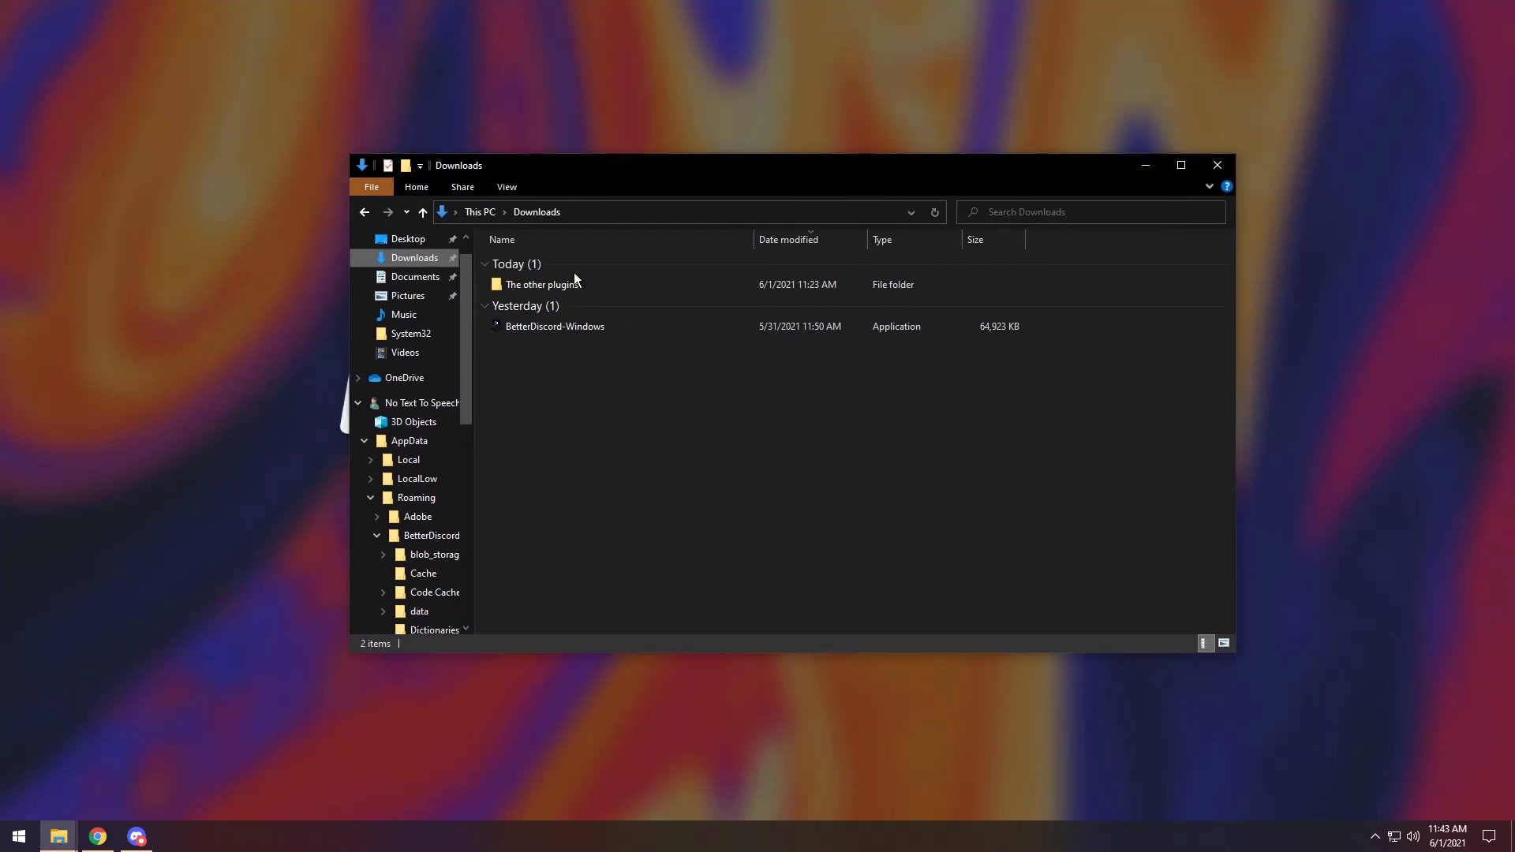
Run BetterDiscord-Windows, accept the licence, and uninstall BetterDiscord from the main Discord installation
click(554, 328)
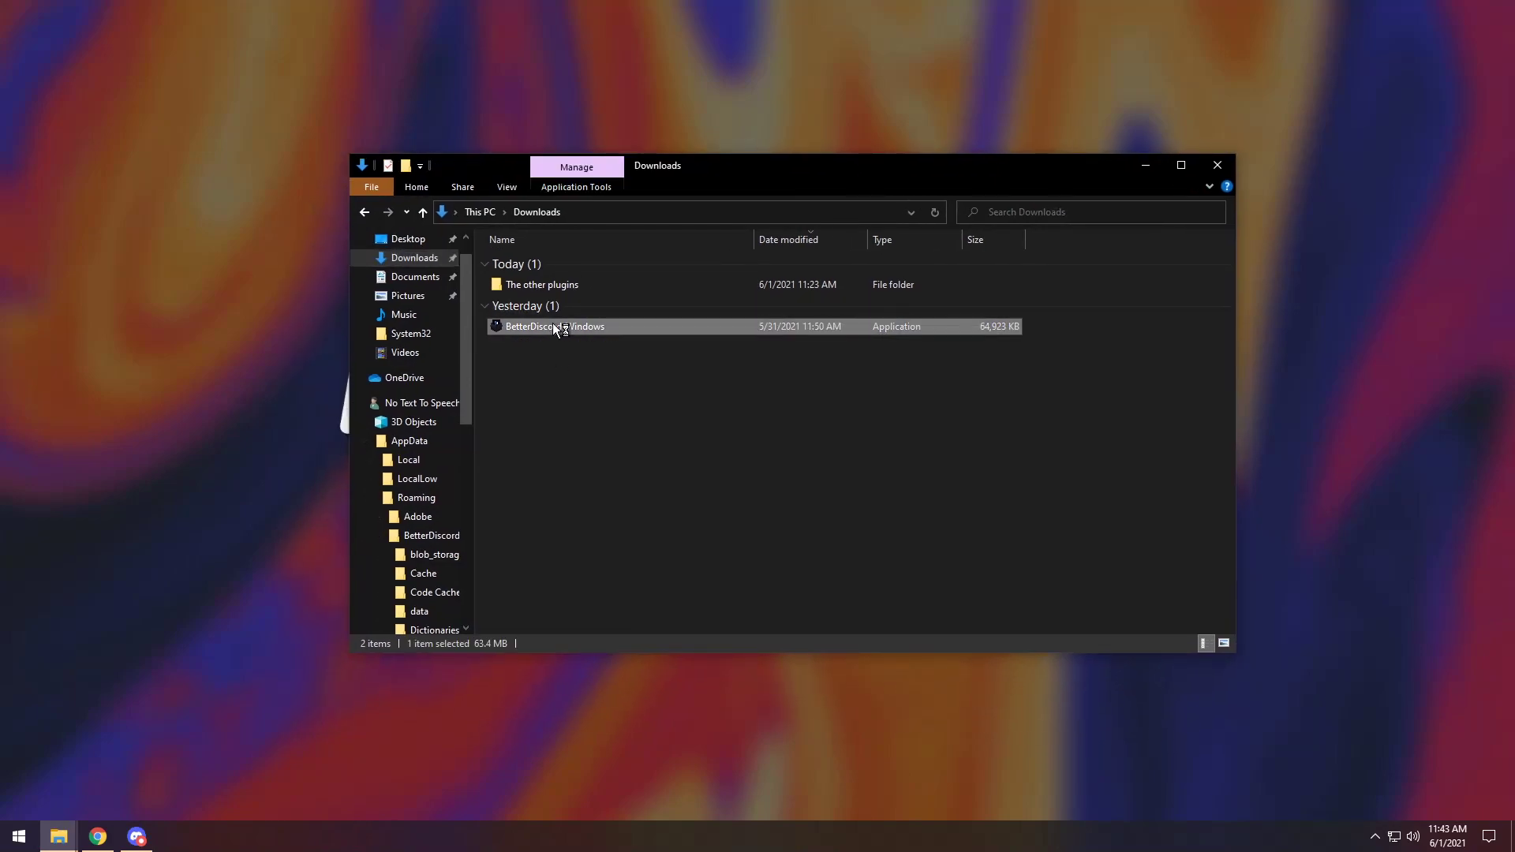
click(563, 497)
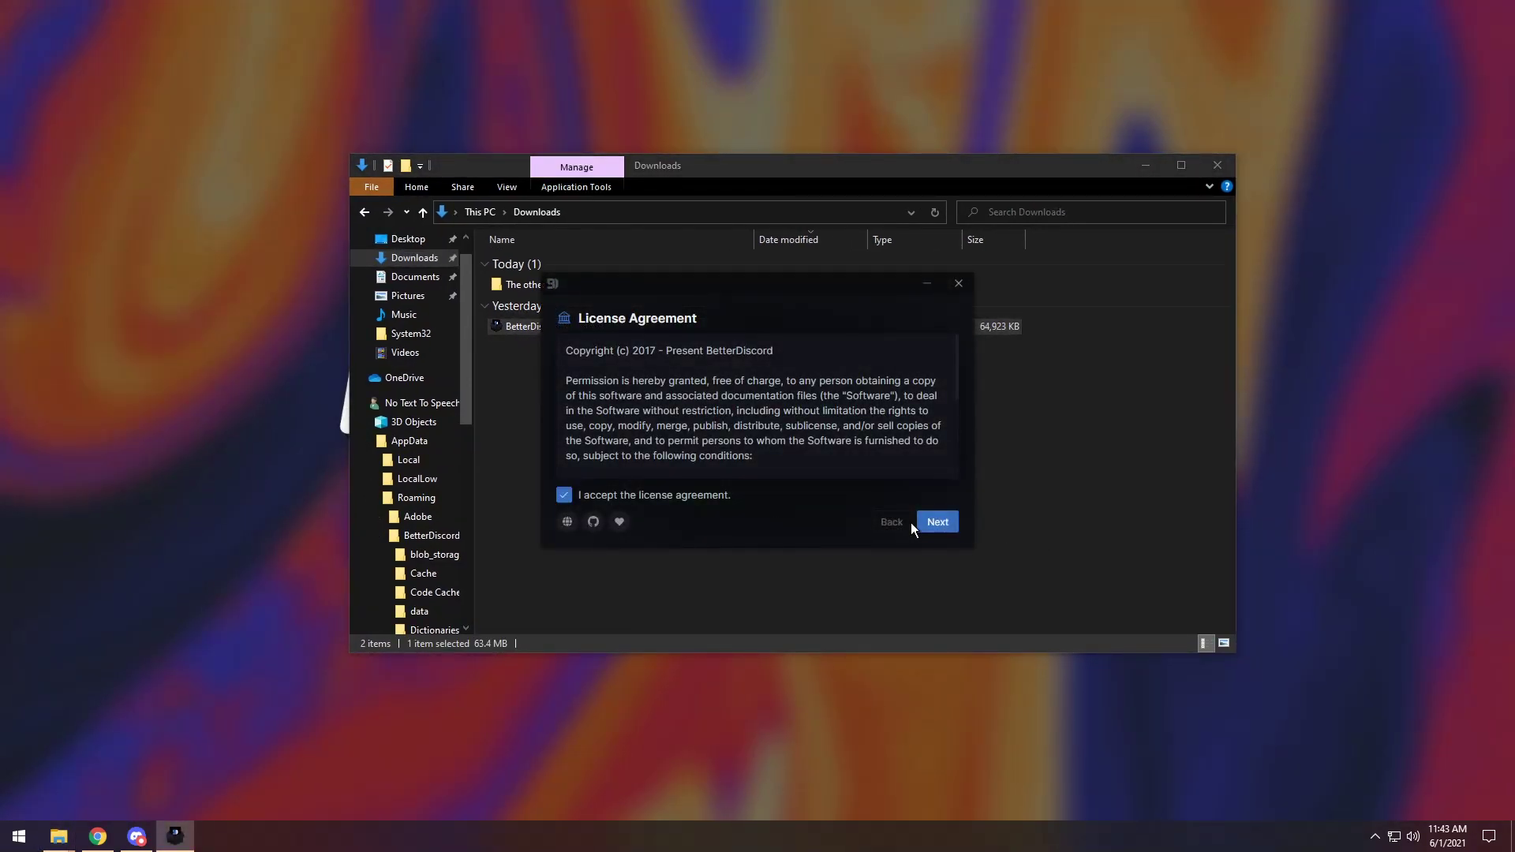
click(935, 522)
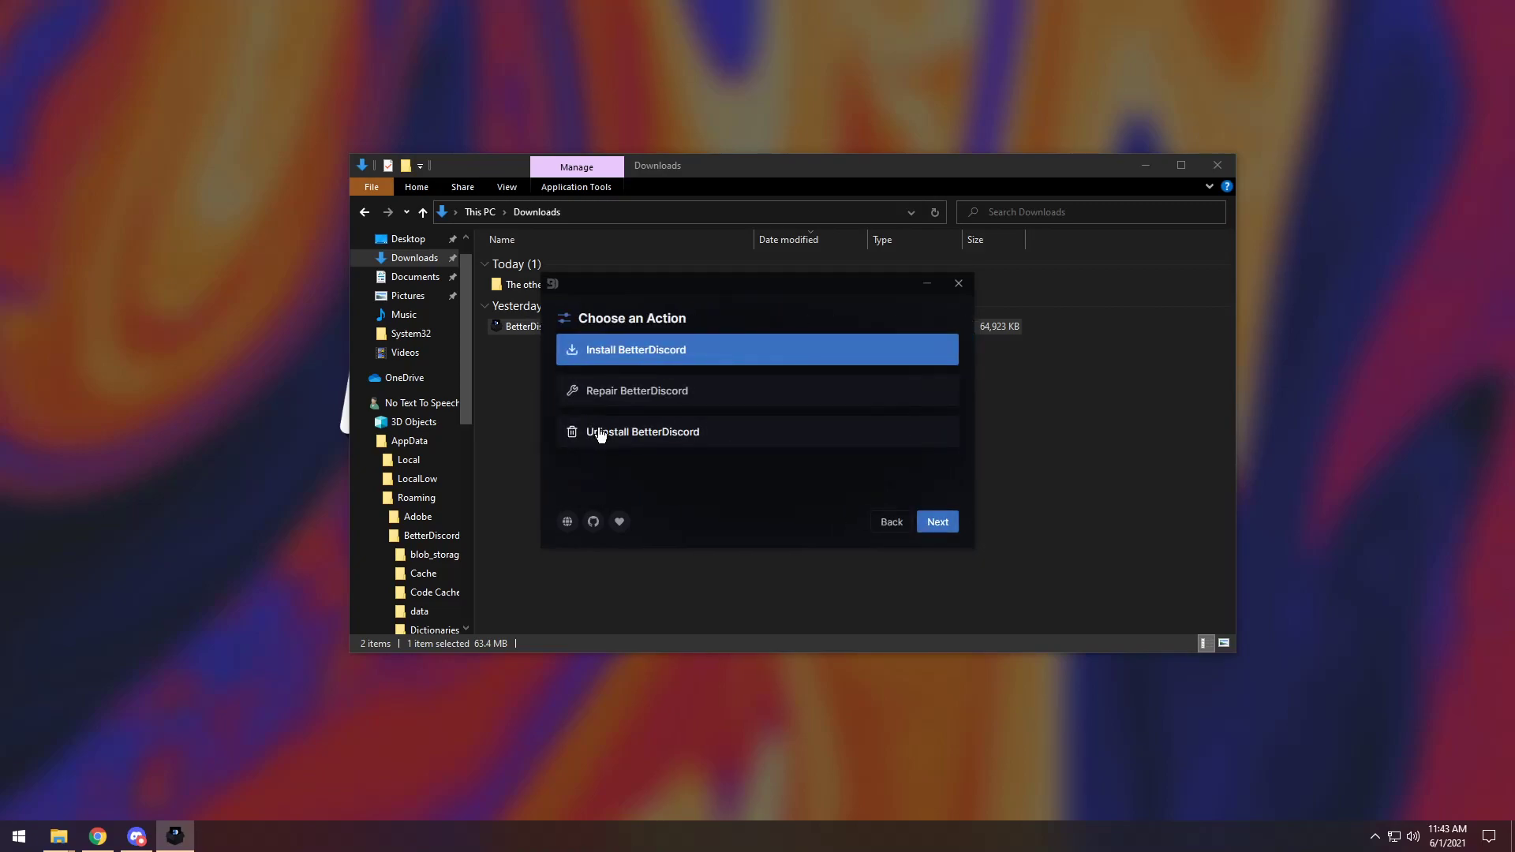
click(597, 432)
click(939, 522)
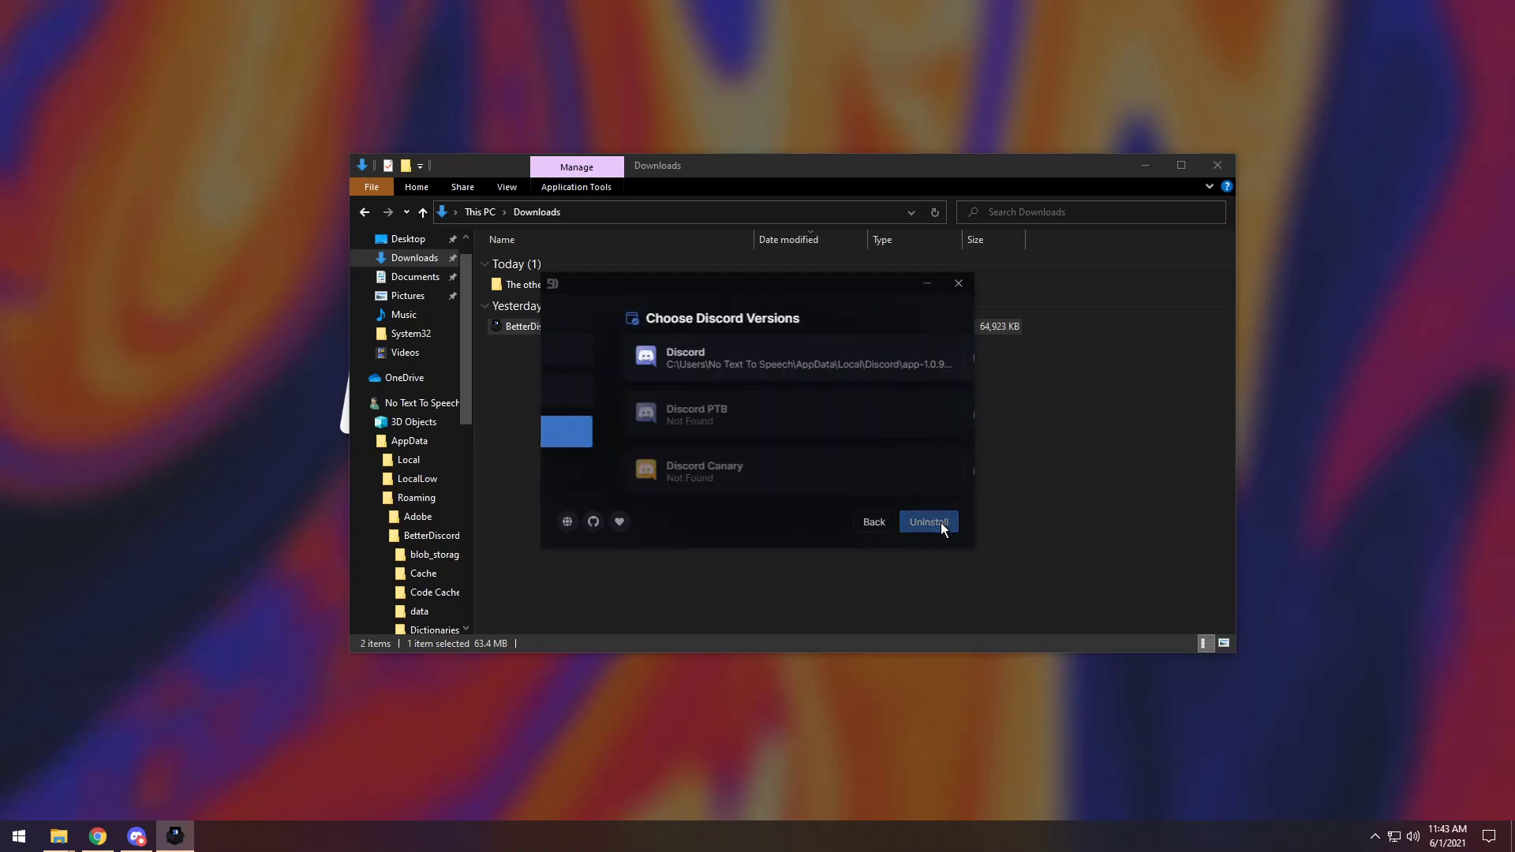
click(724, 367)
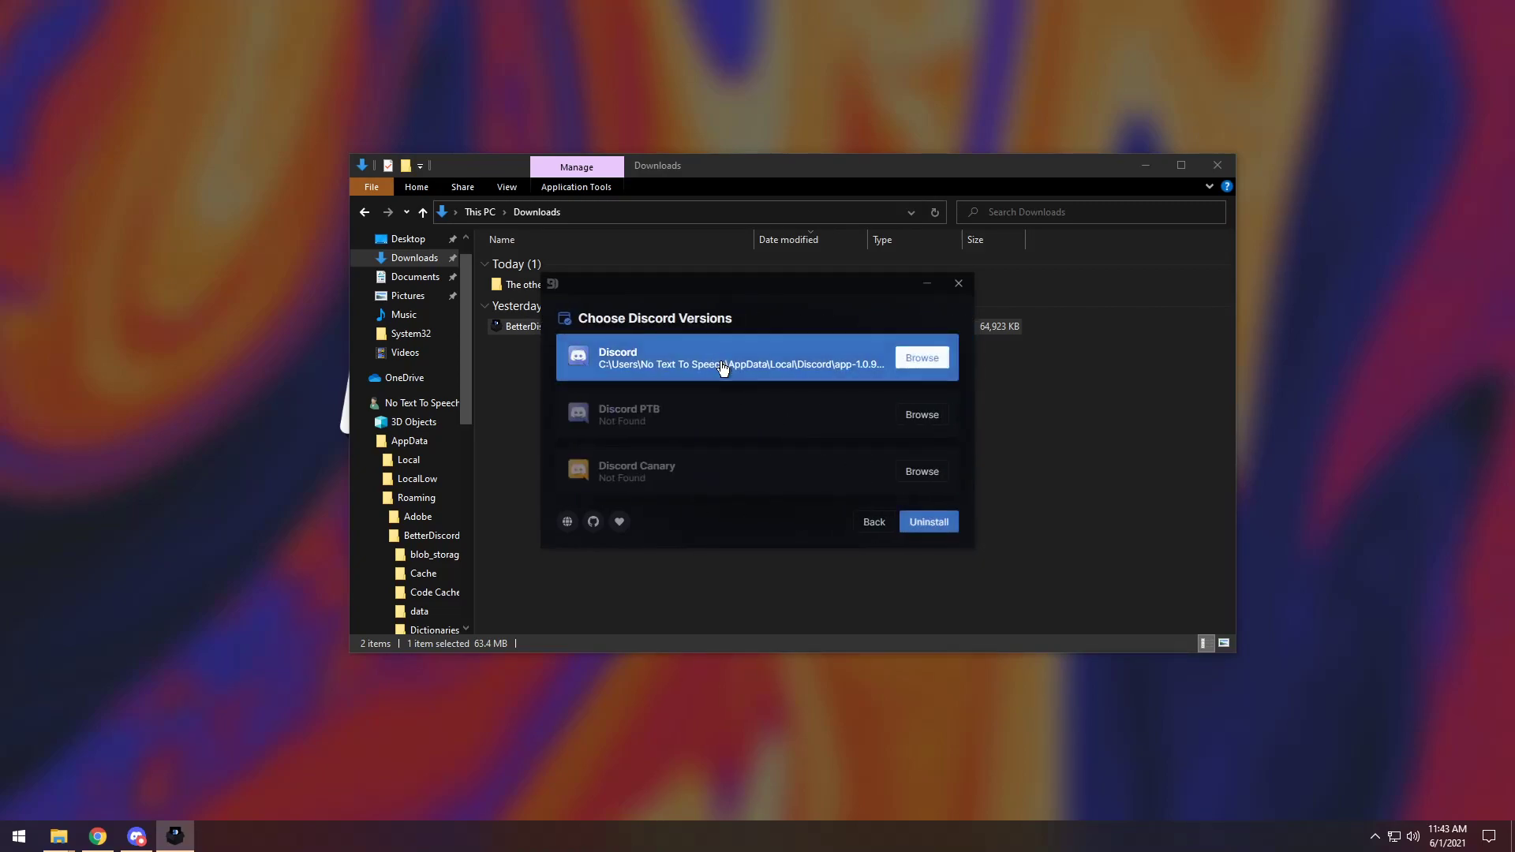
click(938, 533)
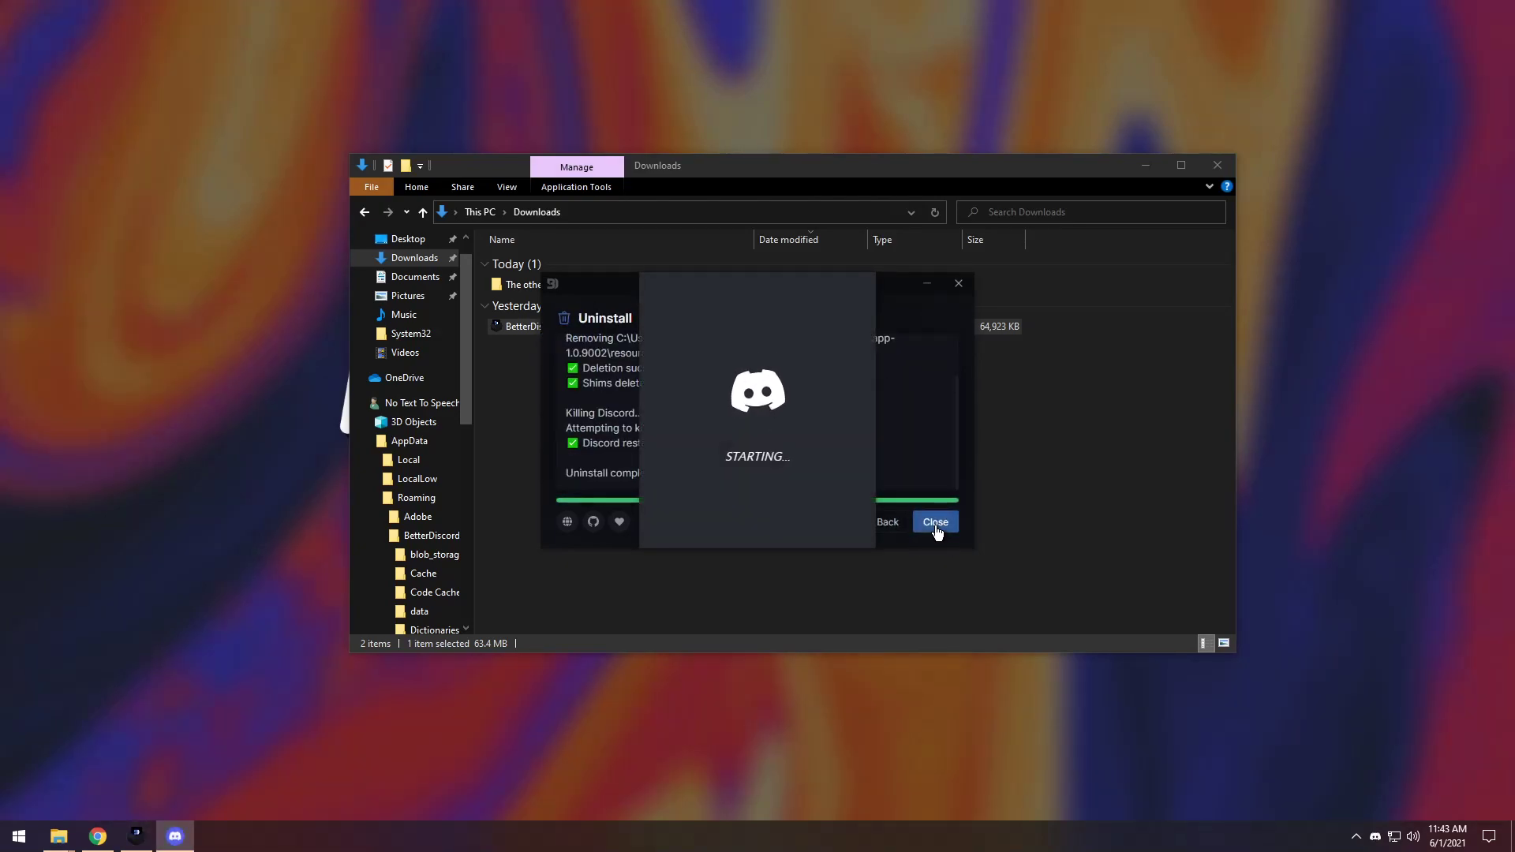
click(935, 524)
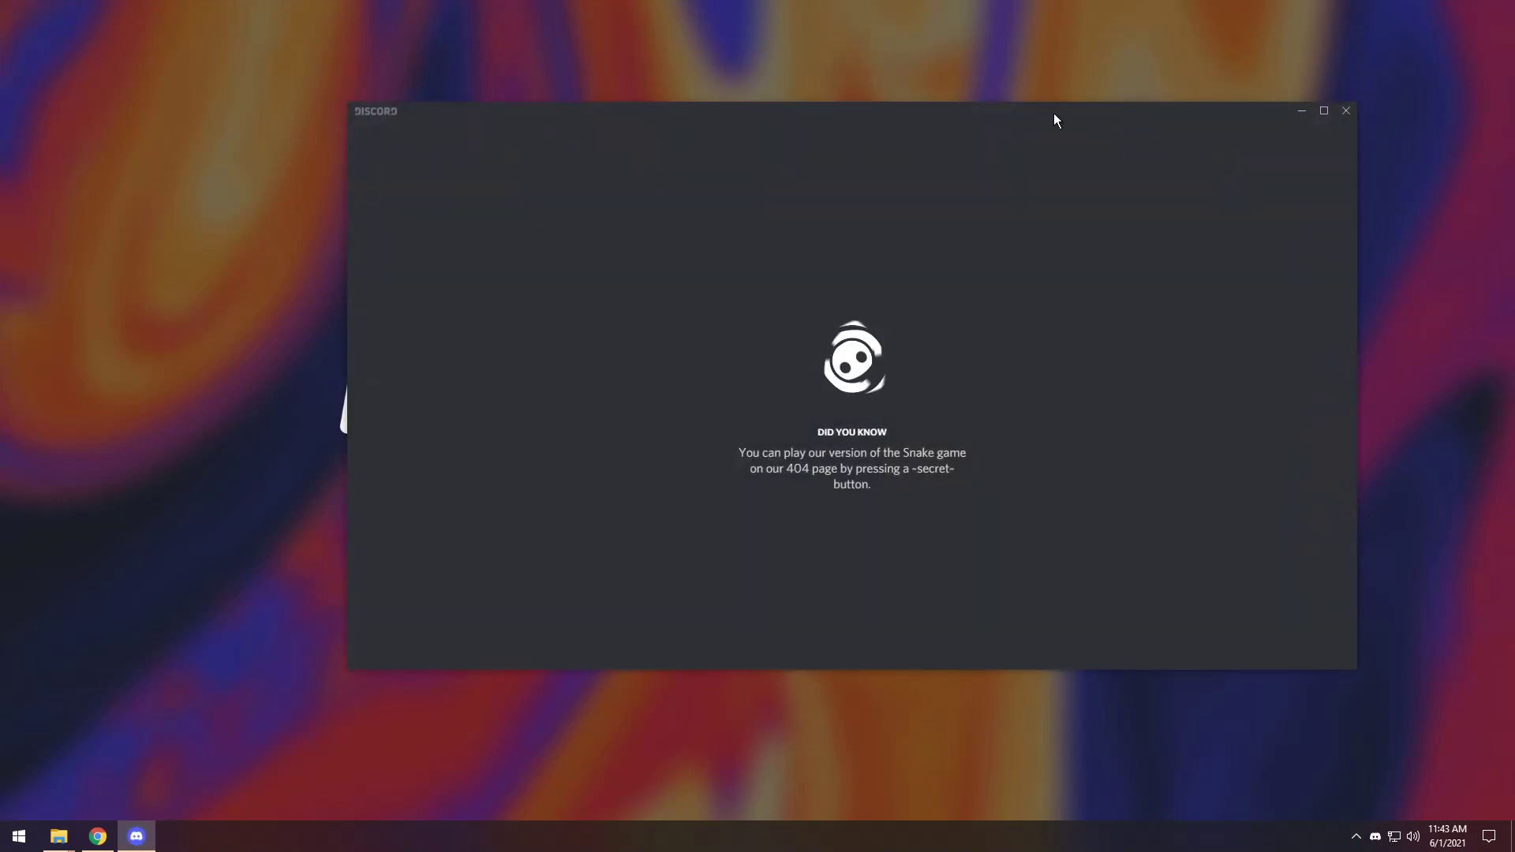